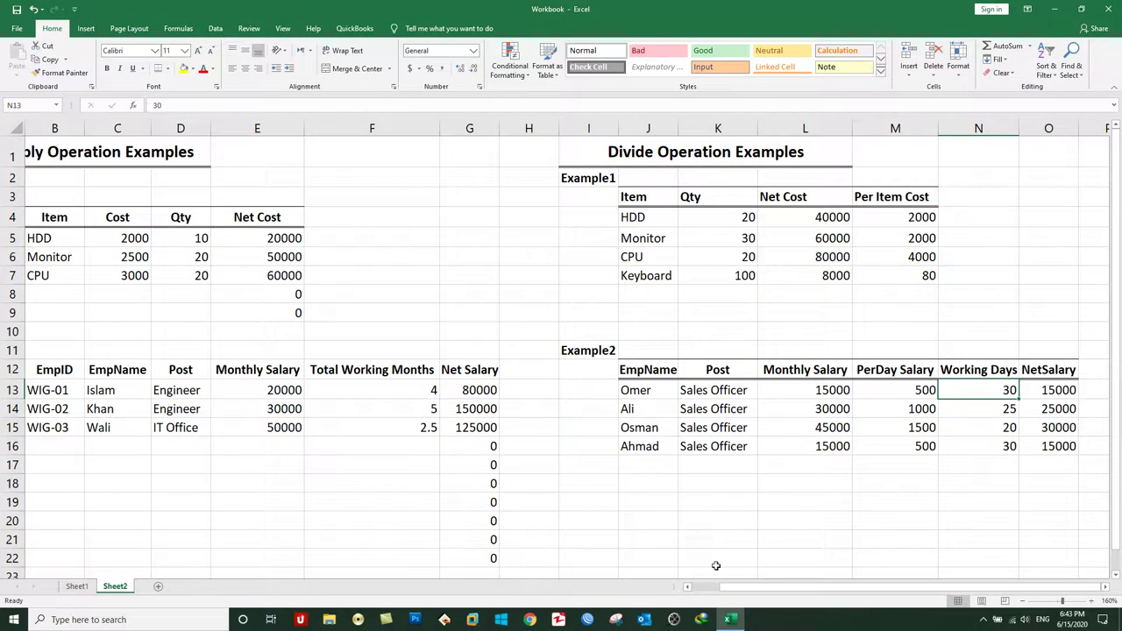
- Scroll Sheet2 right until column I is leftmost, showing the Divide tables and the empty columns beyond
{"action": "left_click_drag", "start_coordinate": [711, 591], "coordinate": [707, 592]}
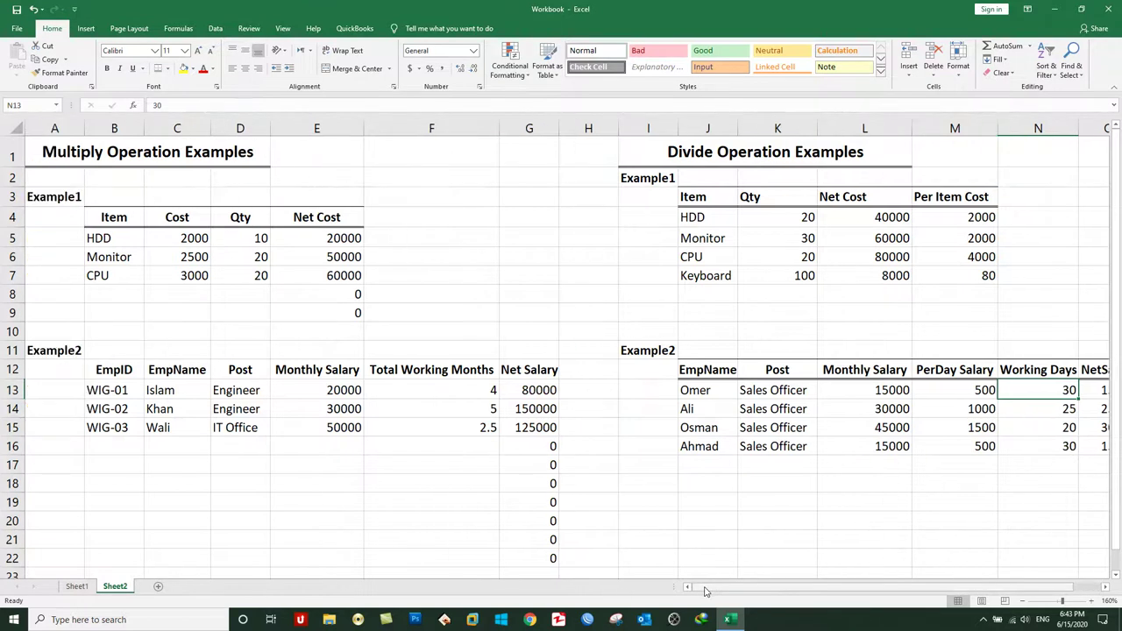
{"action": "left_click_drag", "start_coordinate": [705, 593], "coordinate": [715, 593]}
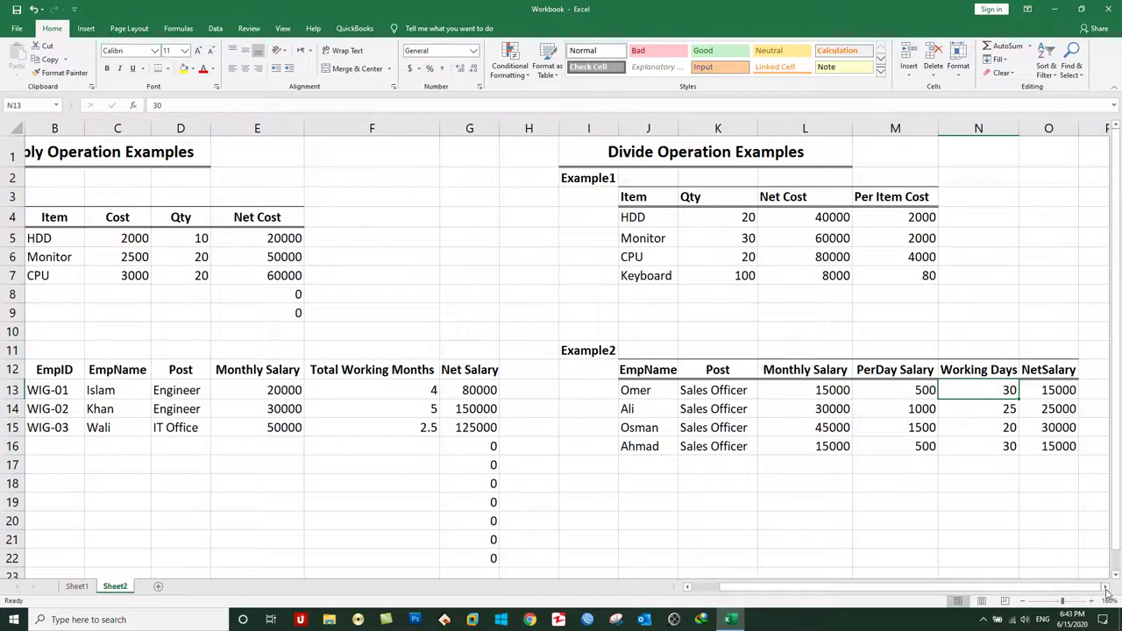
{"action": "left_click", "coordinate": [1106, 592]}
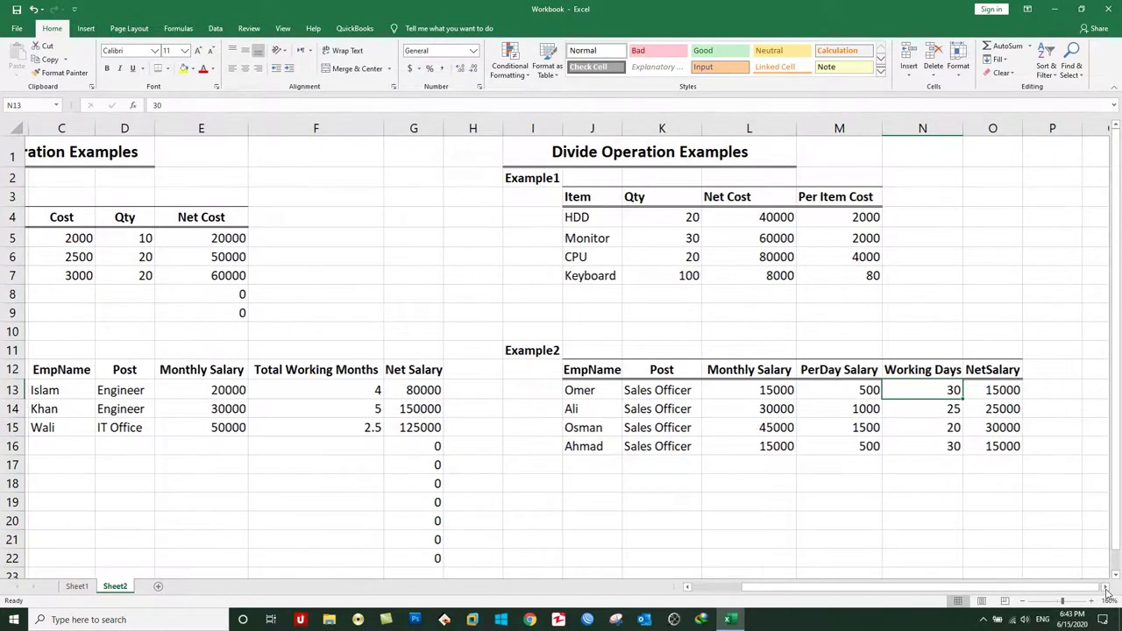
{"action": "scroll", "coordinate": [790, 439], "scroll_direction": "right", "scroll_amount": 6}
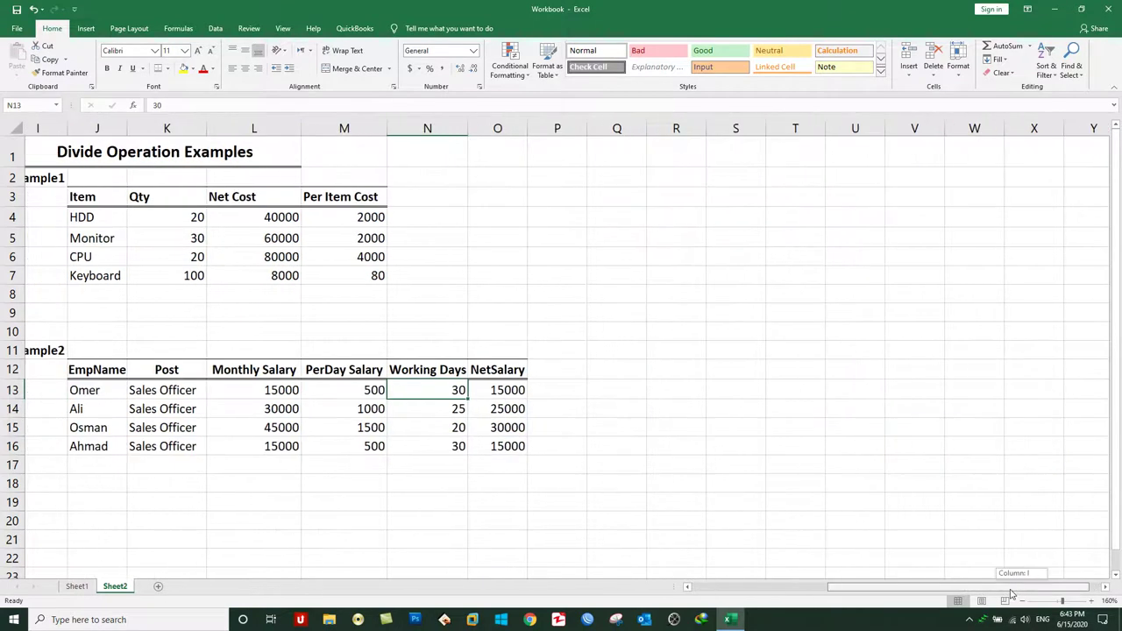
- Copy the I1 Divide Operation Examples title to Q1 and reword it 'Subtract Operation Examples'
{"action": "left_click", "coordinate": [191, 151]}
{"action": "right_click", "coordinate": [191, 149]}
{"action": "left_click", "coordinate": [208, 175]}
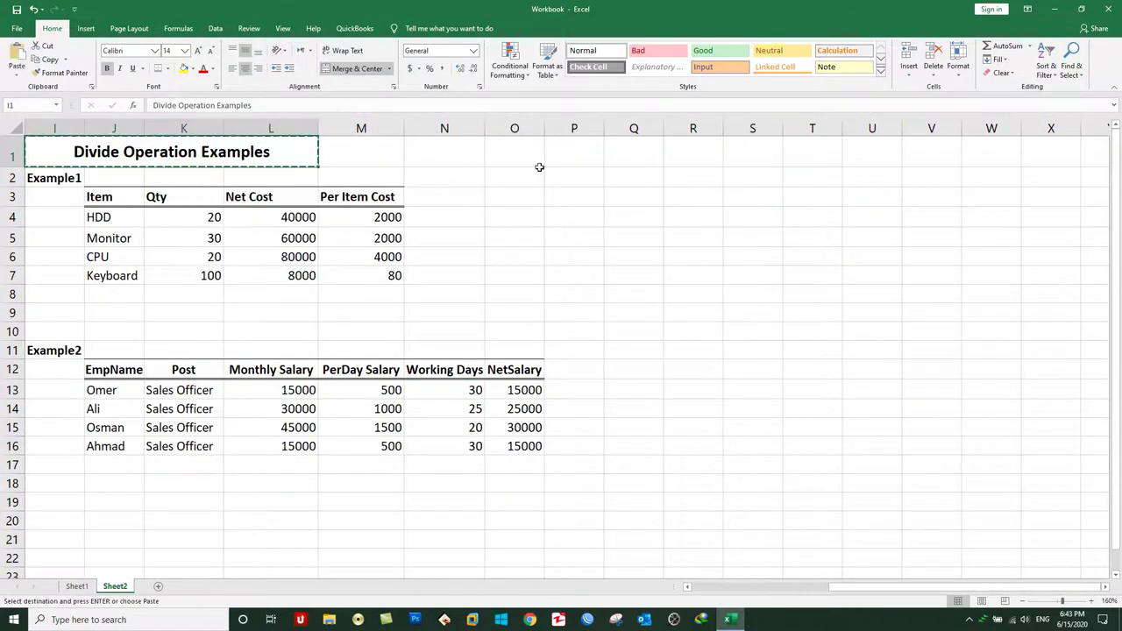
{"action": "left_click", "coordinate": [624, 154]}
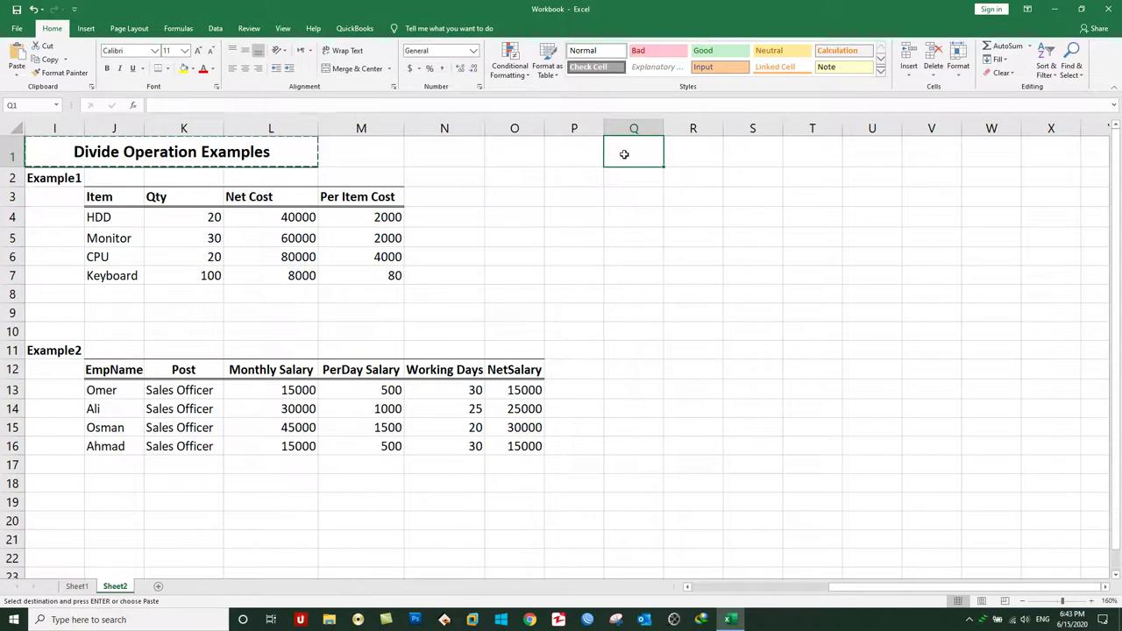
{"action": "key", "text": "ctrl+v"}
{"action": "double_click", "coordinate": [632, 152]}
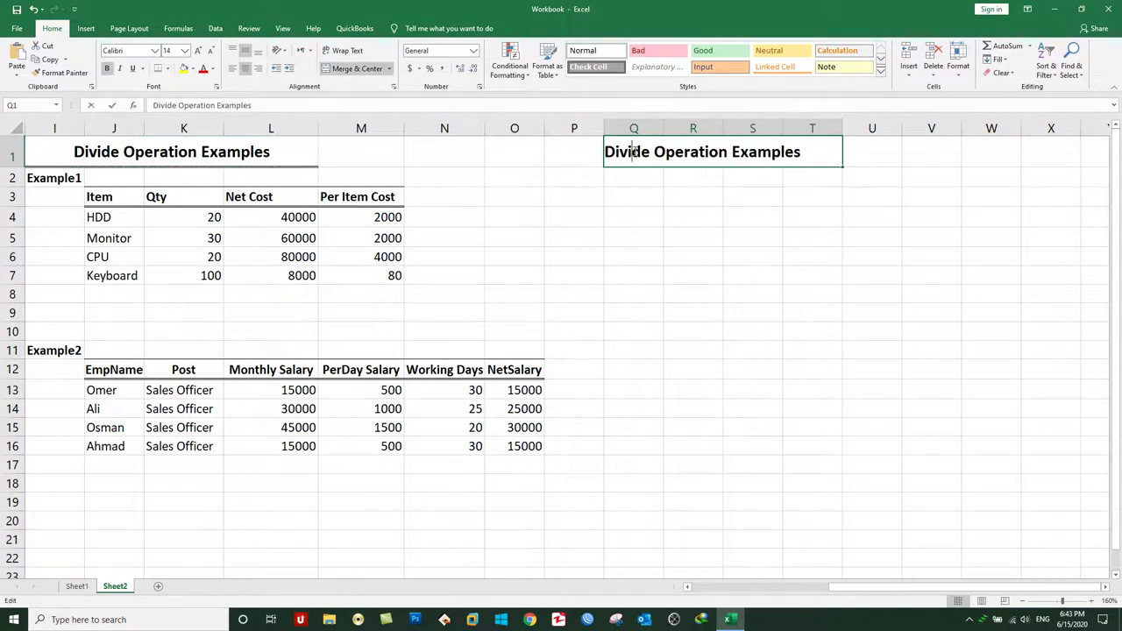
{"action": "double_click", "coordinate": [632, 151]}
{"action": "type", "text": "Subtract"}
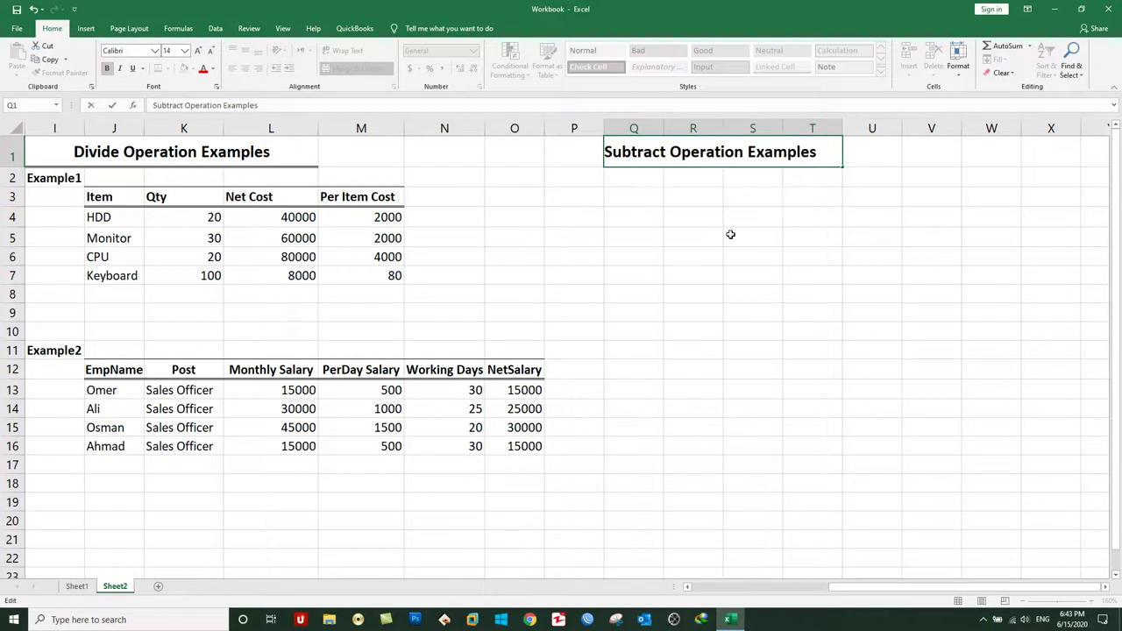
{"action": "key", "text": "Return"}
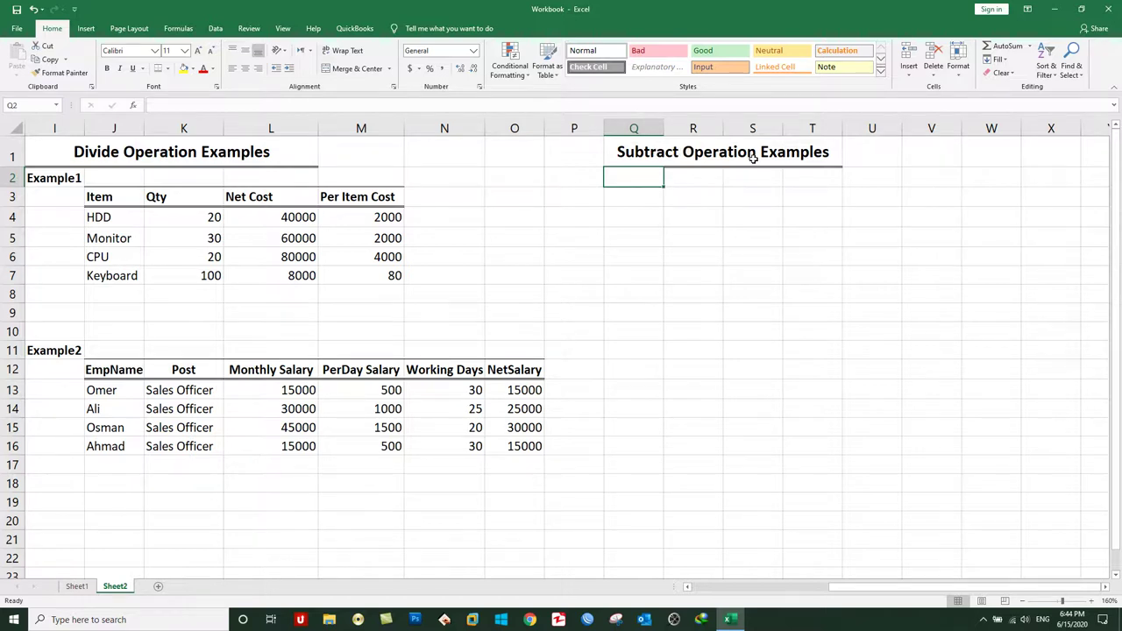
- Enter a bold 'Example1' label in Q2
{"action": "type", "text": "Example"}
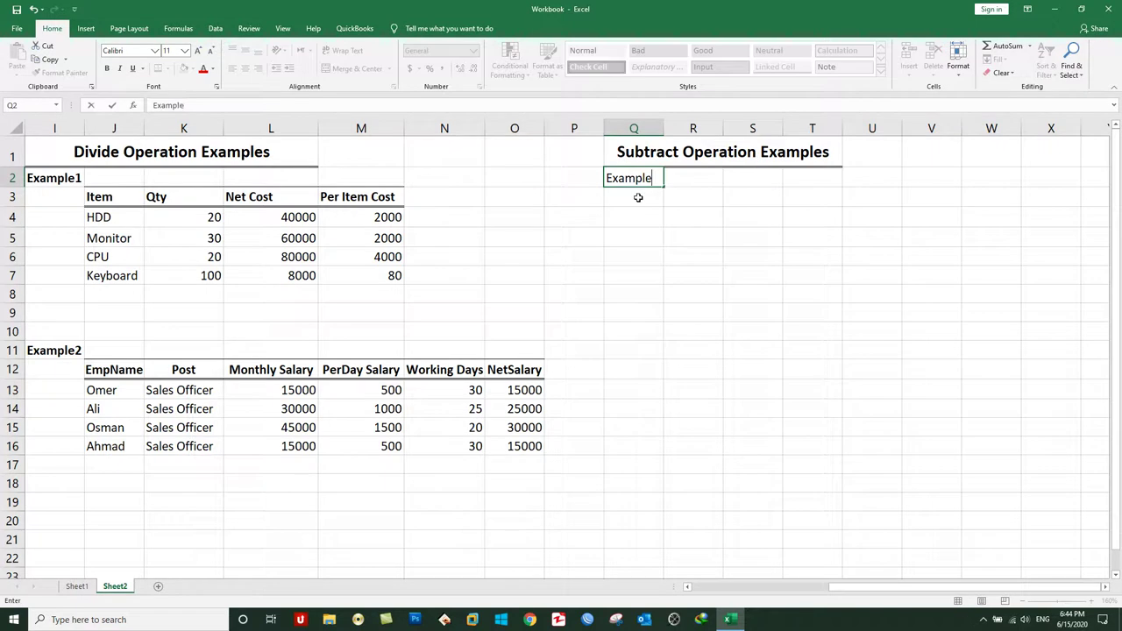
{"action": "type", "text": "1"}
{"action": "key", "text": "Return"}
{"action": "left_click", "coordinate": [627, 177]}
{"action": "left_click", "coordinate": [106, 68]}
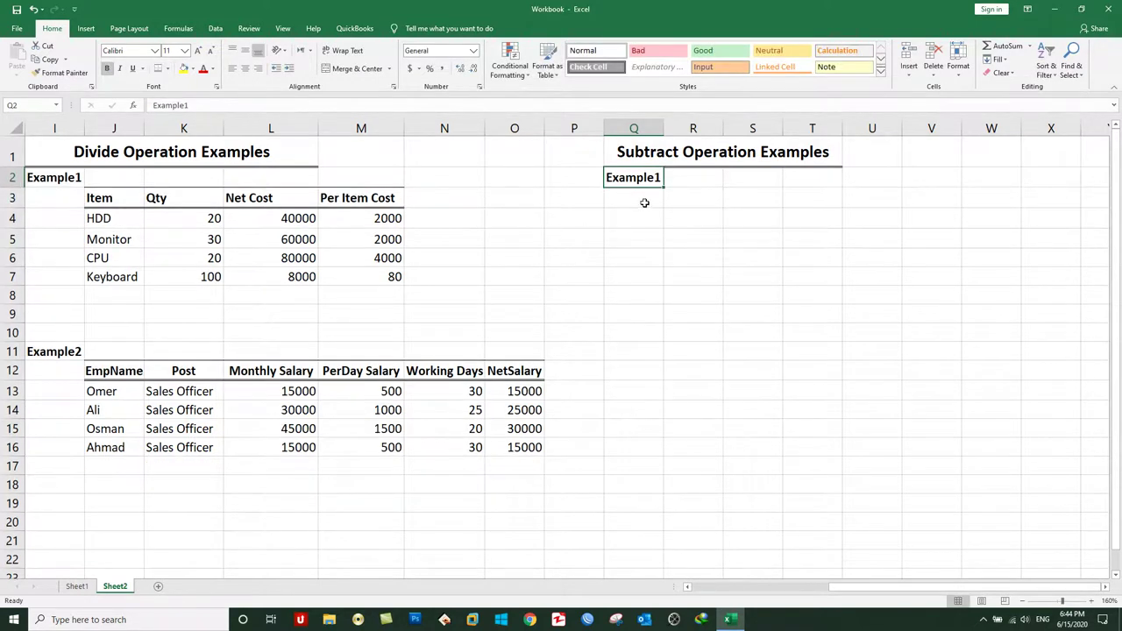
- Select Q3, then point out the Divide table's HDD row with Qty 20 and Net Cost 40000
{"action": "left_click", "coordinate": [644, 203]}
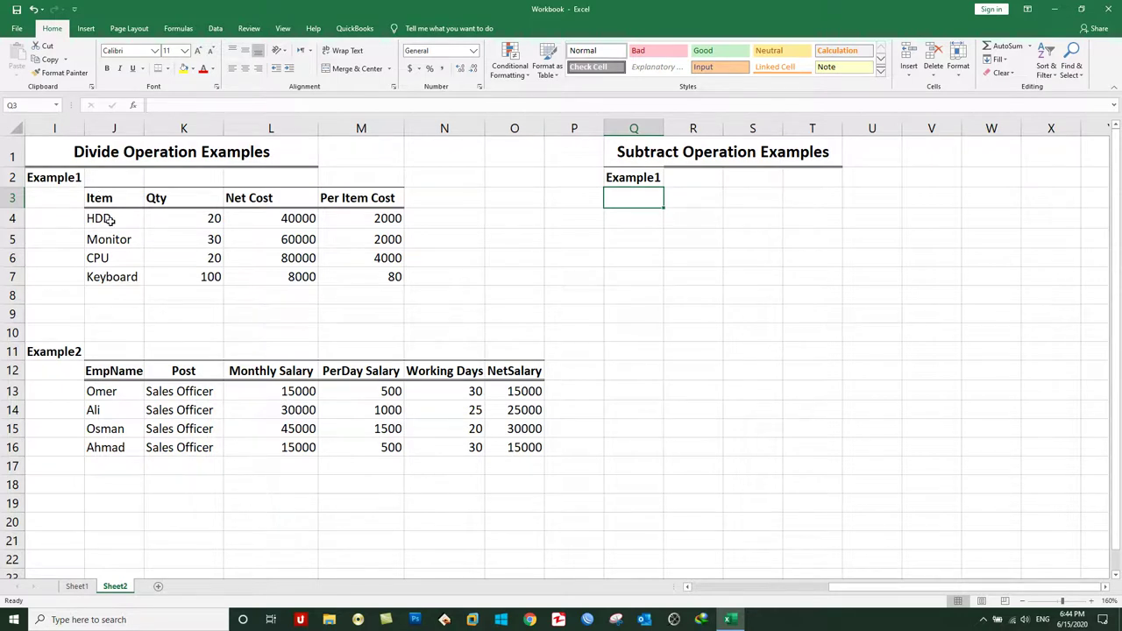
{"action": "left_click", "coordinate": [109, 219]}
{"action": "left_click", "coordinate": [182, 214]}
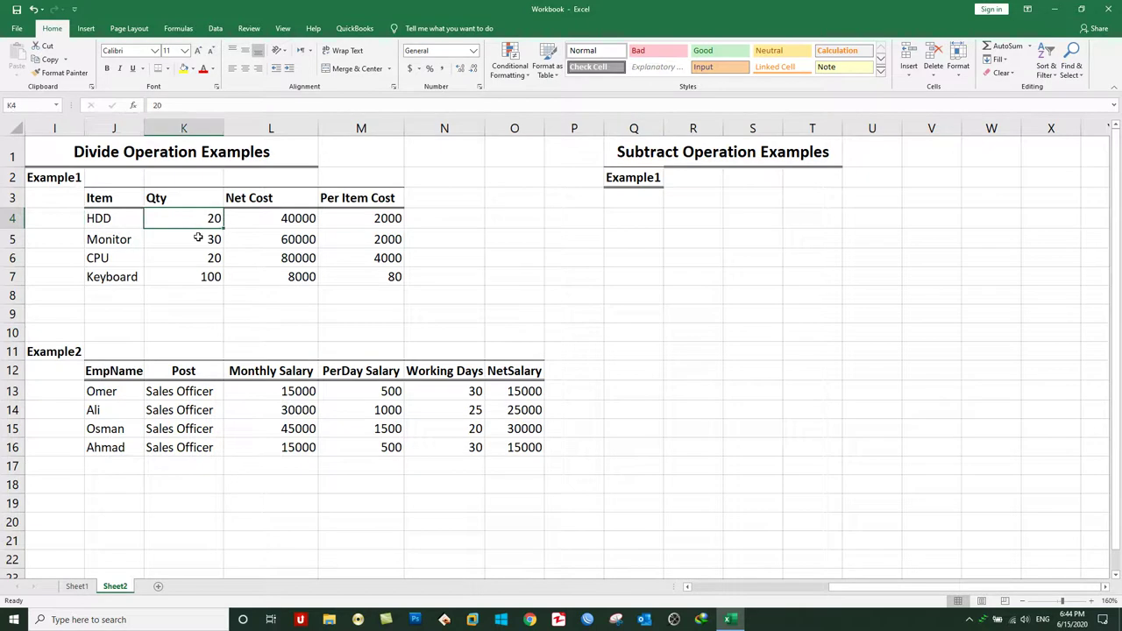
{"action": "left_click", "coordinate": [260, 218]}
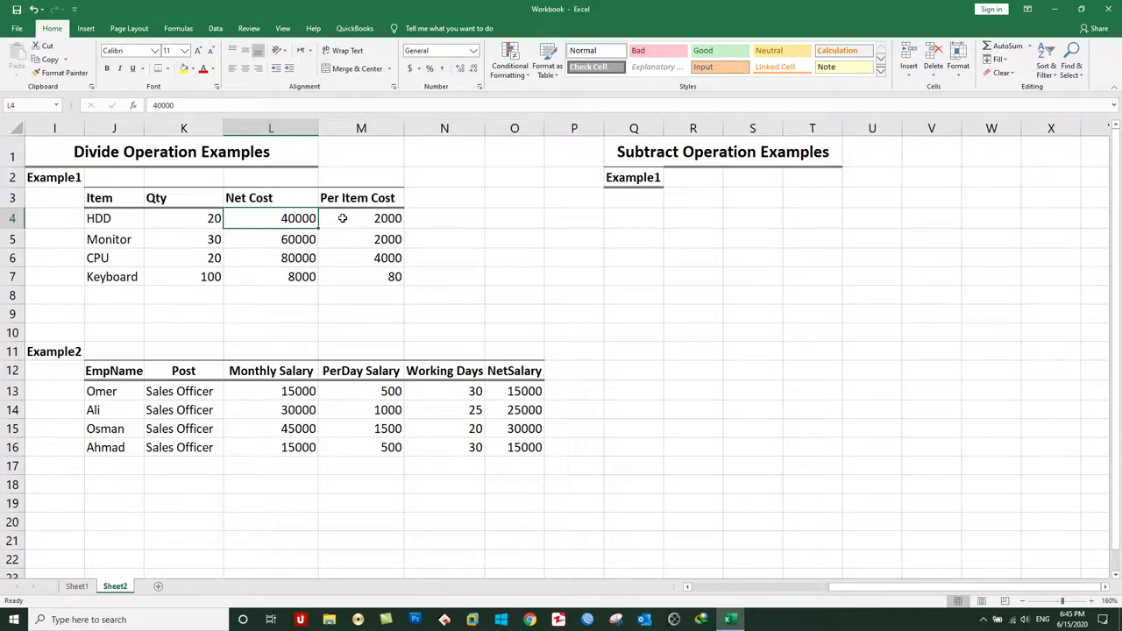
- Enter headers Item, Per Item Cost and Qty in R3 through T3
{"action": "left_click", "coordinate": [671, 200]}
{"action": "type", "text": "Item"}
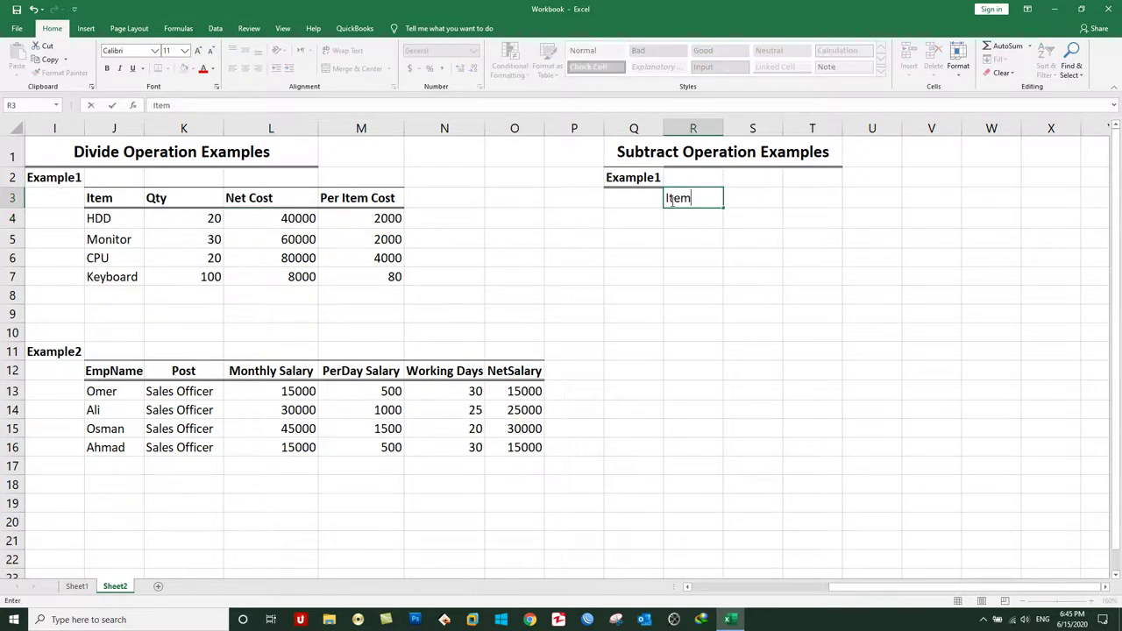
{"action": "key", "text": "Tab"}
{"action": "type", "text": "P"}
{"action": "key", "text": "BackSpace"}
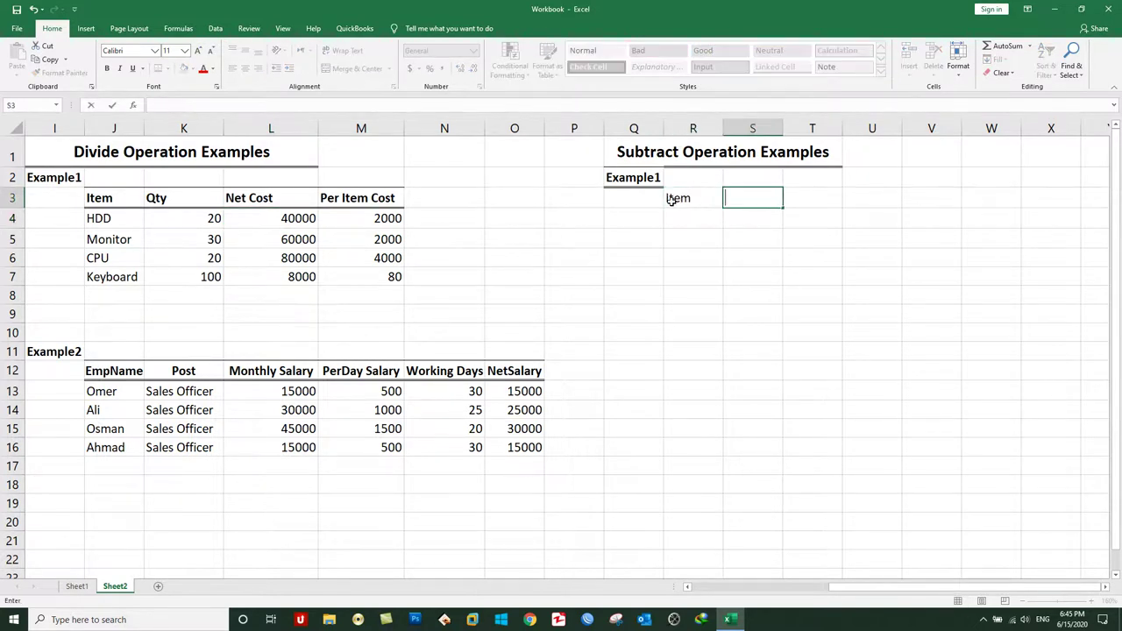
{"action": "type", "text": "Per Item "}
{"action": "type", "text": "Cost"}
{"action": "key", "text": "Tab"}
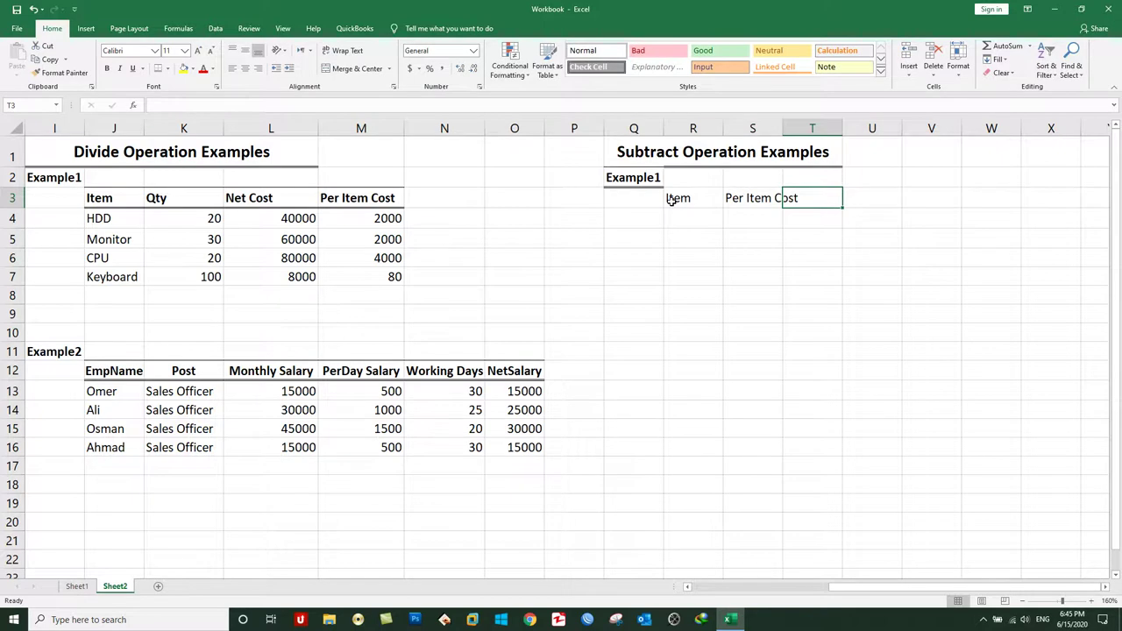
{"action": "type", "text": "Qty"}
{"action": "key", "text": "Tab"}
- Enter the 'Total Cost' header in U3, correcting the mistyped attempts
{"action": "type", "text": "N"}
{"action": "key", "text": "BackSpace"}
{"action": "type", "text": "N"}
{"action": "key", "text": "BackSpace"}
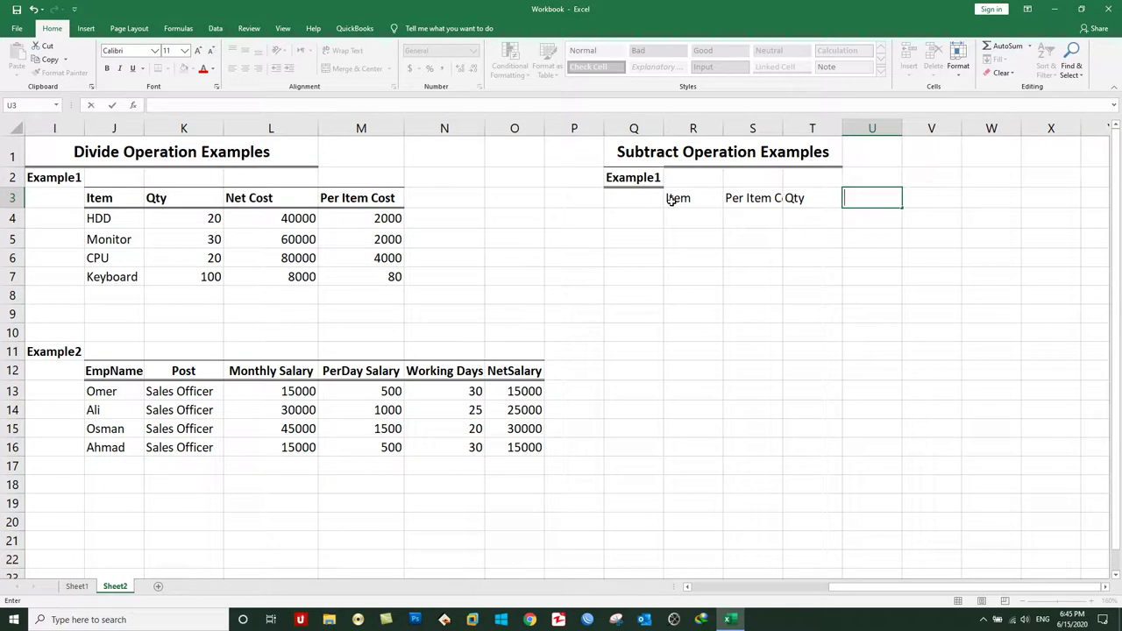
{"action": "type", "text": "Gorss"}
{"action": "key", "text": "BackSpace"}
{"action": "key", "text": "BackSpace"}
{"action": "key", "text": "BackSpace"}
{"action": "key", "text": "BackSpace"}
{"action": "type", "text": "Discount"}
{"action": "key", "text": "BackSpace"}
{"action": "key", "text": "BackSpace"}
{"action": "key", "text": "BackSpace"}
{"action": "key", "text": "BackSpace"}
{"action": "key", "text": "BackSpace"}
{"action": "key", "text": "BackSpace"}
{"action": "key", "text": "BackSpace"}
{"action": "type", "text": "To"}
{"action": "type", "text": "tal Cost"}
{"action": "key", "text": "BackSpace"}
{"action": "type", "text": "st"}
{"action": "key", "text": "Tab"}
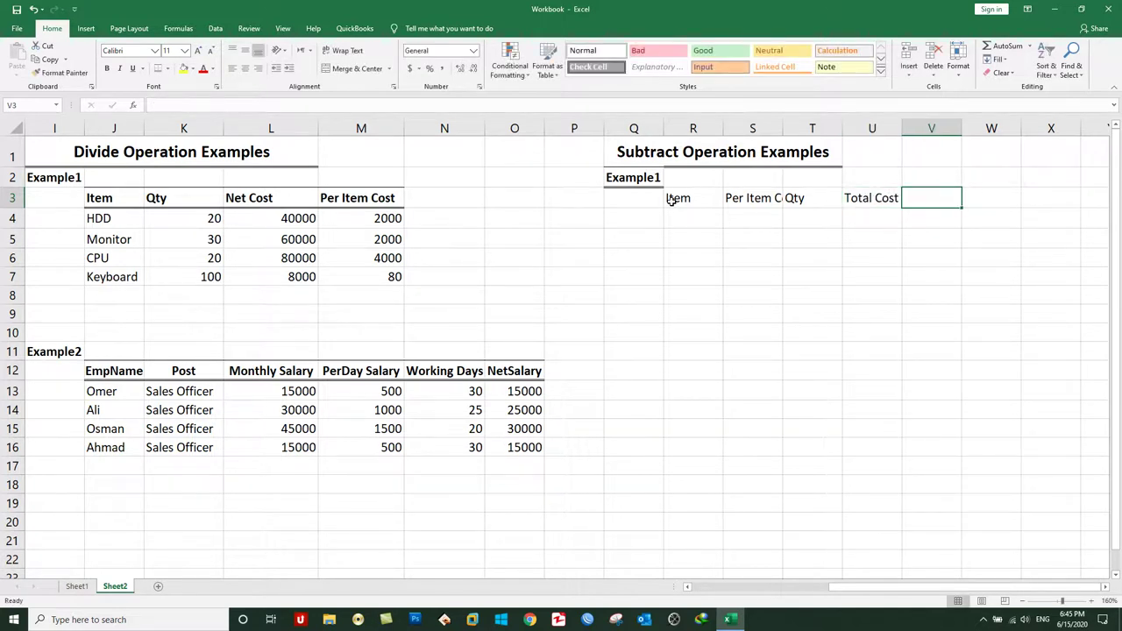
- Add the Discount and Net Cost headers in V3 and W3
{"action": "type", "text": "Discount"}
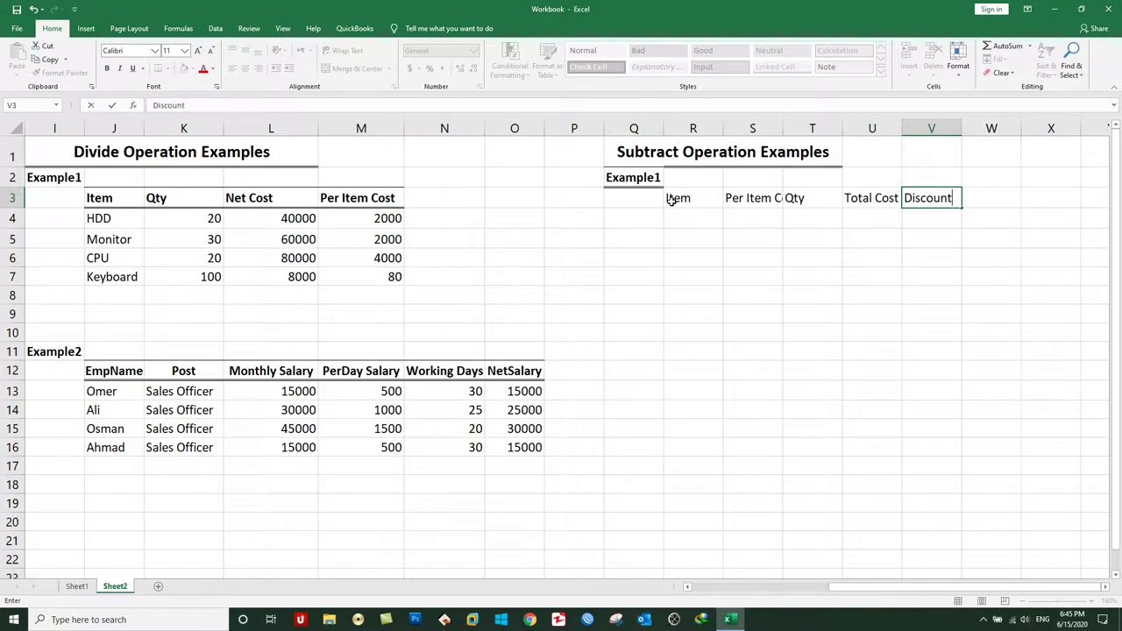
{"action": "key", "text": "Tab"}
{"action": "type", "text": "Net Cost"}
{"action": "key", "text": "Return"}
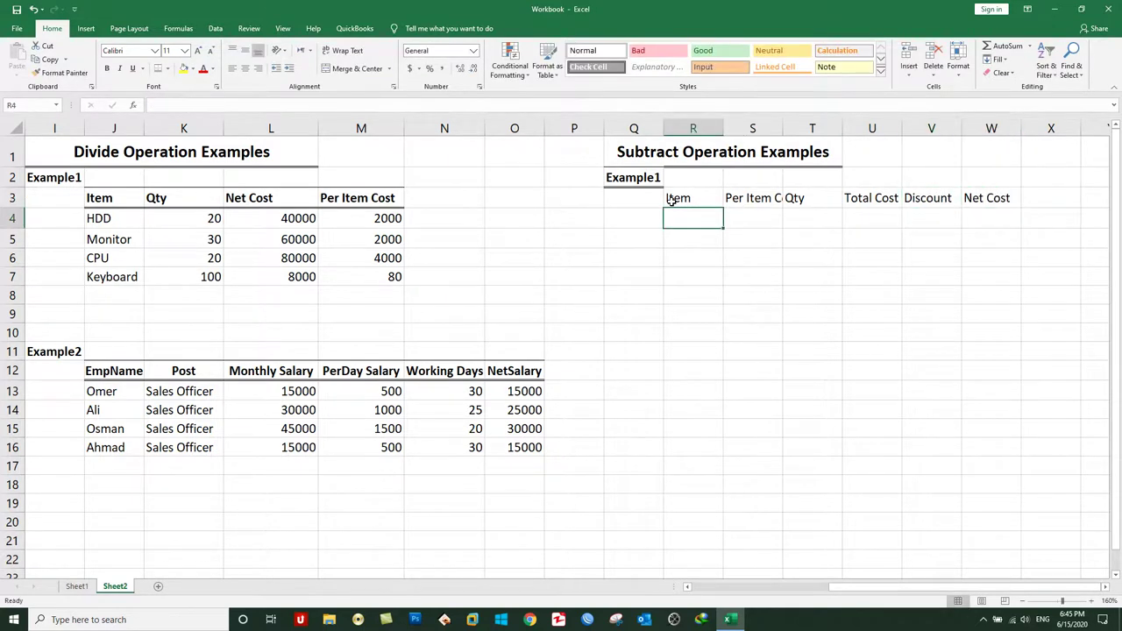
- Autofit column S, rename U3 to 'Gross Cost', and autofit column U
{"action": "double_click", "coordinate": [783, 128]}
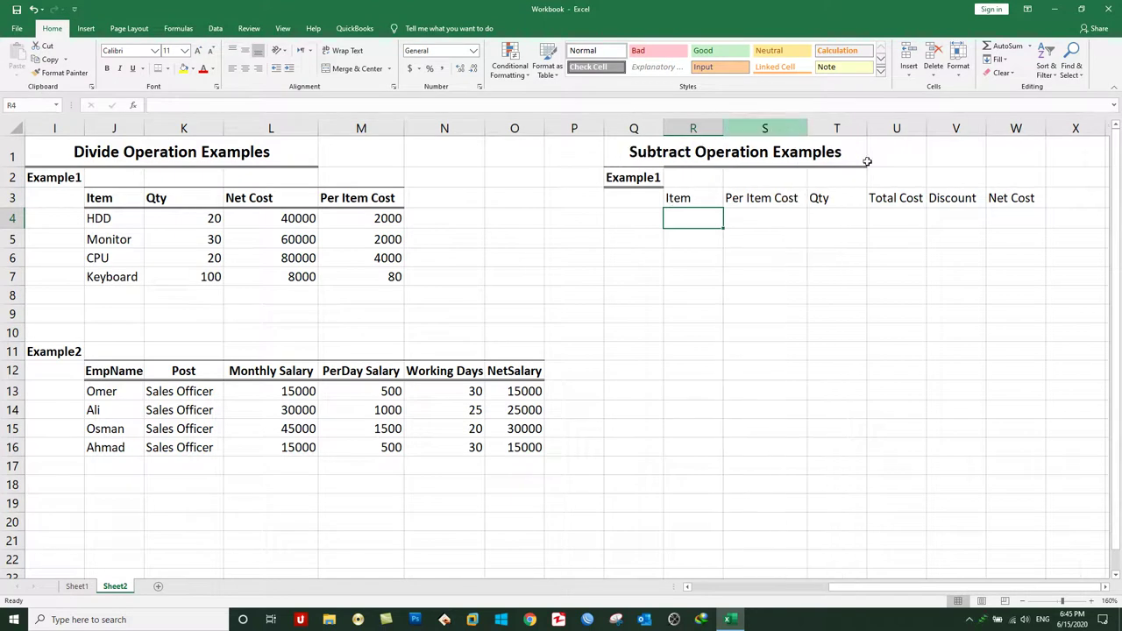
{"action": "left_click", "coordinate": [896, 198]}
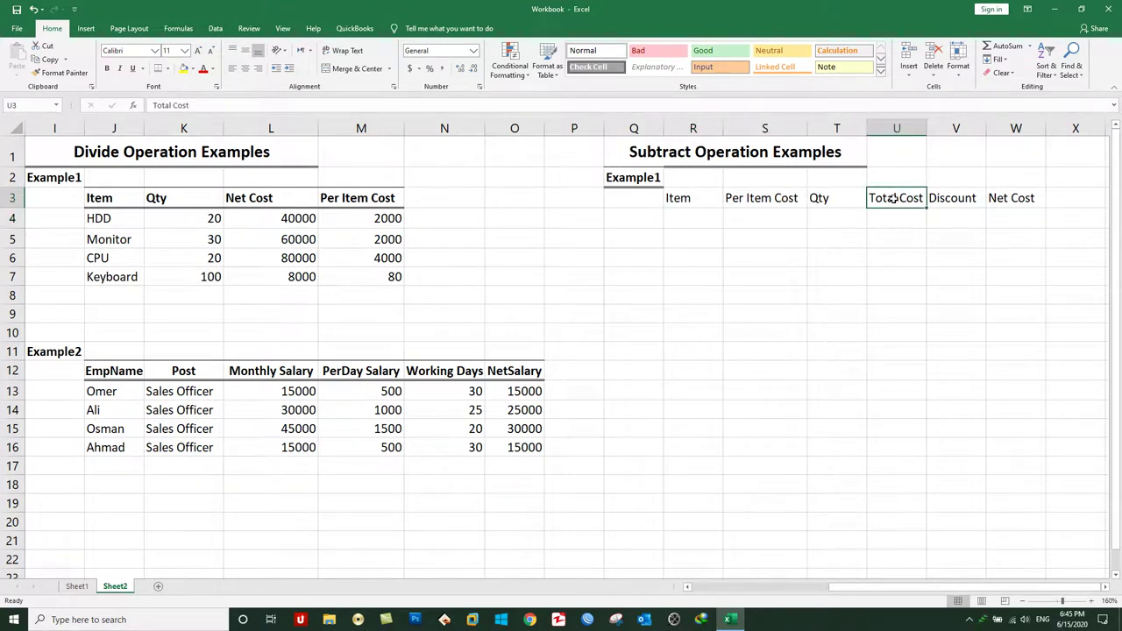
{"action": "double_click", "coordinate": [895, 198]}
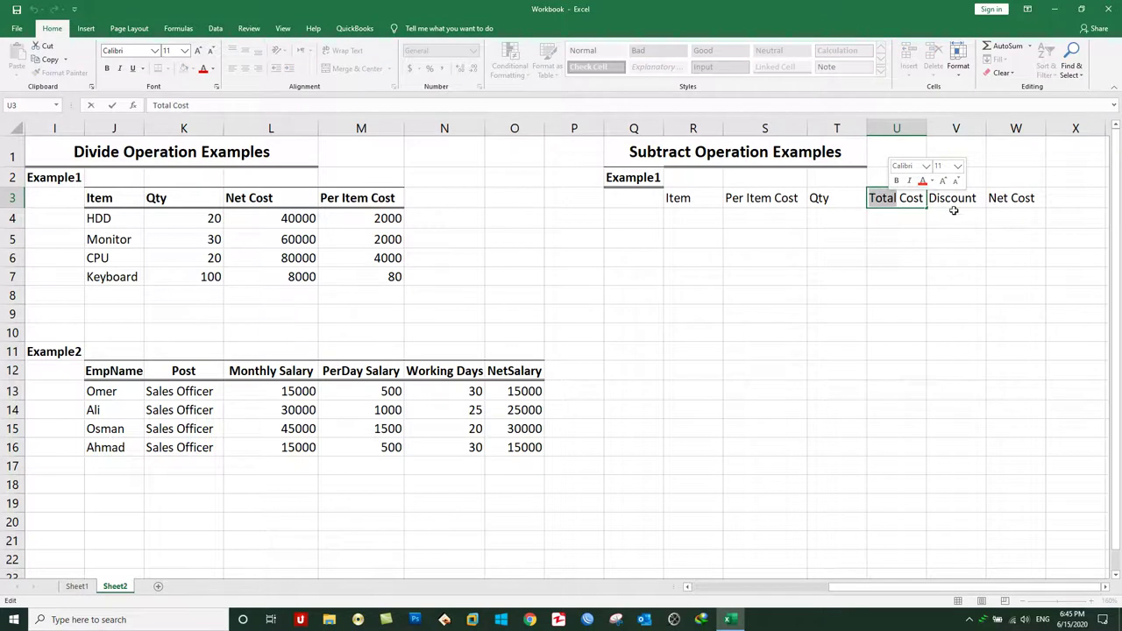
{"action": "type", "text": "Gross"}
{"action": "key", "text": "Return"}
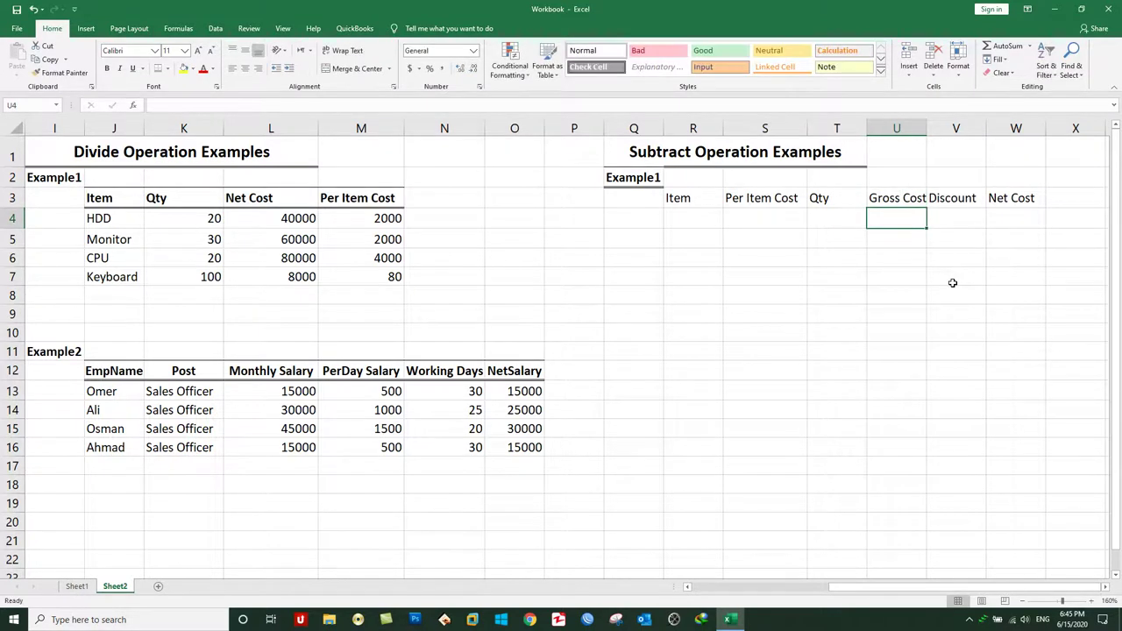
{"action": "double_click", "coordinate": [926, 128]}
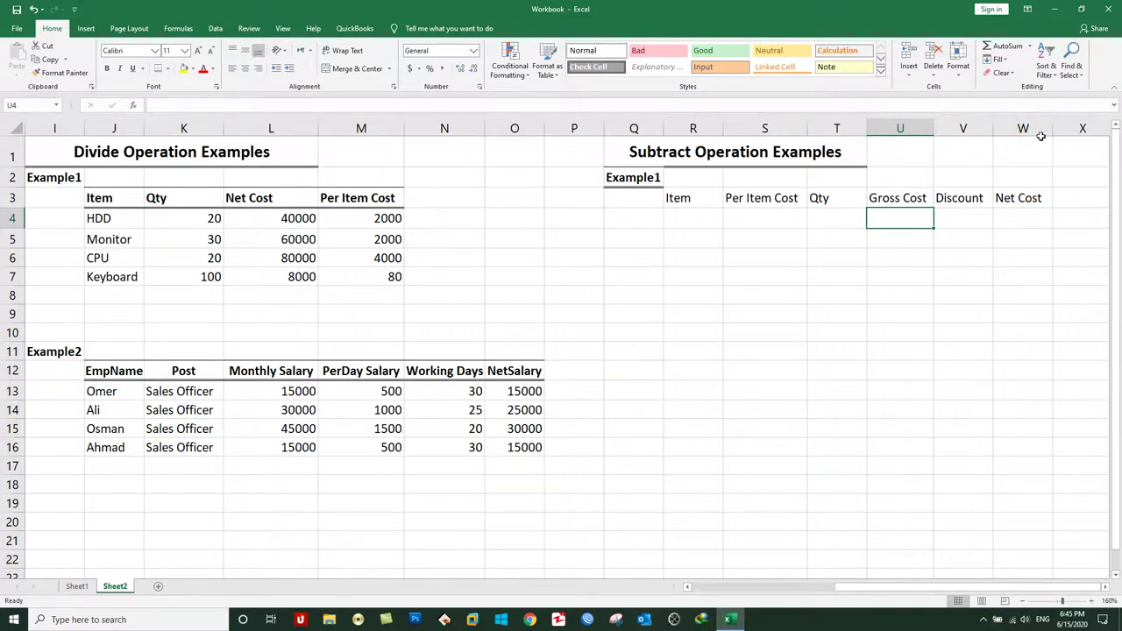
- Make the R3:W3 headers bold and centred
{"action": "left_click_drag", "start_coordinate": [1025, 201], "coordinate": [680, 198]}
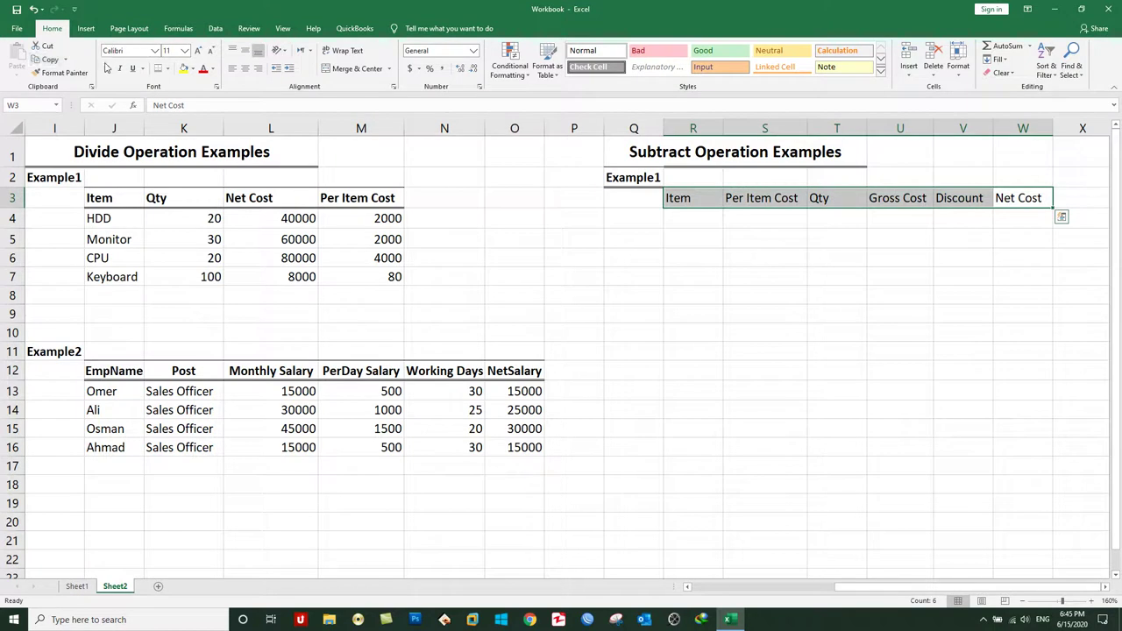
{"action": "left_click", "coordinate": [107, 68]}
{"action": "left_click", "coordinate": [246, 67]}
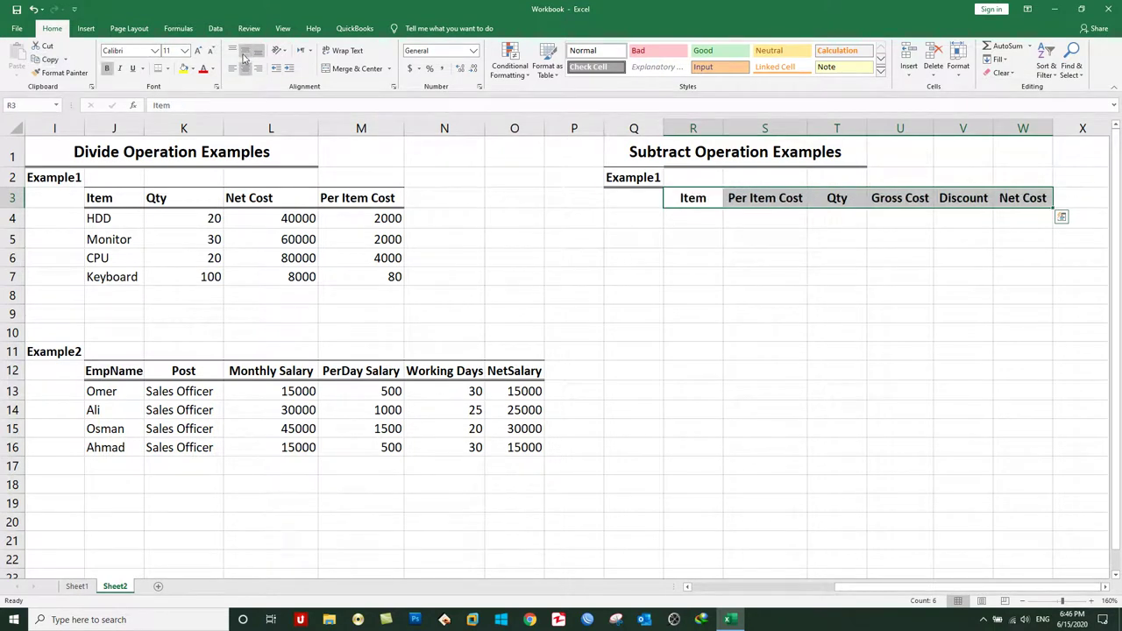
- List items HDD, Monitor and CPU with per-item costs 2000, 3000 and 150
{"action": "left_click", "coordinate": [709, 221]}
{"action": "type", "text": "HDD Monitor"}
{"action": "key", "text": "Return"}
{"action": "type", "text": "CPU"}
{"action": "key", "text": "Tab"}
{"action": "key", "text": "Up"}
{"action": "key", "text": "Up"}
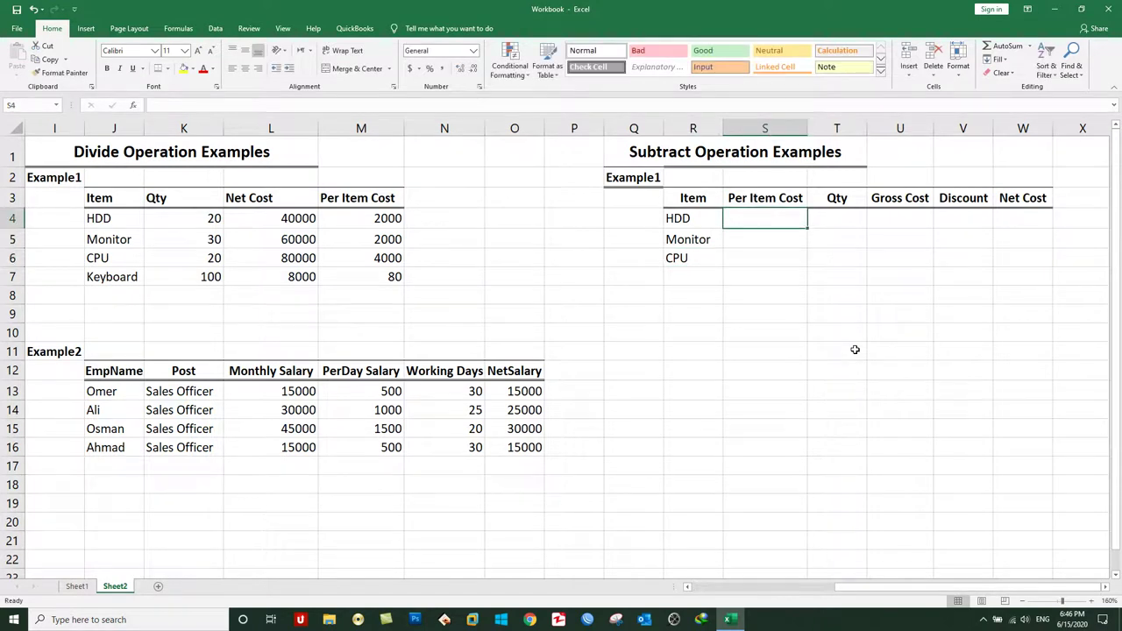
{"action": "type", "text": "2000 3000"}
{"action": "key", "text": "Return"}
{"action": "type", "text": "15"}
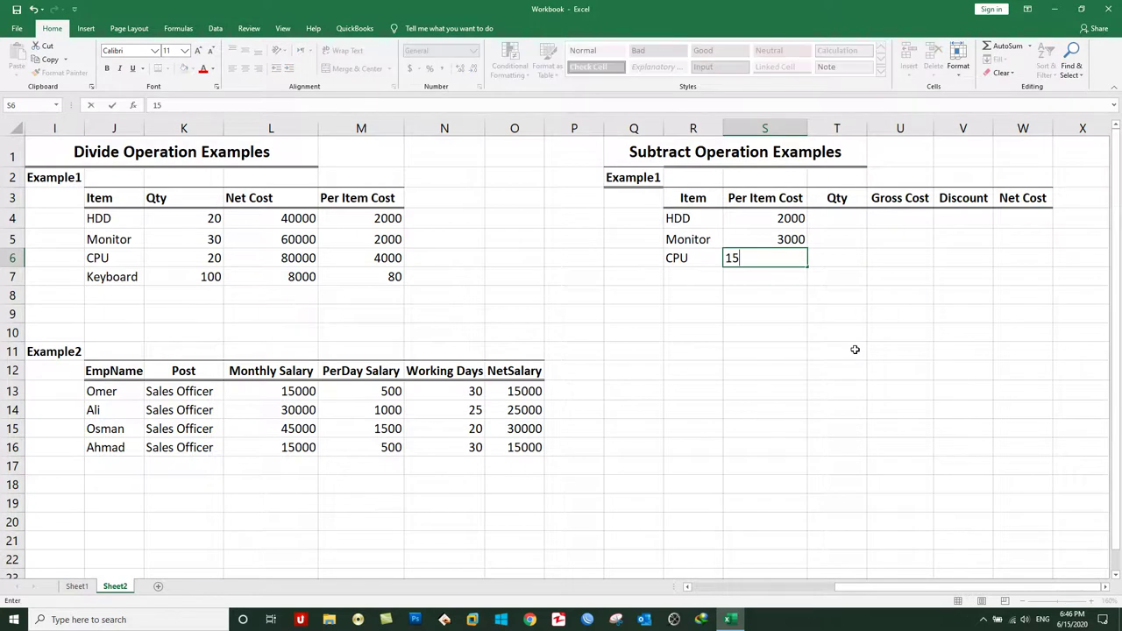
{"action": "type", "text": "0"}
{"action": "key", "text": "Tab"}
- Enter quantities 20, 15 and 50 in T4:T6 and move to U4
{"action": "key", "text": "Up"}
{"action": "key", "text": "Up"}
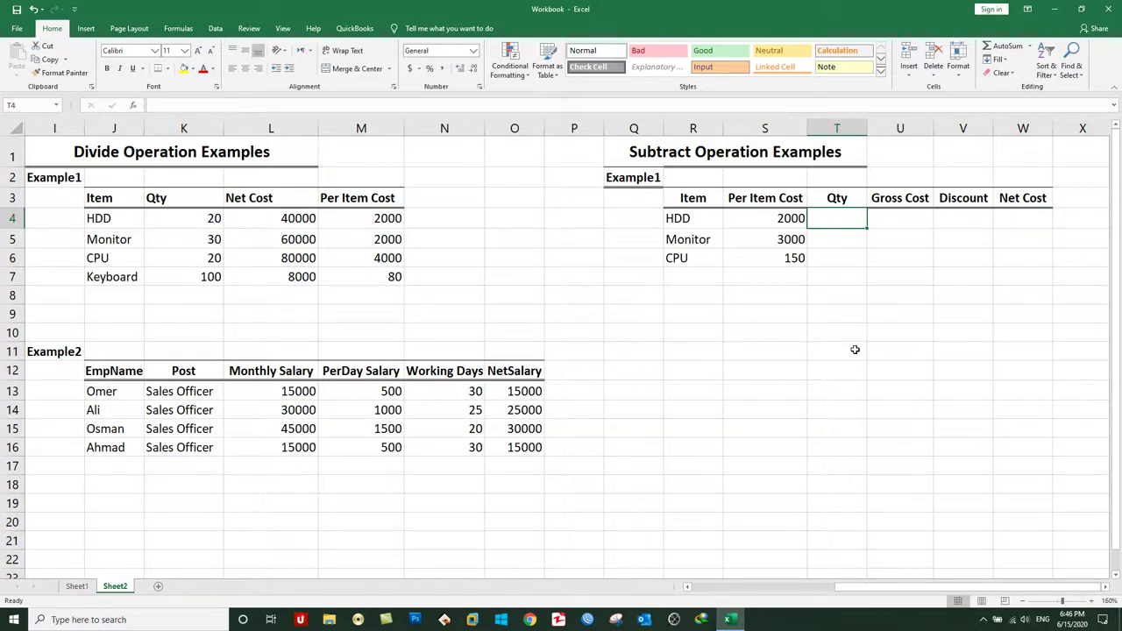
{"action": "type", "text": "20"}
{"action": "key", "text": "Return"}
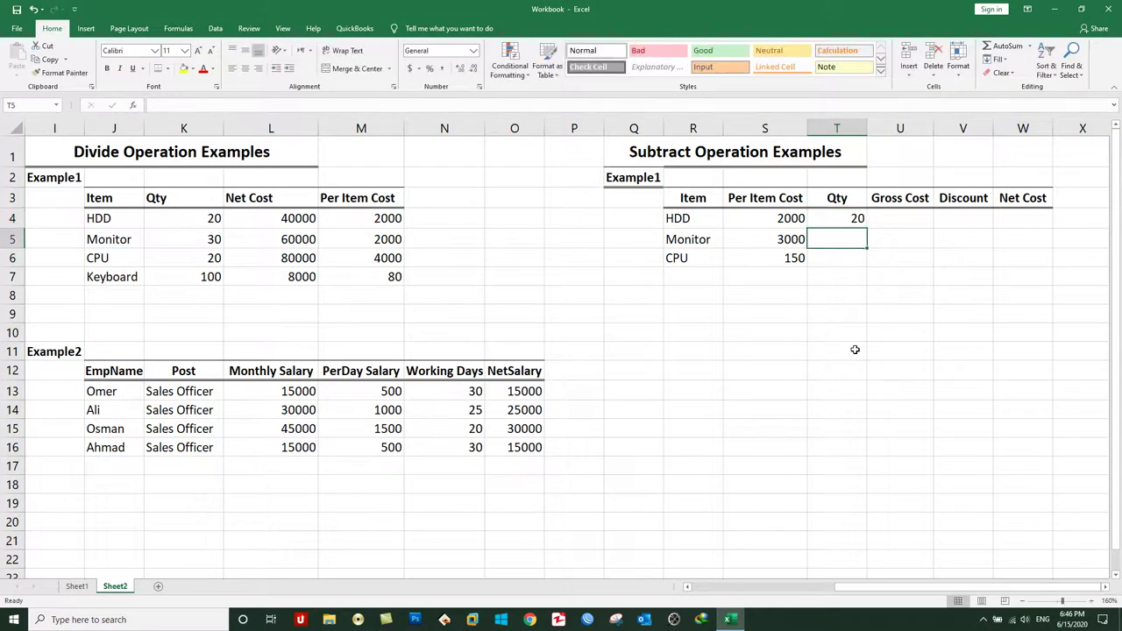
{"action": "type", "text": "15"}
{"action": "key", "text": "Return"}
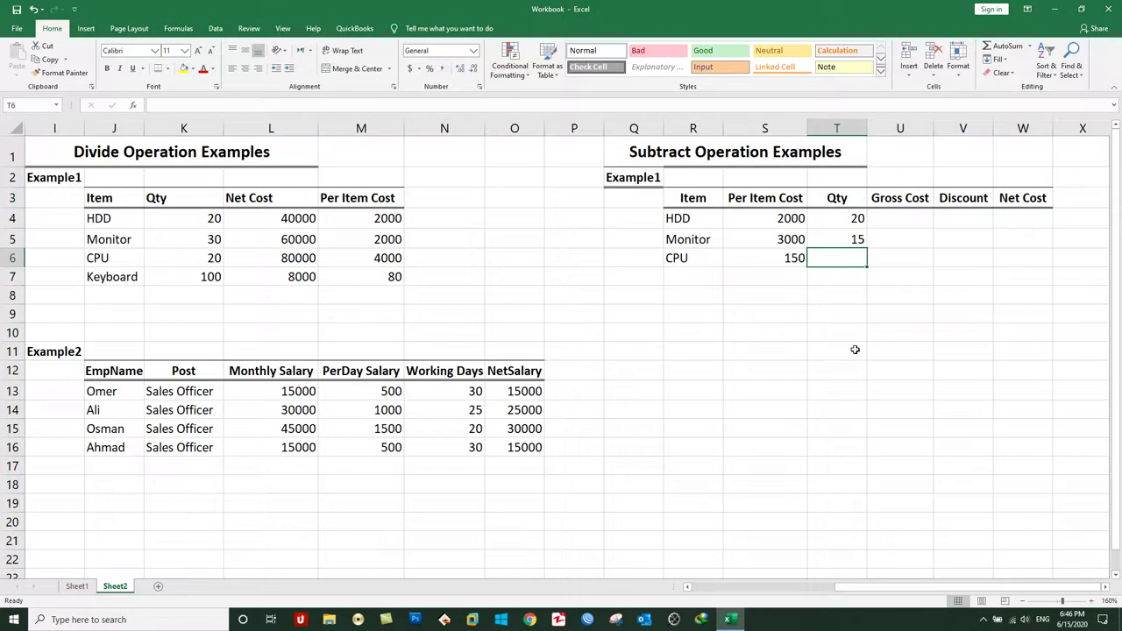
{"action": "type", "text": "50"}
{"action": "key", "text": "Return"}
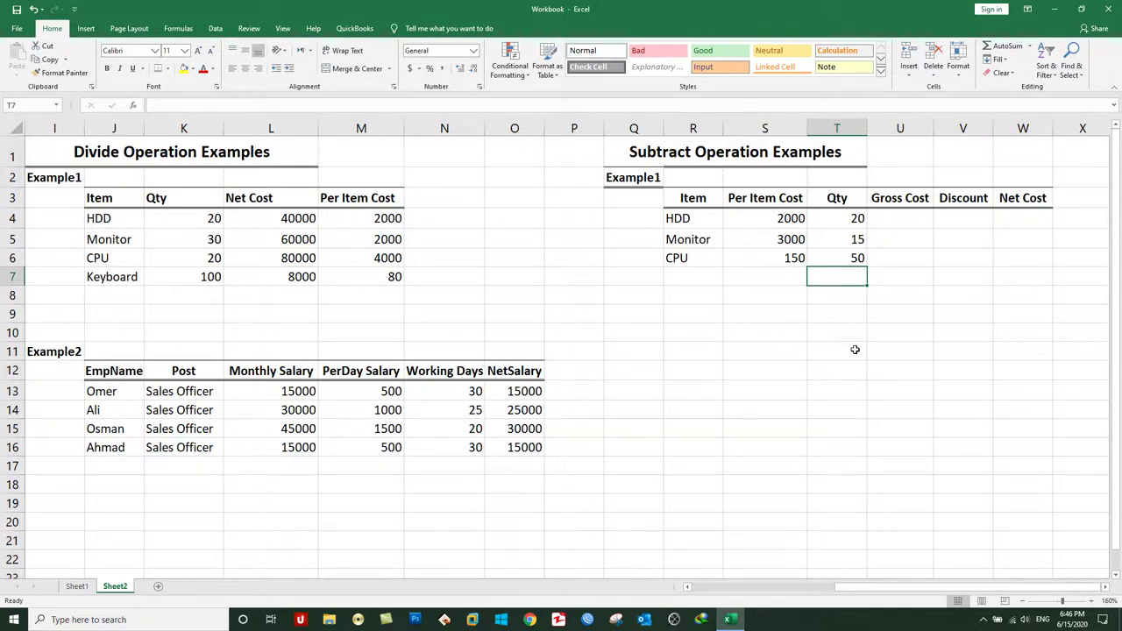
{"action": "key", "text": "Up"}
{"action": "key", "text": "Up"}
{"action": "key", "text": "Up"}
{"action": "key", "text": "Right"}
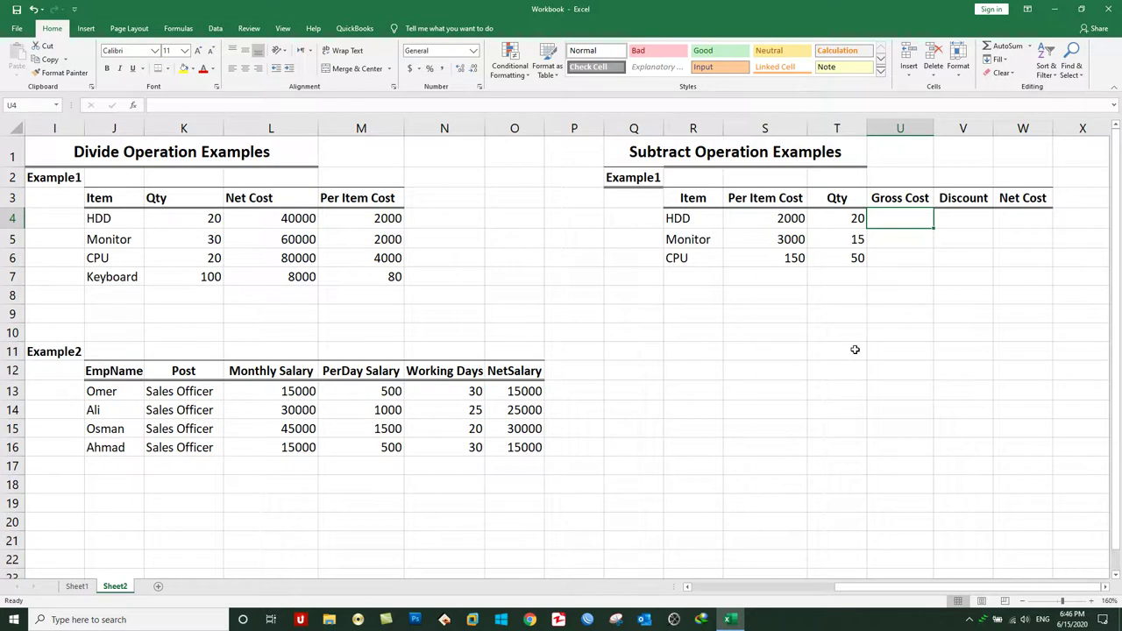
- Enter =S4*T4 in U4 and fill it down to U6
{"action": "type", "text": "="}
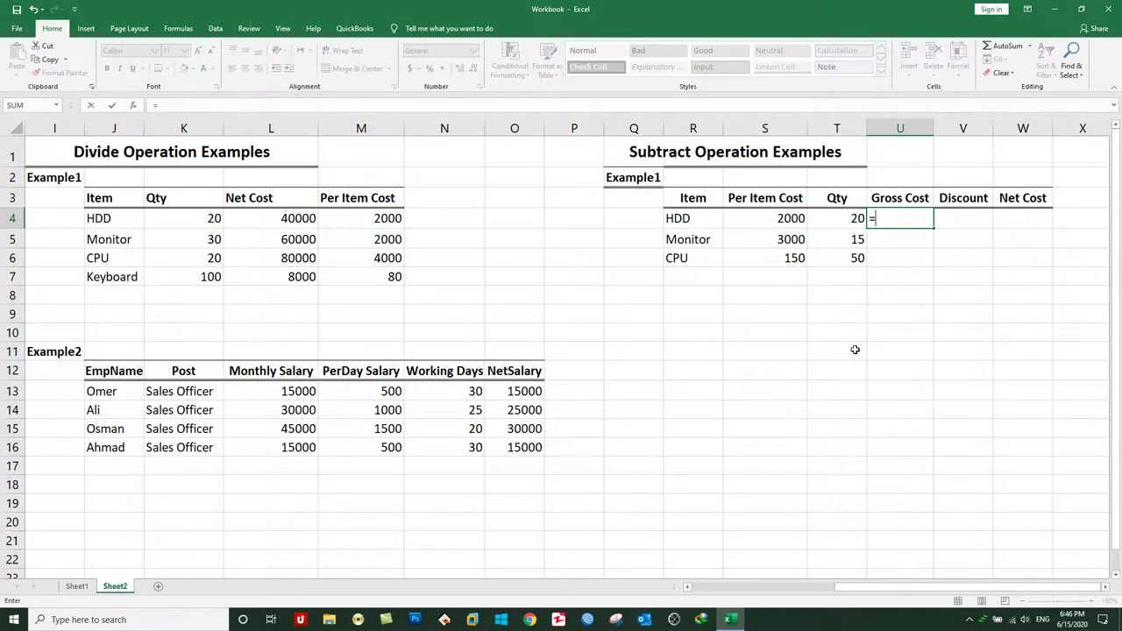
{"action": "left_click", "coordinate": [759, 219]}
{"action": "type", "text": "*"}
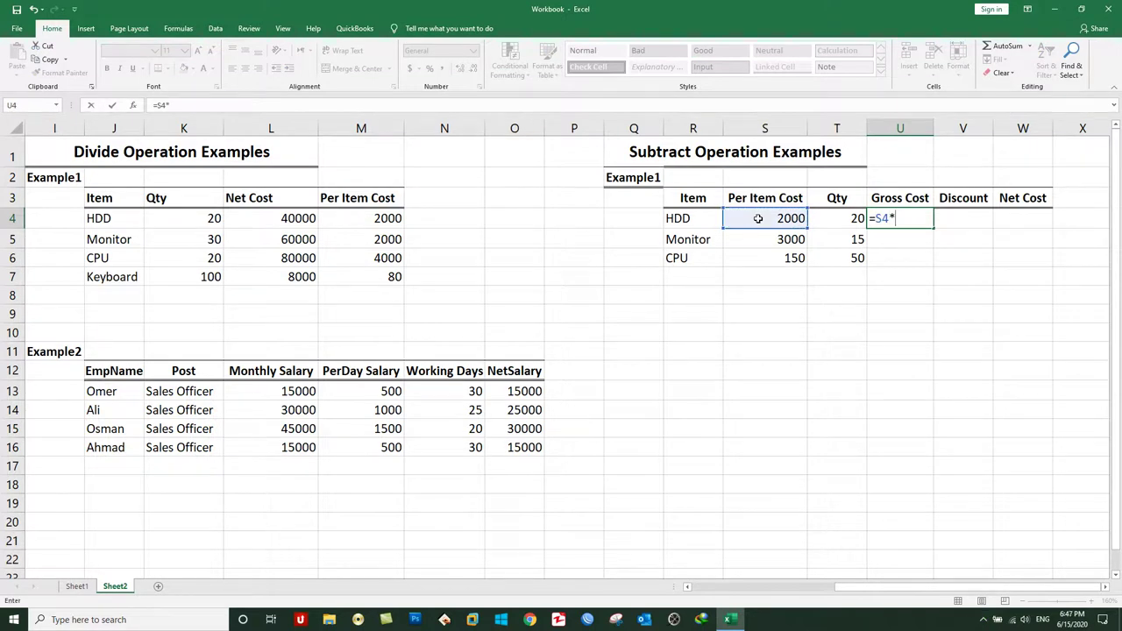
{"action": "left_click", "coordinate": [831, 218]}
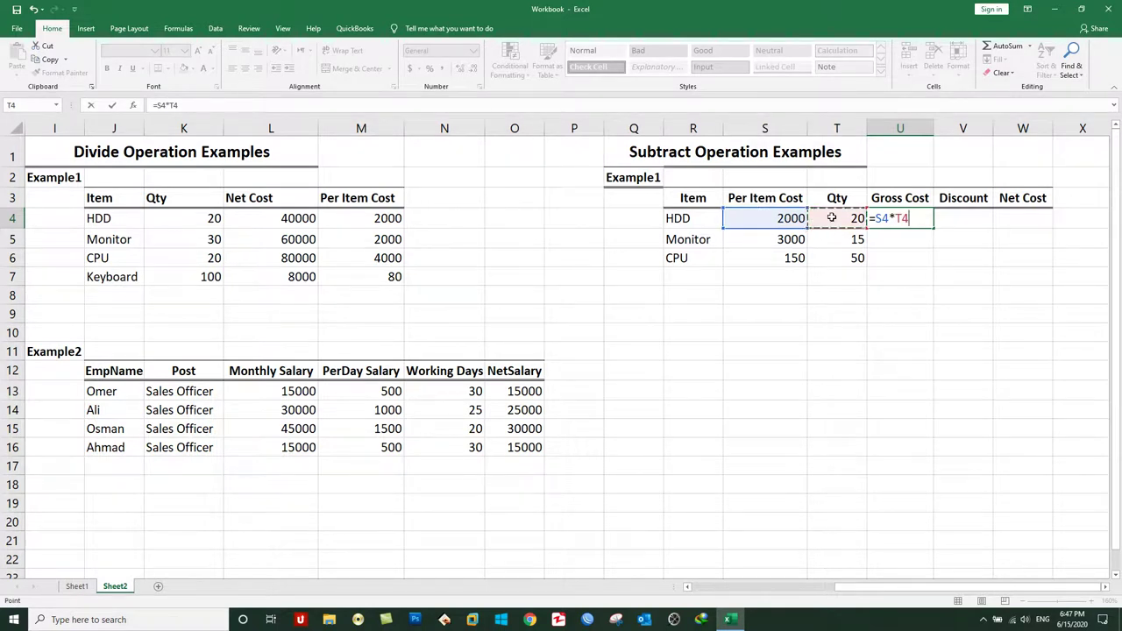
{"action": "key", "text": "Return"}
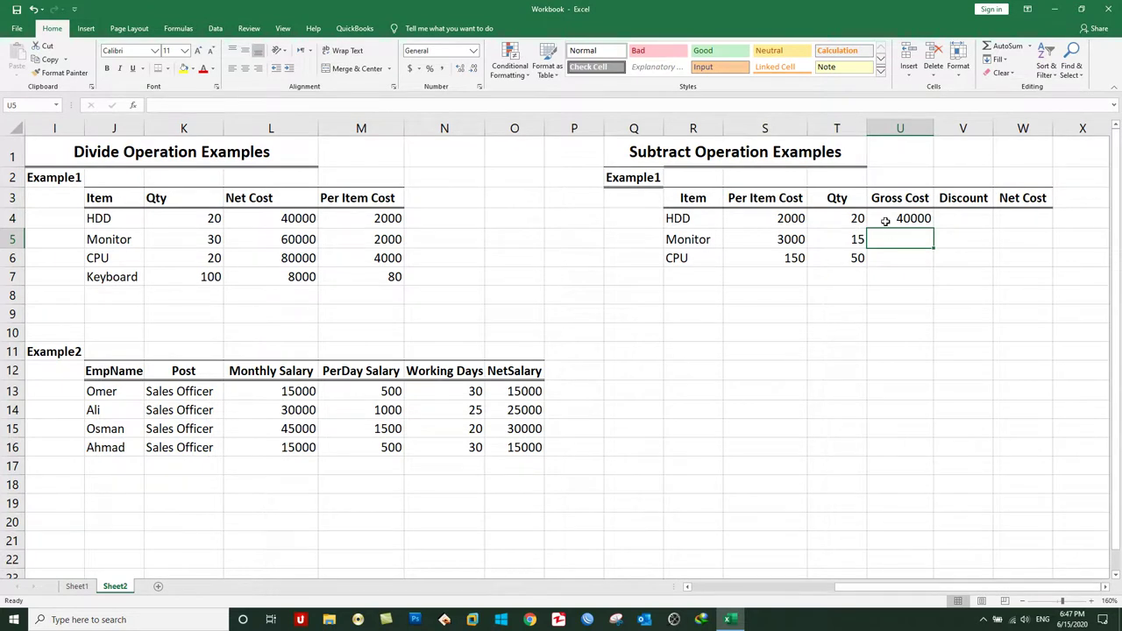
{"action": "left_click_drag", "start_coordinate": [886, 221], "coordinate": [885, 259]}
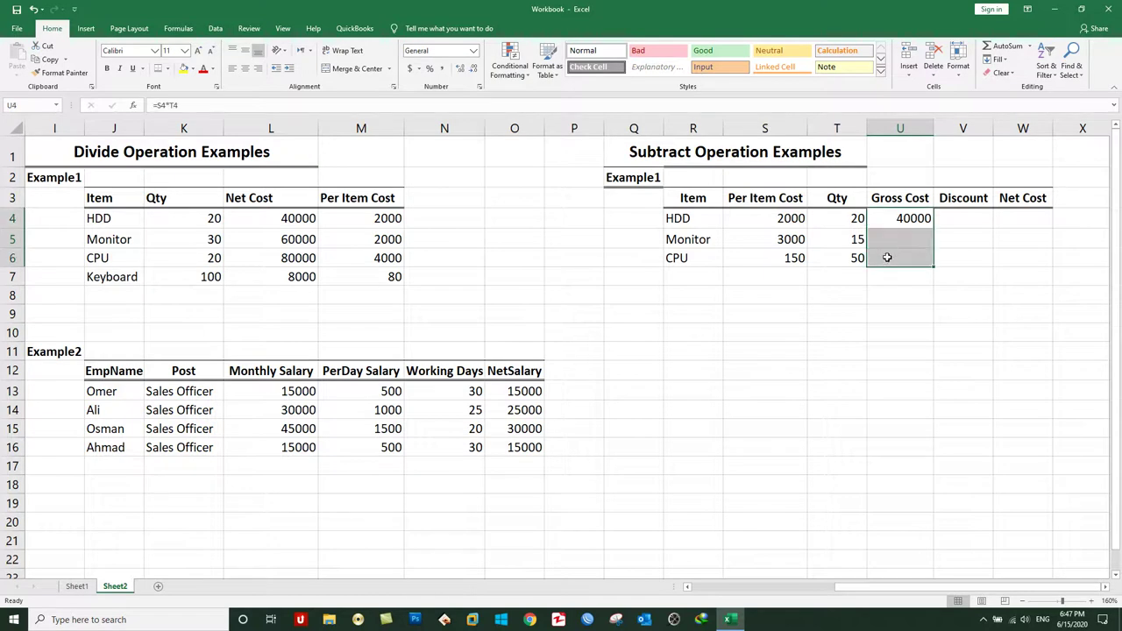
{"action": "key", "text": "ctrl+d"}
- Check the Gross Cost formulas against each item's per-item cost and quantity
{"action": "left_click", "coordinate": [876, 239]}
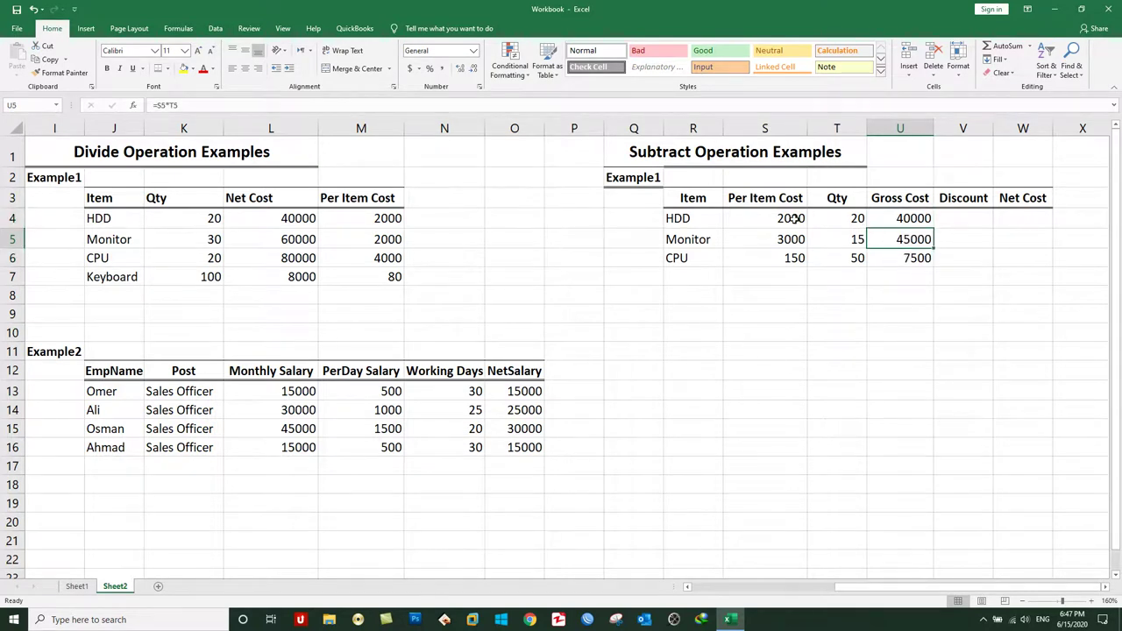
{"action": "left_click", "coordinate": [793, 219]}
{"action": "left_click", "coordinate": [846, 219]}
{"action": "left_click", "coordinate": [912, 218]}
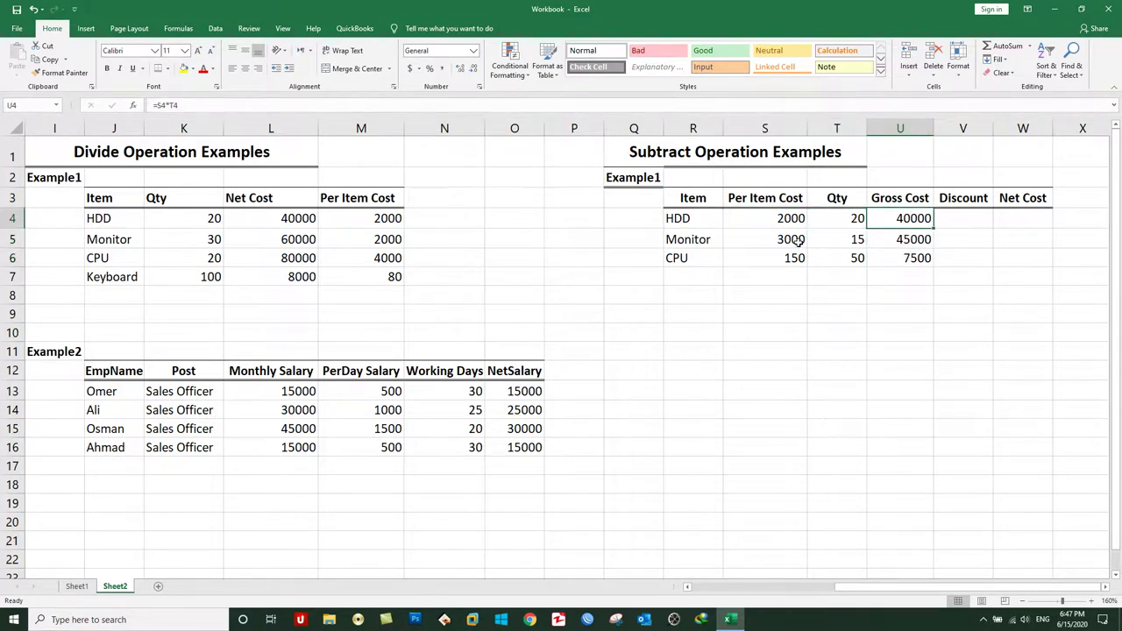
{"action": "left_click", "coordinate": [780, 239]}
{"action": "left_click", "coordinate": [844, 242]}
{"action": "left_click", "coordinate": [956, 221]}
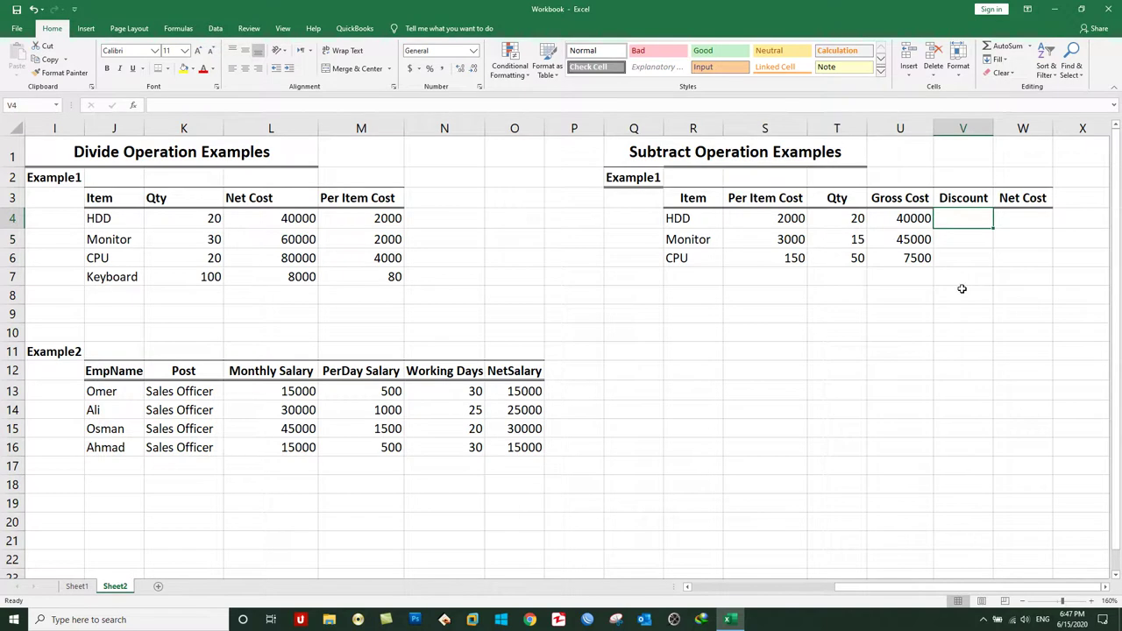
- Enter discounts 2000, 3000 and 500 in V4:V6
{"action": "type", "text": "2000"}
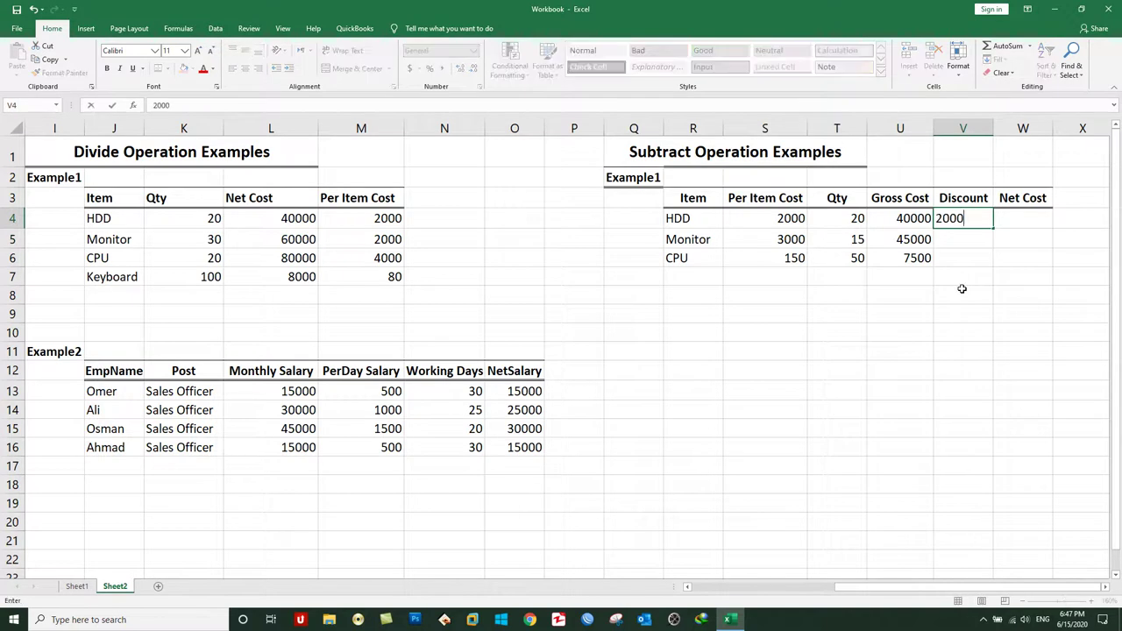
{"action": "key", "text": "Return"}
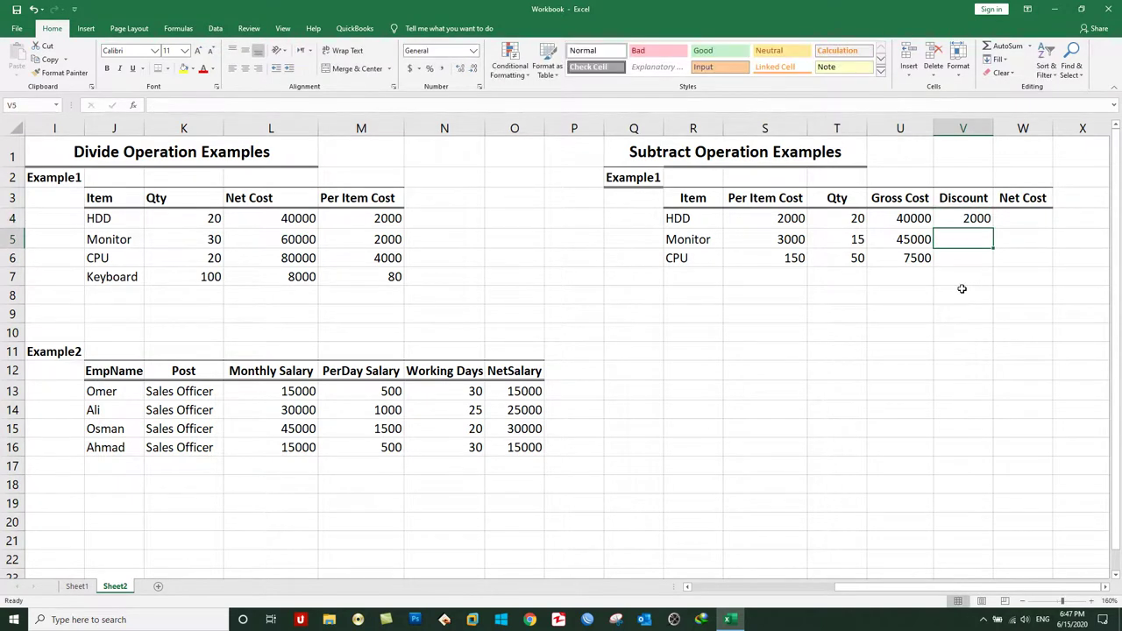
{"action": "type", "text": "3000"}
{"action": "key", "text": "Return"}
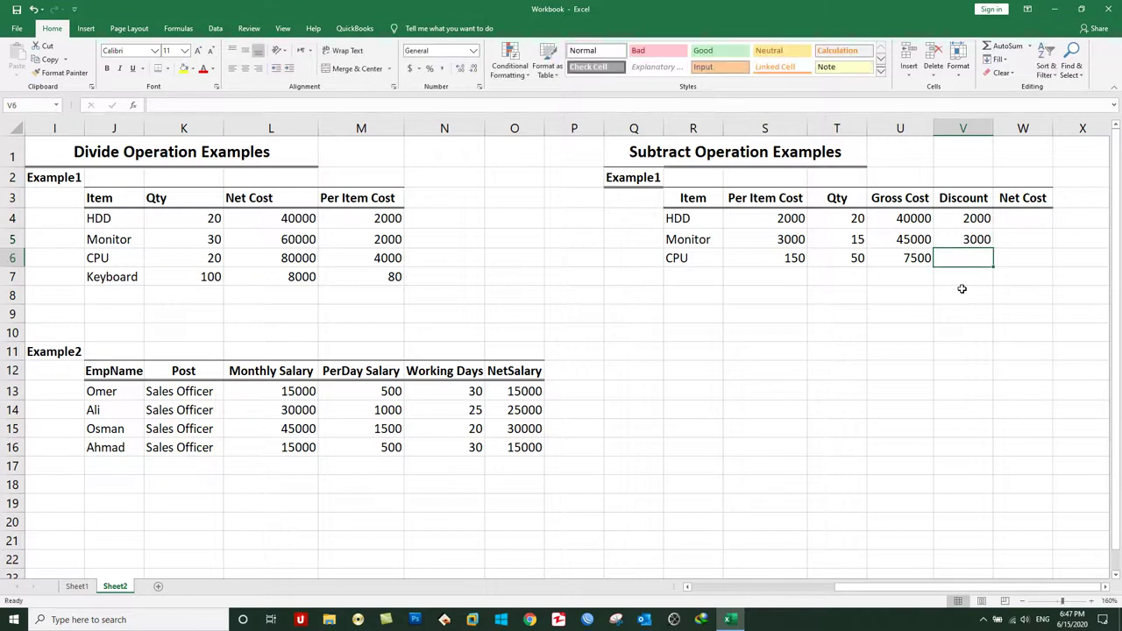
{"action": "type", "text": "5000"}
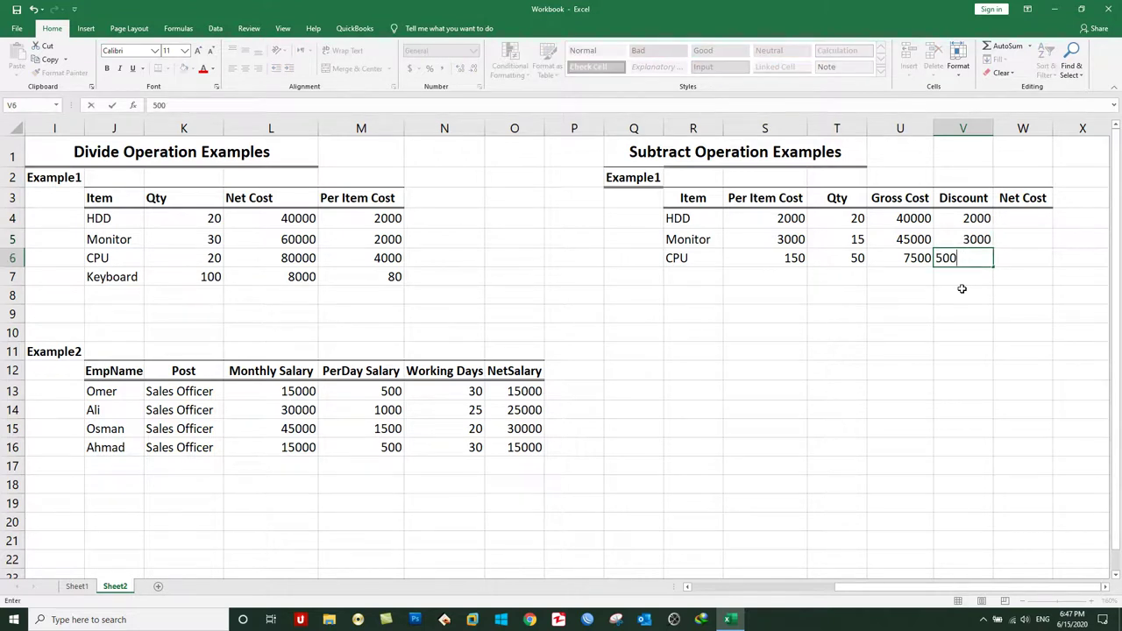
{"action": "key", "text": "BackSpace"}
{"action": "key", "text": "Return"}
- Point out HDD's Gross Cost and its 2000 discount, then select W4
{"action": "key", "text": "Right"}
{"action": "key", "text": "Up"}
{"action": "key", "text": "Up"}
{"action": "key", "text": "Up"}
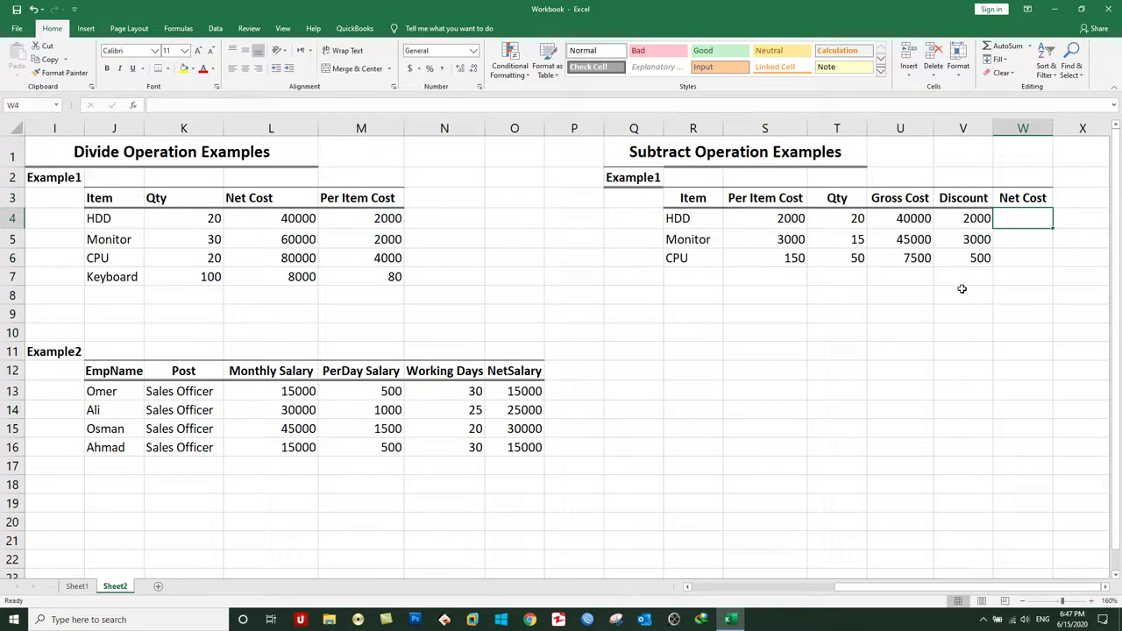
{"action": "key", "text": "Left"}
{"action": "key", "text": "Left"}
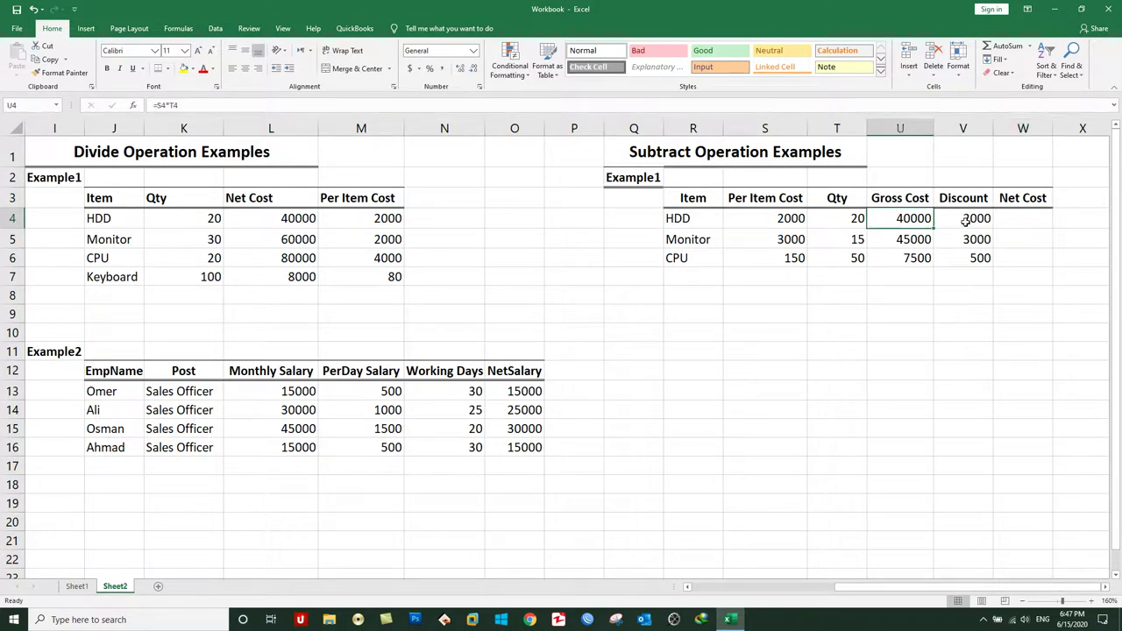
{"action": "left_click", "coordinate": [972, 218]}
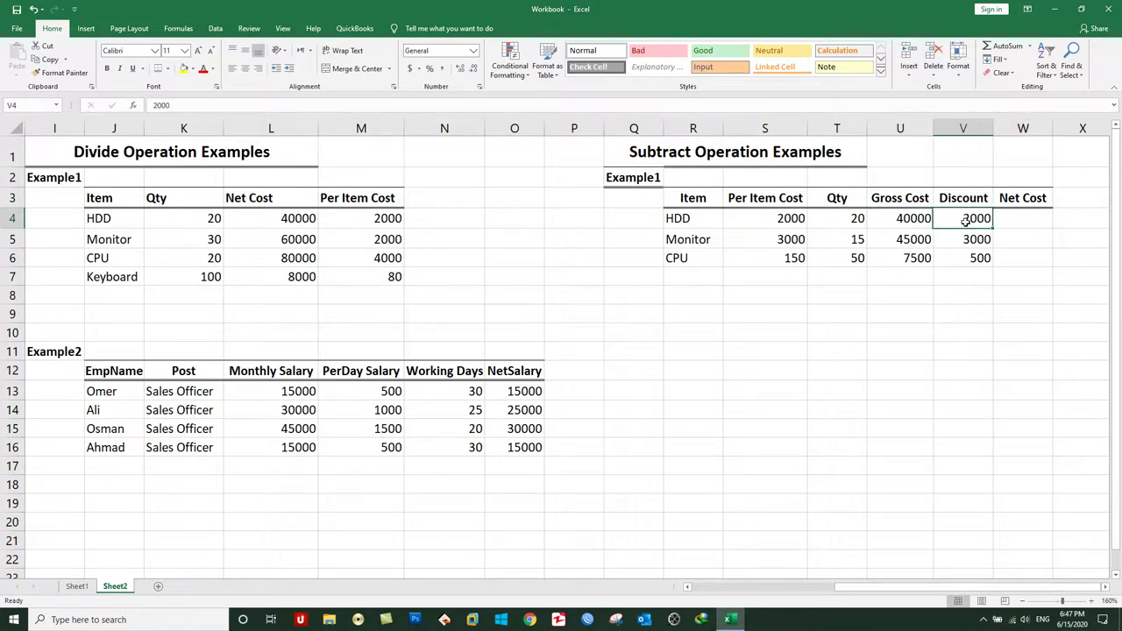
{"action": "left_click", "coordinate": [1016, 217]}
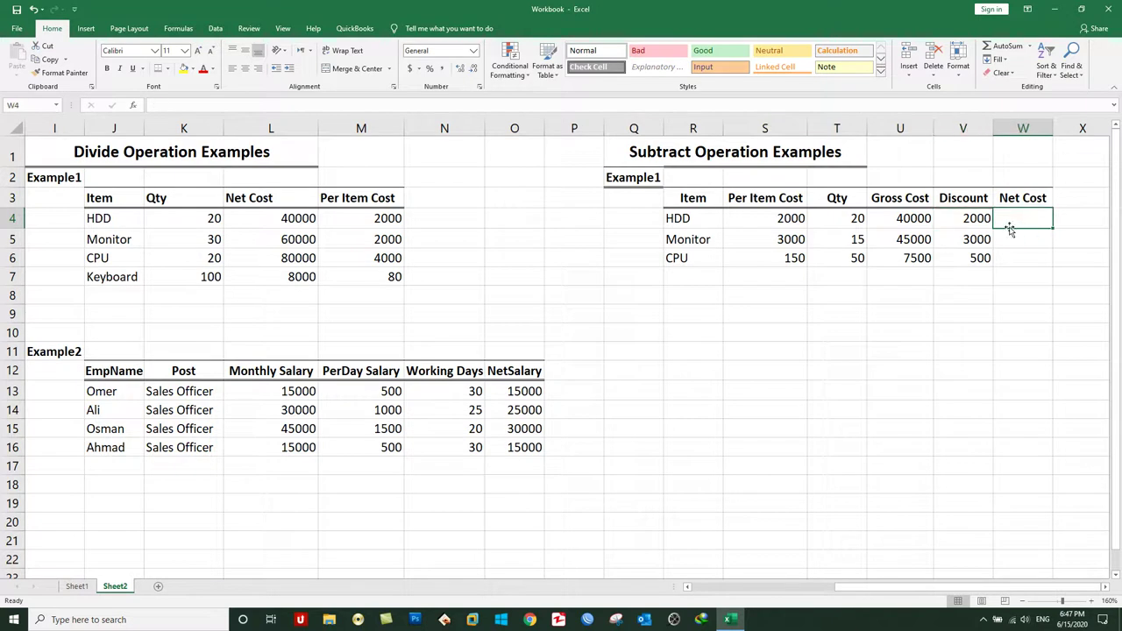
- Enter =U4-V4 in W4 and fill it to W6, giving 38000, 42000 and 7000
{"action": "type", "text": "="}
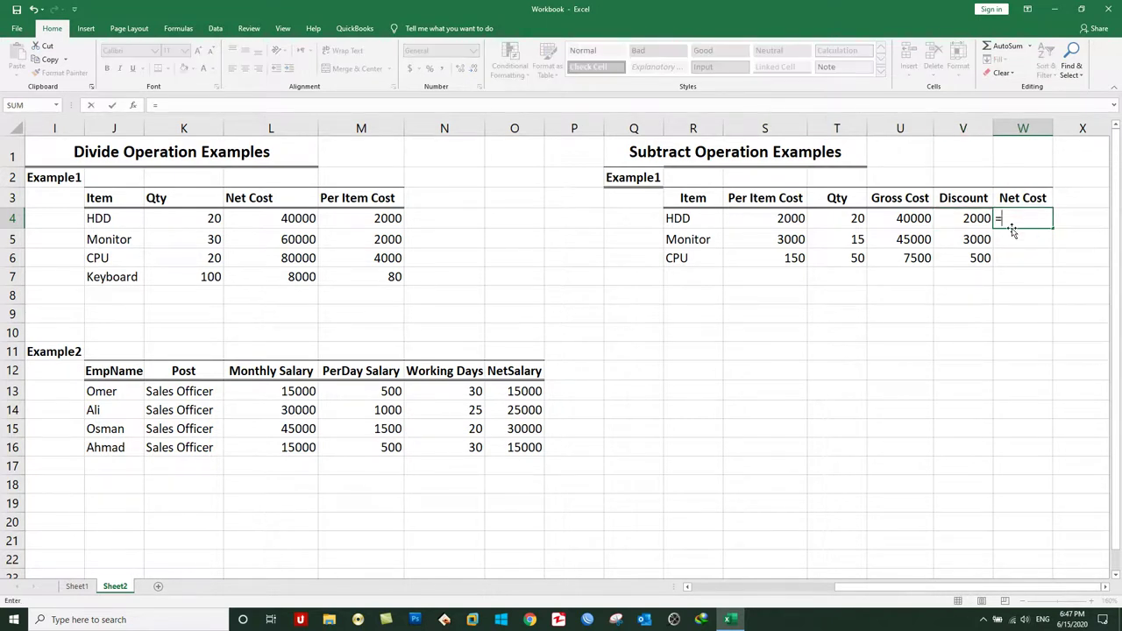
{"action": "left_click", "coordinate": [908, 218]}
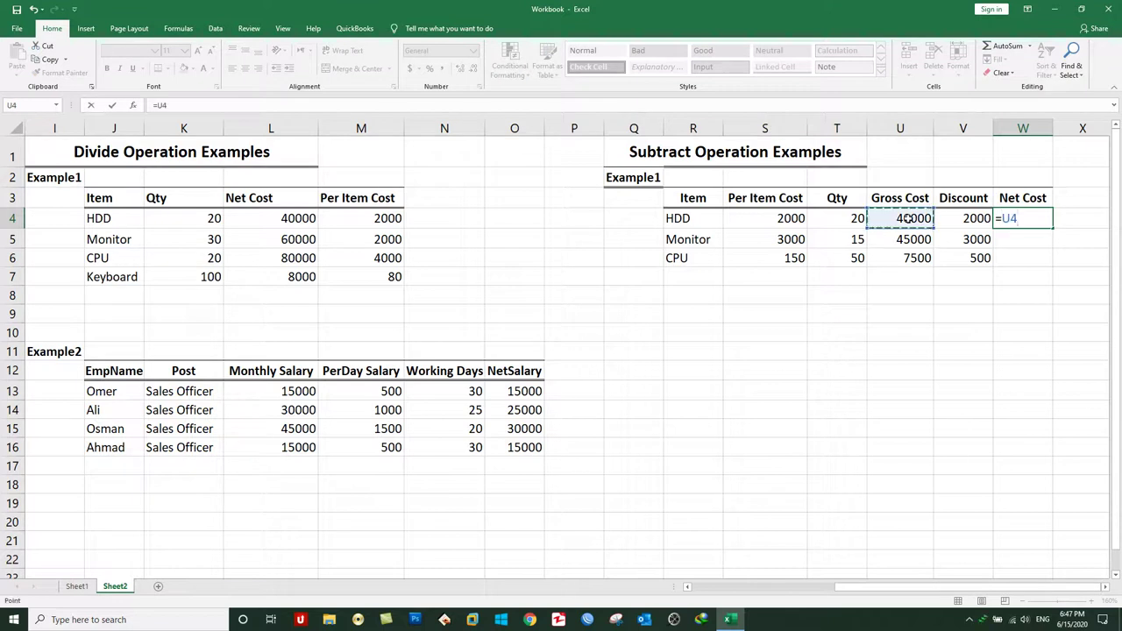
{"action": "type", "text": "-"}
{"action": "left_click", "coordinate": [956, 219]}
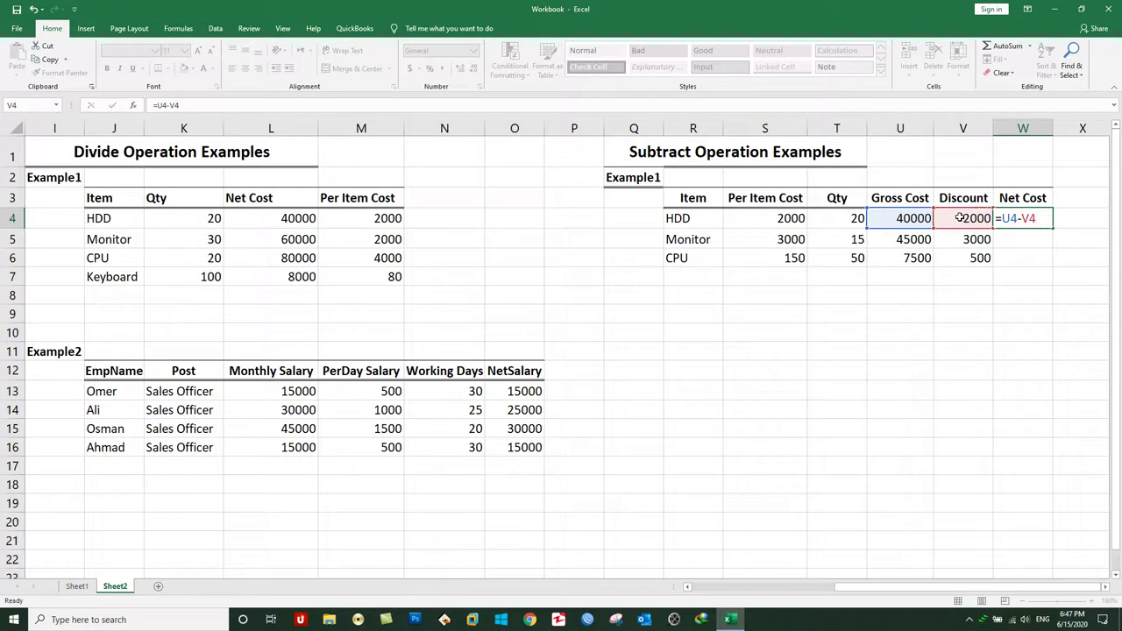
{"action": "left_click", "coordinate": [884, 218]}
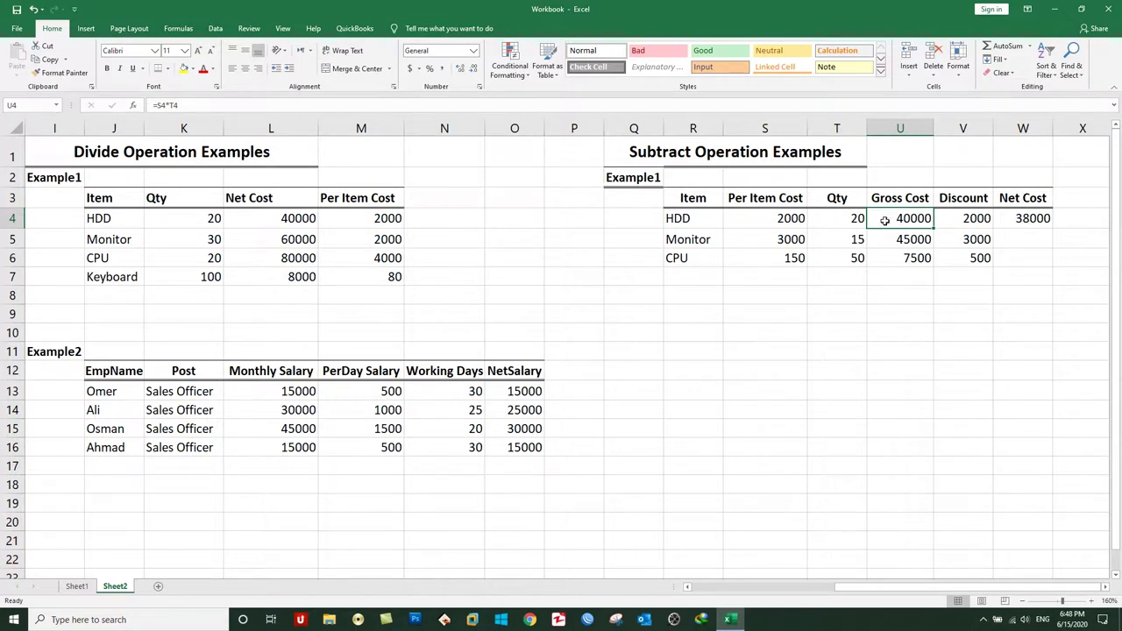
{"action": "key", "text": "Right"}
{"action": "key", "text": "Right"}
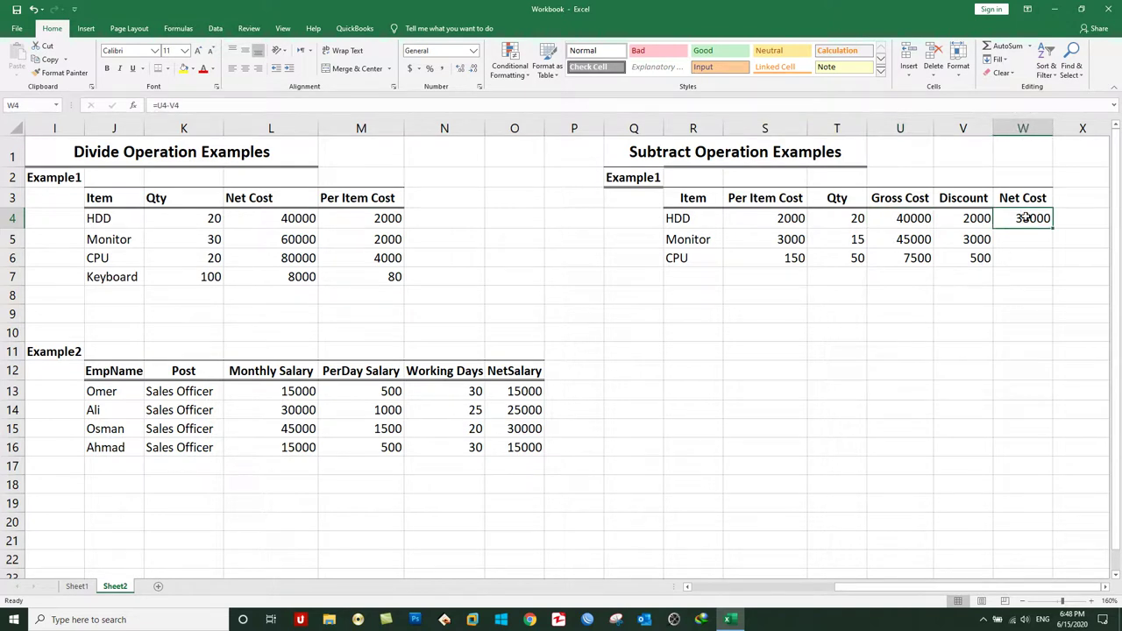
{"action": "left_click_drag", "start_coordinate": [1021, 219], "coordinate": [1024, 252]}
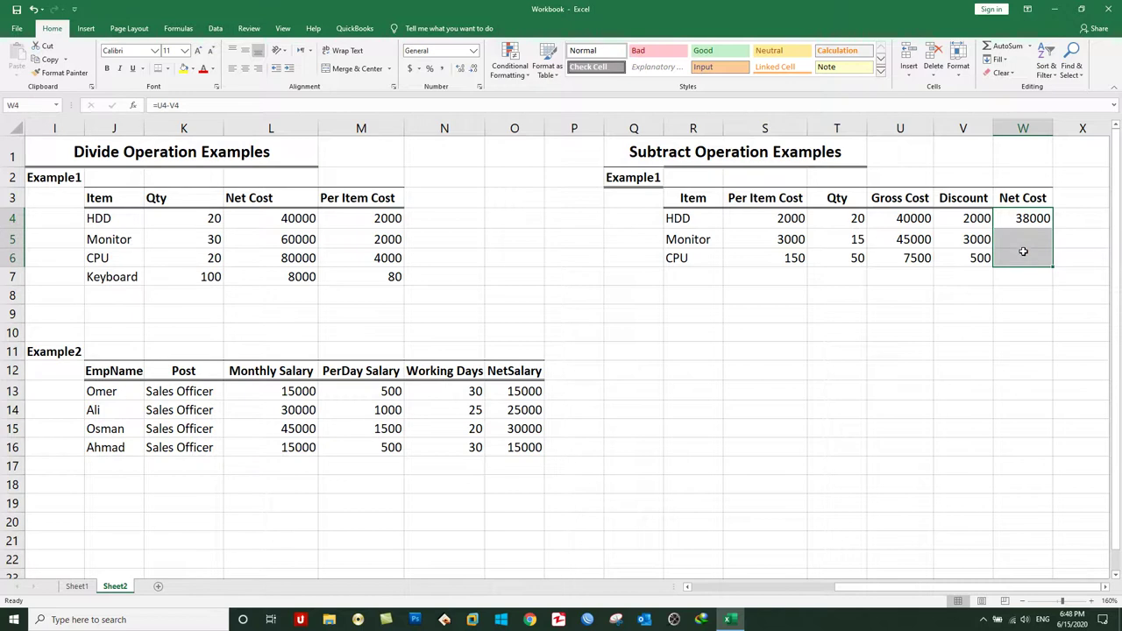
{"action": "key", "text": "ctrl+d"}
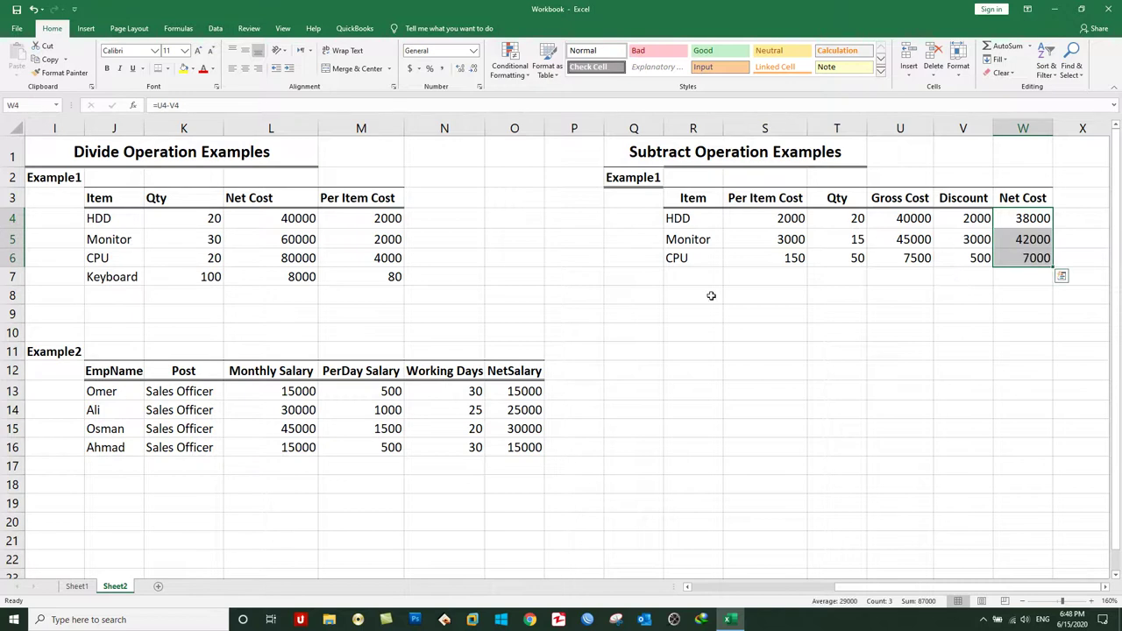
- Enter a bold 'Example2' label in Q8
{"action": "left_click", "coordinate": [657, 299]}
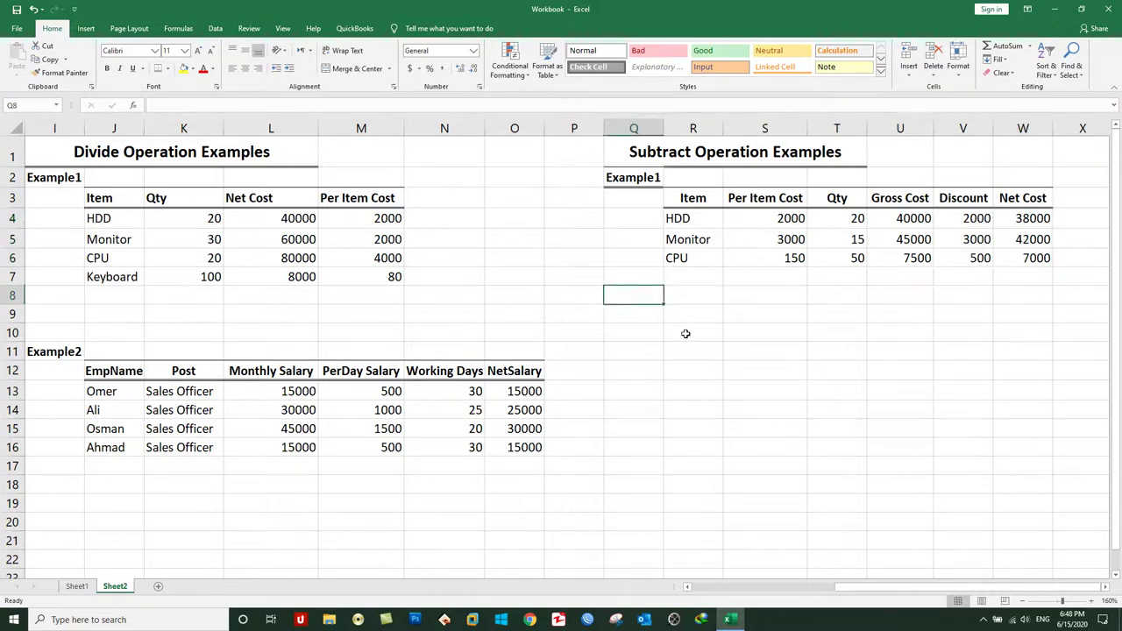
{"action": "type", "text": "Example2"}
{"action": "key", "text": "Tab"}
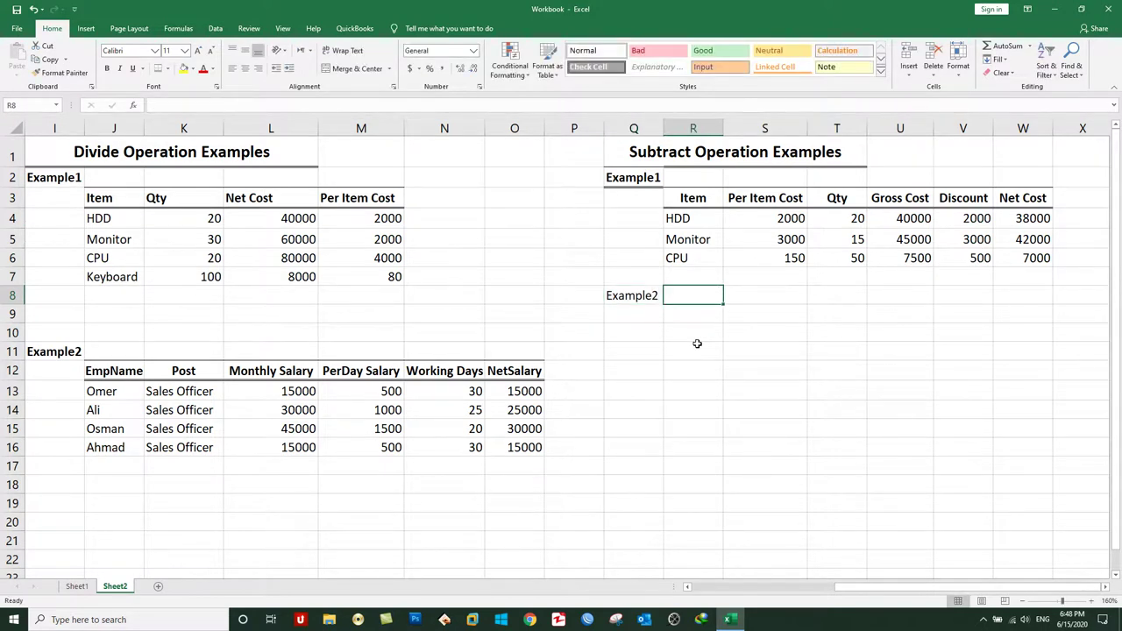
{"action": "key", "text": "shift+Tab"}
{"action": "key", "text": "ctrl+b"}
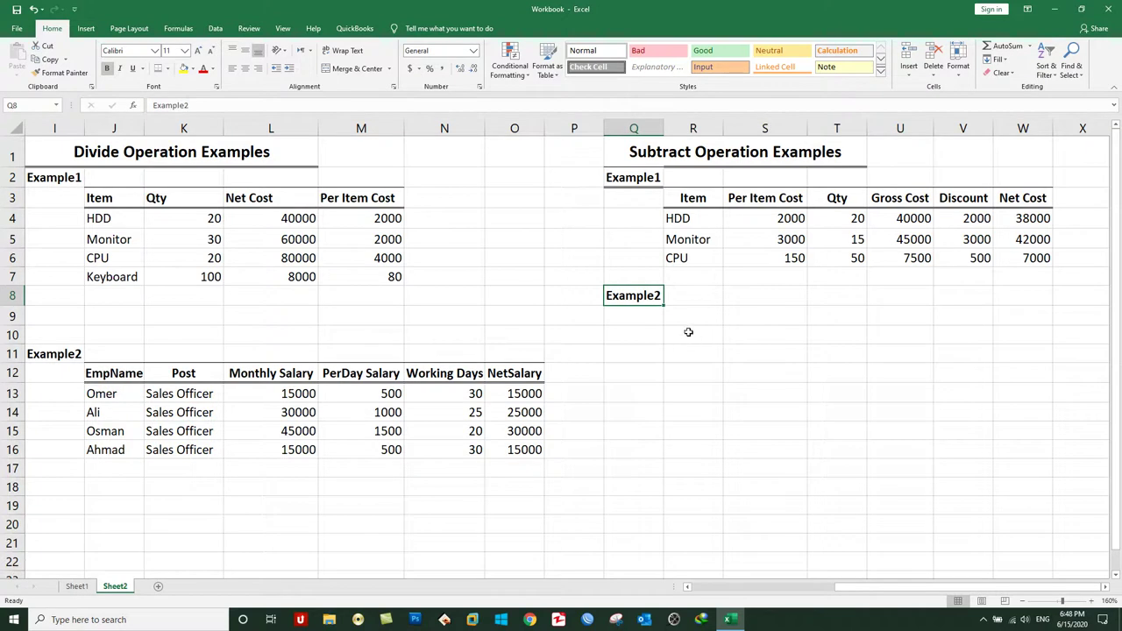
- Type headers EmpName, Post, Monthly Salary, Advance Payment and Net Salary across R9:V9
{"action": "left_click", "coordinate": [712, 321]}
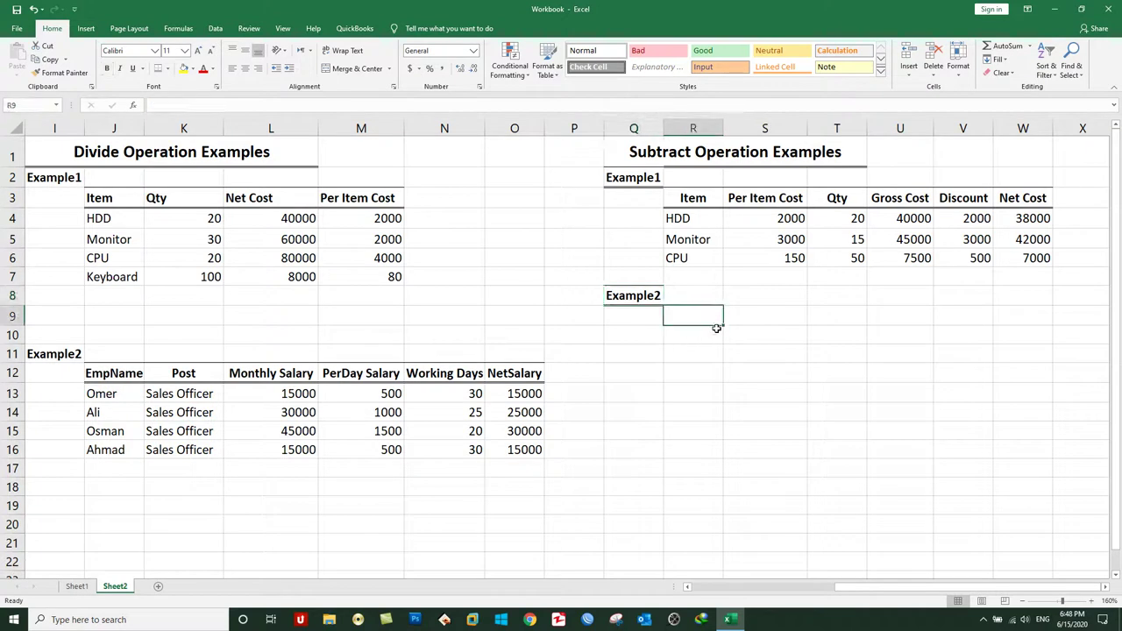
{"action": "type", "text": "EmpName"}
{"action": "key", "text": "Tab"}
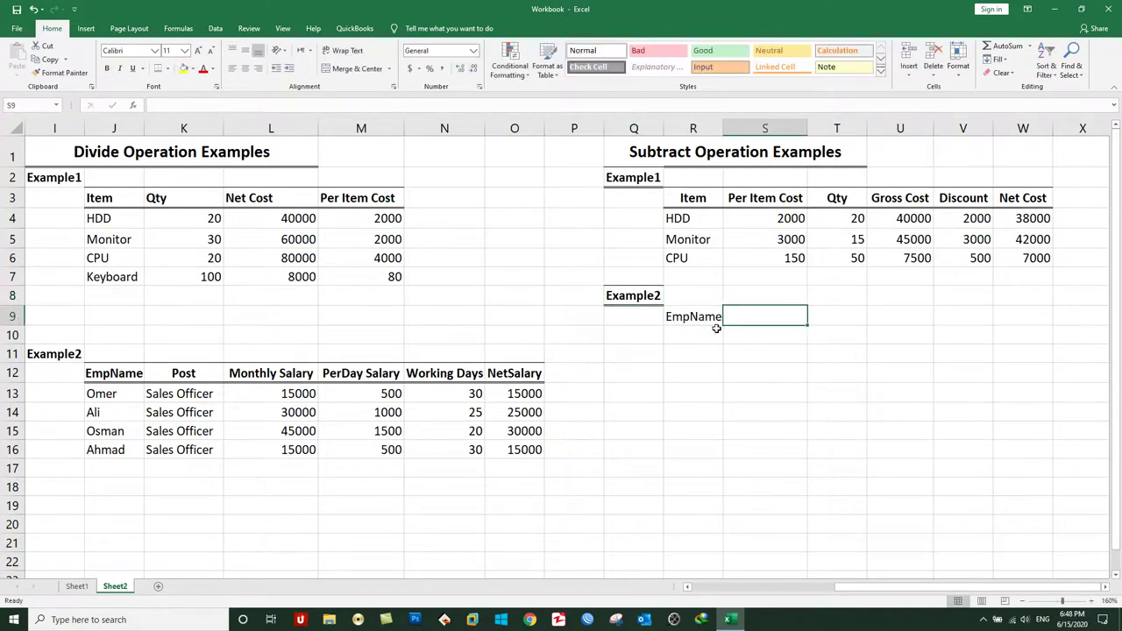
{"action": "type", "text": "Post"}
{"action": "key", "text": "Tab"}
{"action": "type", "text": "Monthly "}
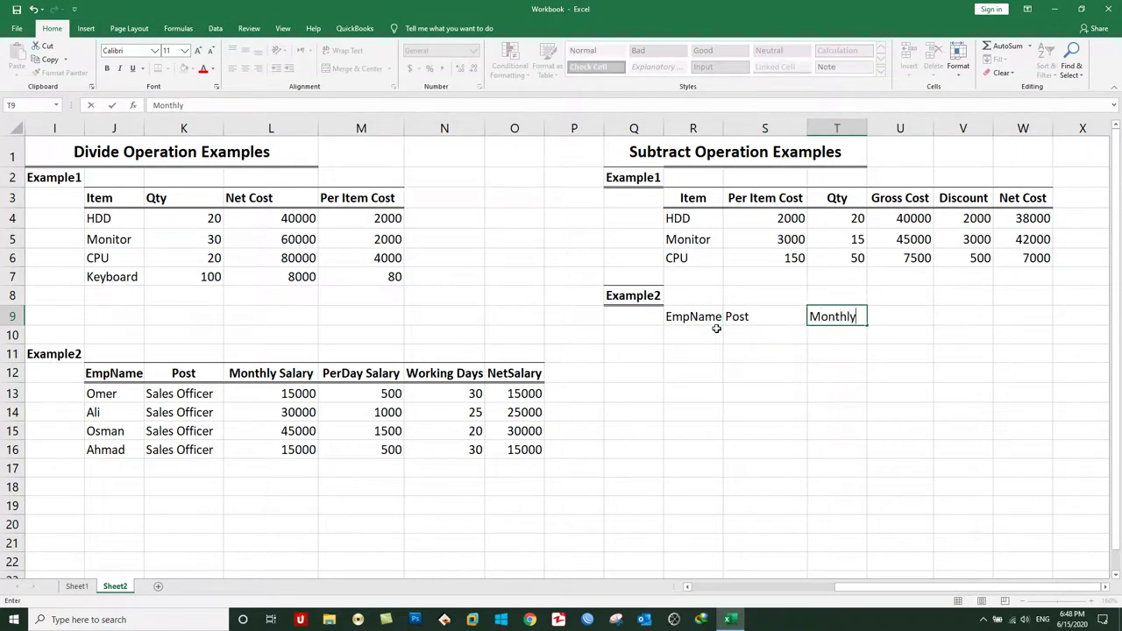
{"action": "type", "text": "Salary"}
{"action": "key", "text": "Tab"}
{"action": "type", "text": "Advance P"}
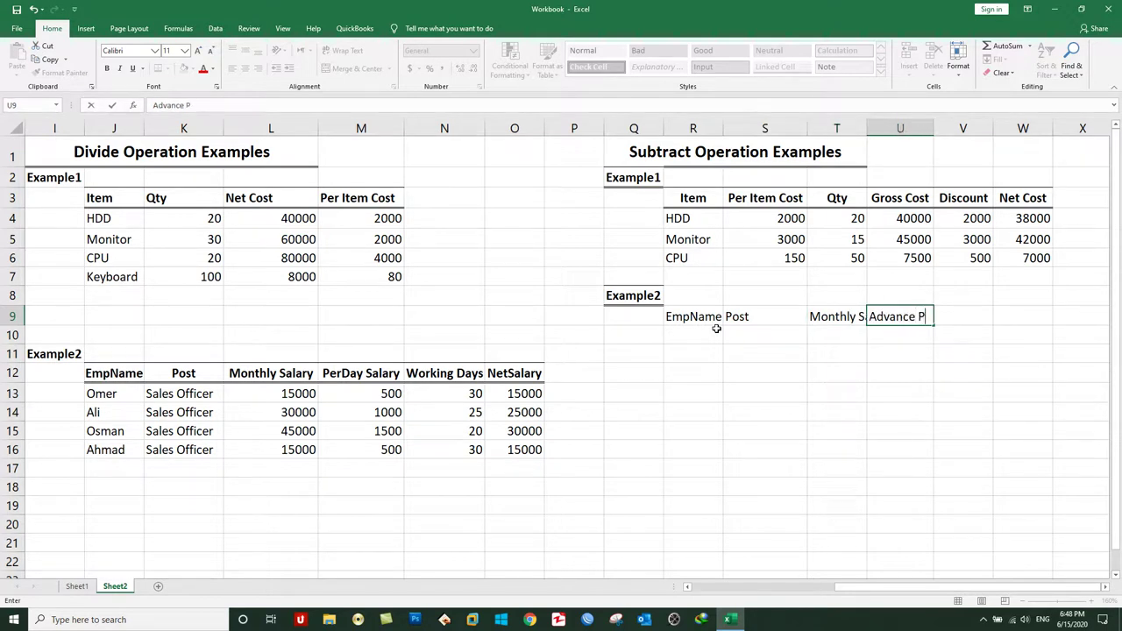
{"action": "type", "text": "ayment"}
{"action": "key", "text": "Tab"}
{"action": "type", "text": "Net Salary"}
{"action": "key", "text": "Return"}
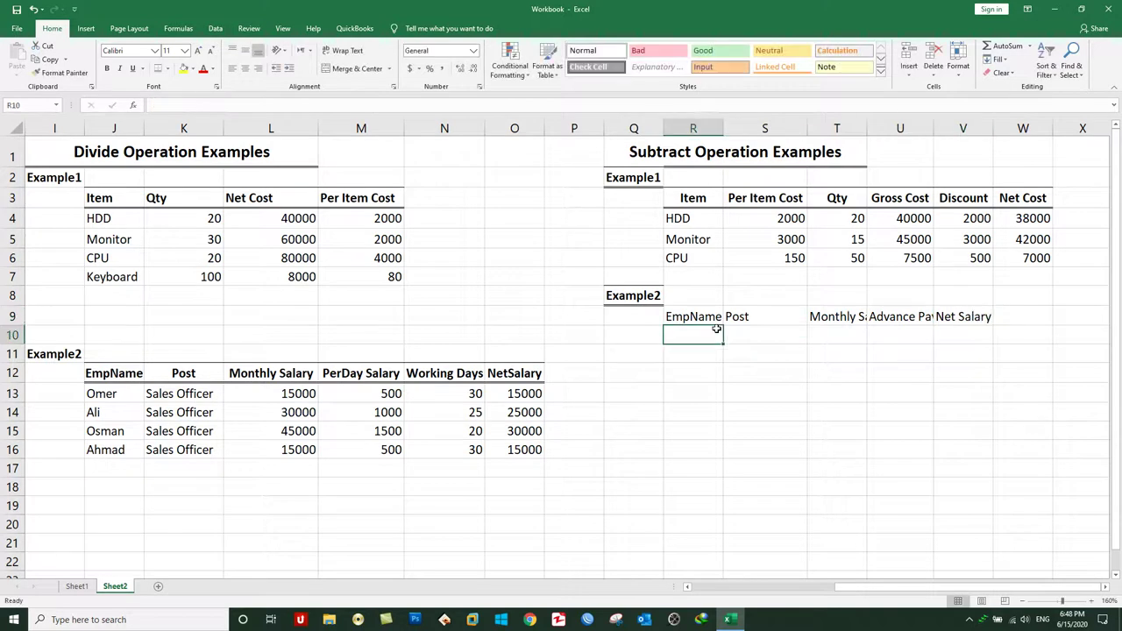
- Autofit the three salary columns and make the headers centred, bottom-bordered and bold
{"action": "double_click", "coordinate": [867, 128]}
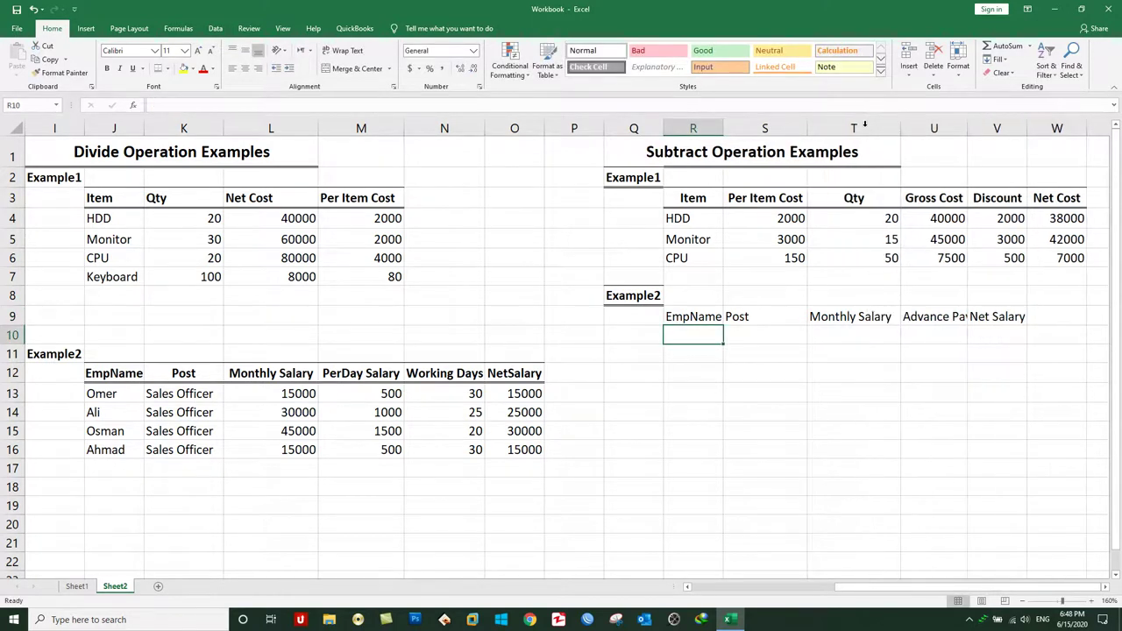
{"action": "double_click", "coordinate": [968, 128]}
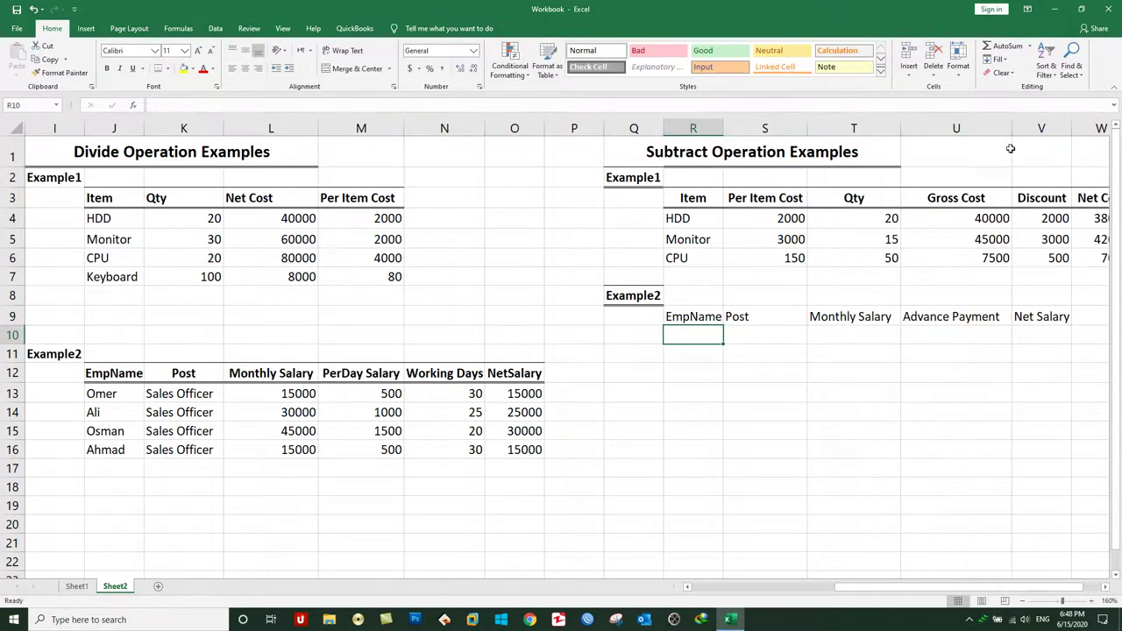
{"action": "double_click", "coordinate": [1070, 128]}
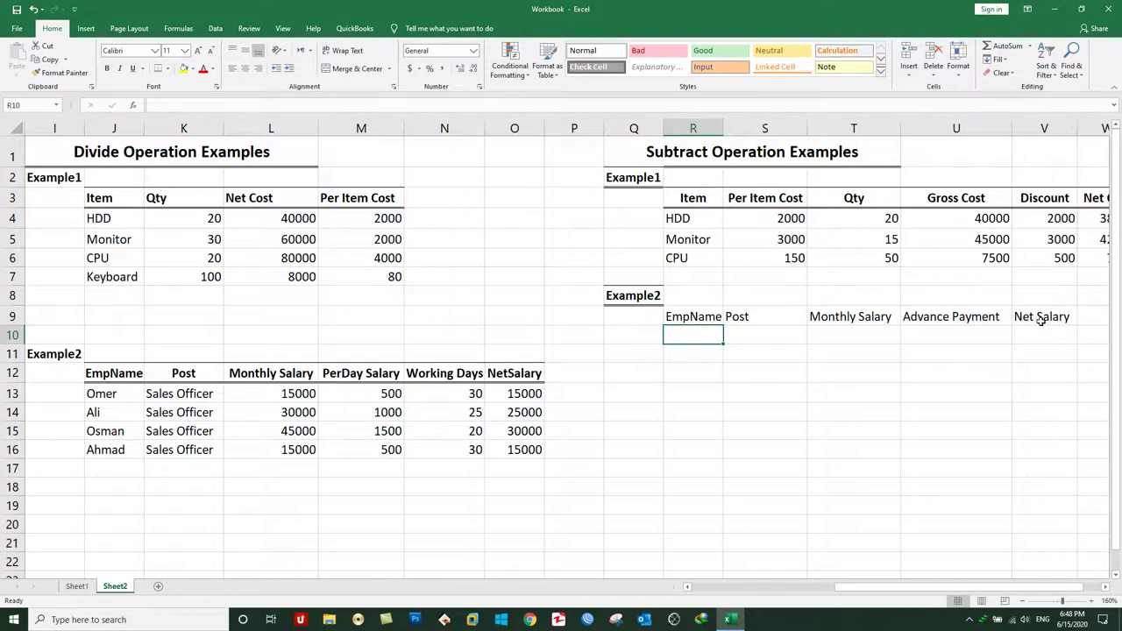
{"action": "left_click_drag", "start_coordinate": [1041, 321], "coordinate": [688, 317]}
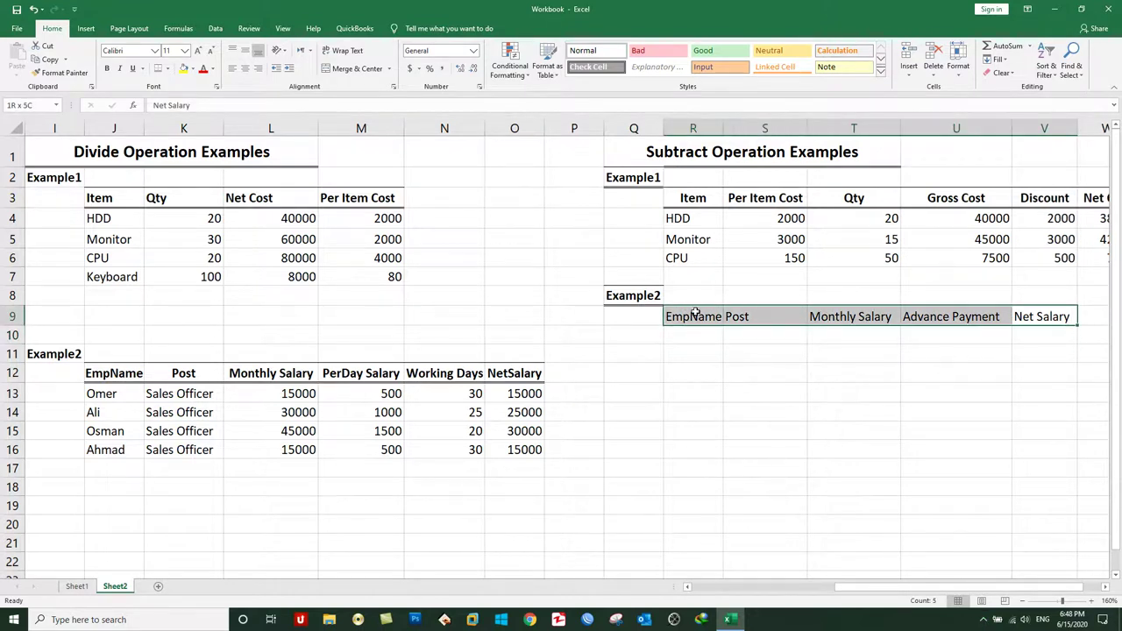
{"action": "left_click", "coordinate": [159, 68]}
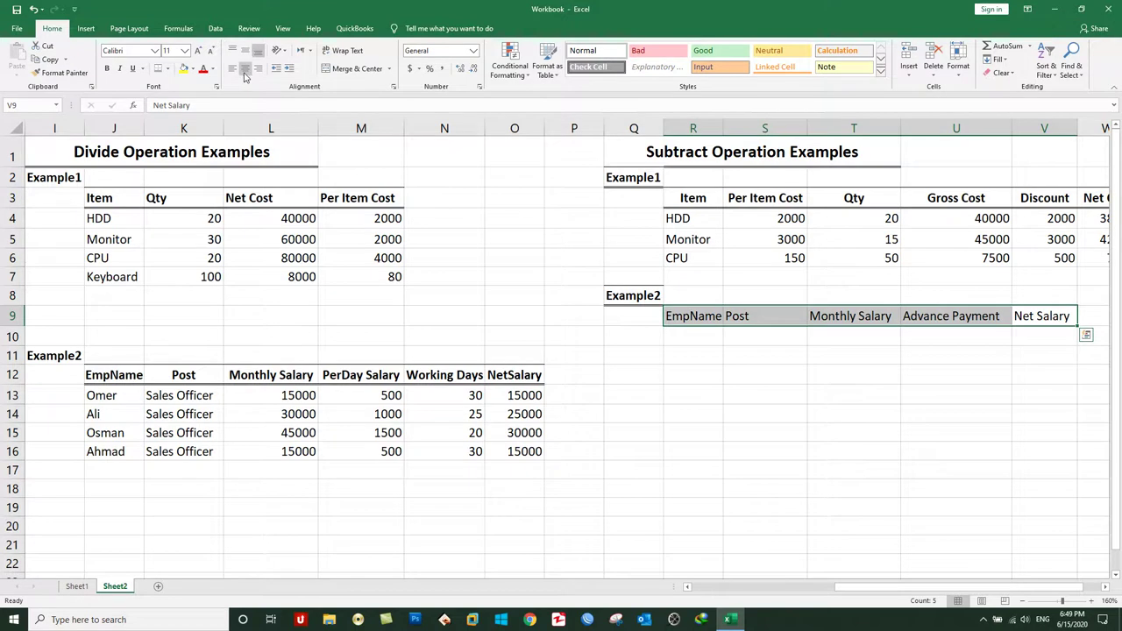
{"action": "left_click", "coordinate": [245, 68]}
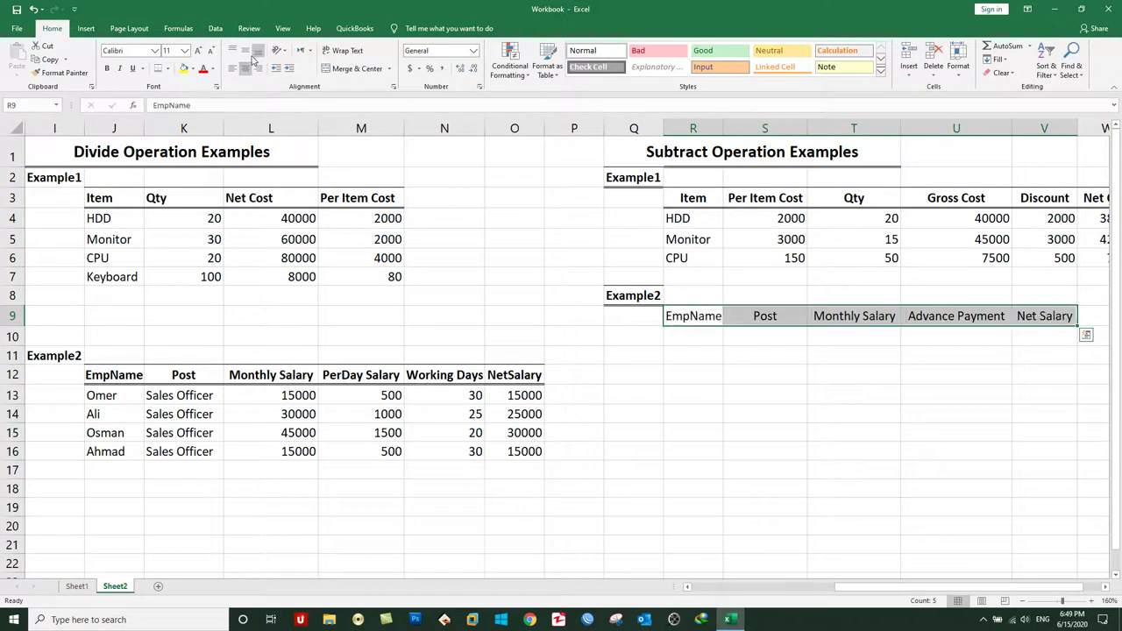
{"action": "left_click", "coordinate": [107, 68]}
{"action": "left_click", "coordinate": [741, 330]}
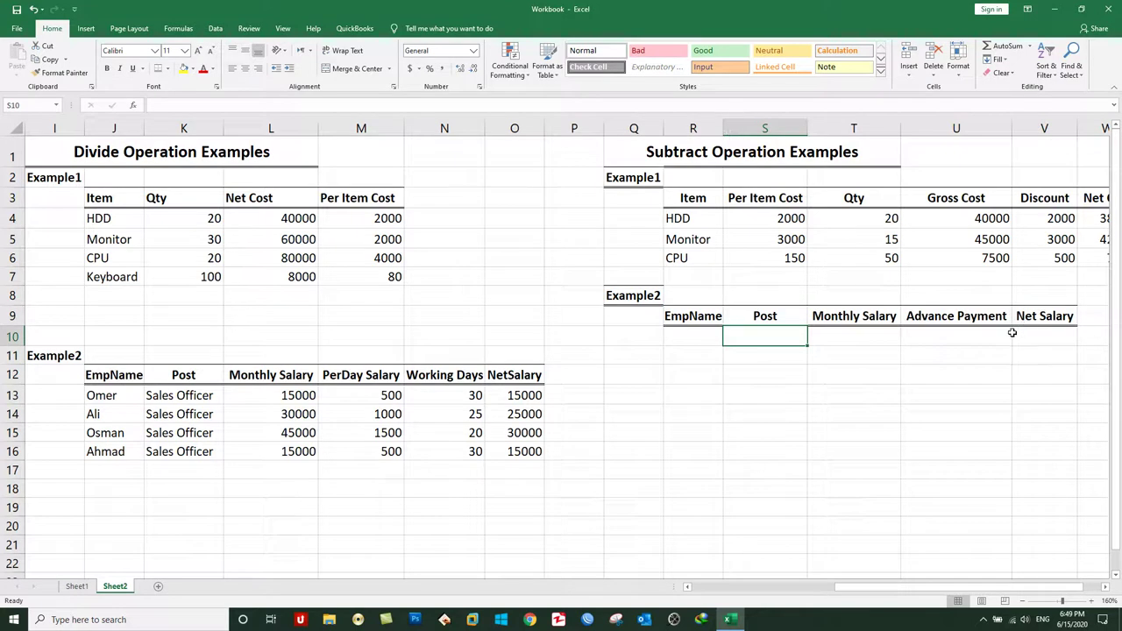
{"action": "left_click", "coordinate": [934, 334]}
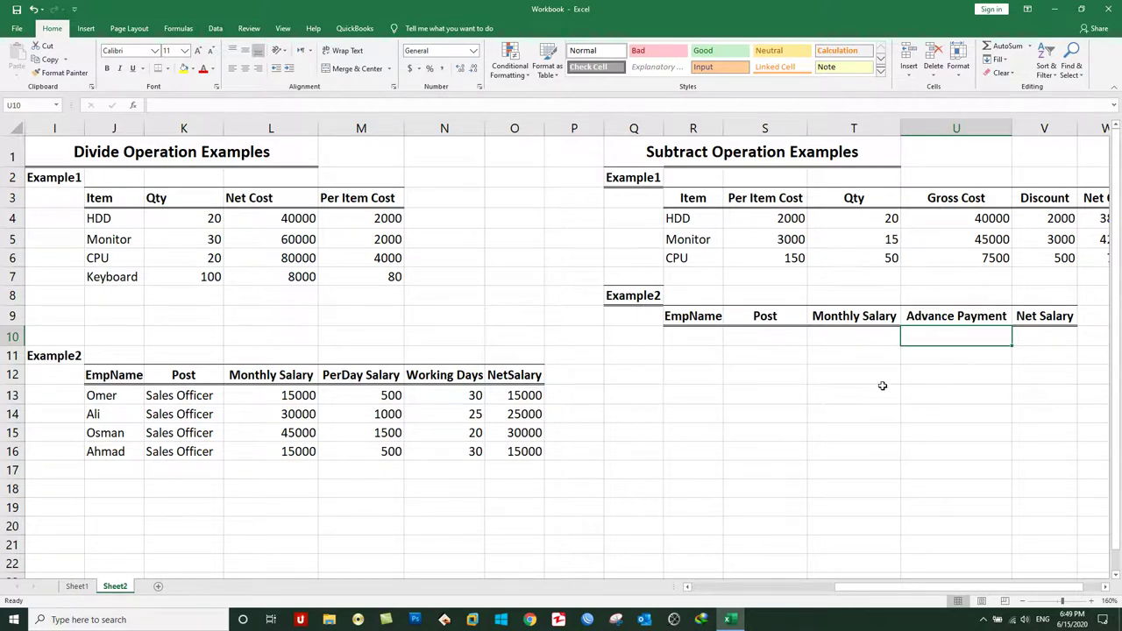
- Enter employee names Ali, Ahmad, jawid and Mansoor in R10:R13 and centre them
{"action": "left_click", "coordinate": [691, 338]}
{"action": "type", "text": "Ali"}
{"action": "key", "text": "Return"}
{"action": "type", "text": "Ahmad"}
{"action": "key", "text": "Return"}
{"action": "type", "text": "jawid"}
{"action": "key", "text": "Return"}
{"action": "type", "text": "Mansoor"}
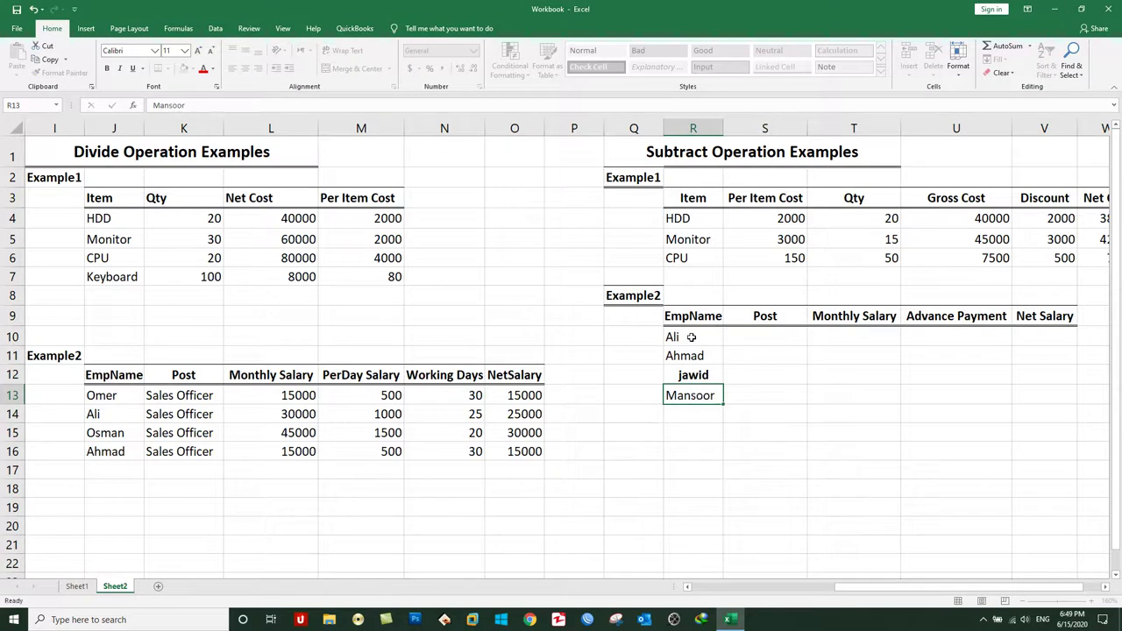
{"action": "key", "text": "Return"}
{"action": "left_click_drag", "start_coordinate": [695, 337], "coordinate": [695, 396]}
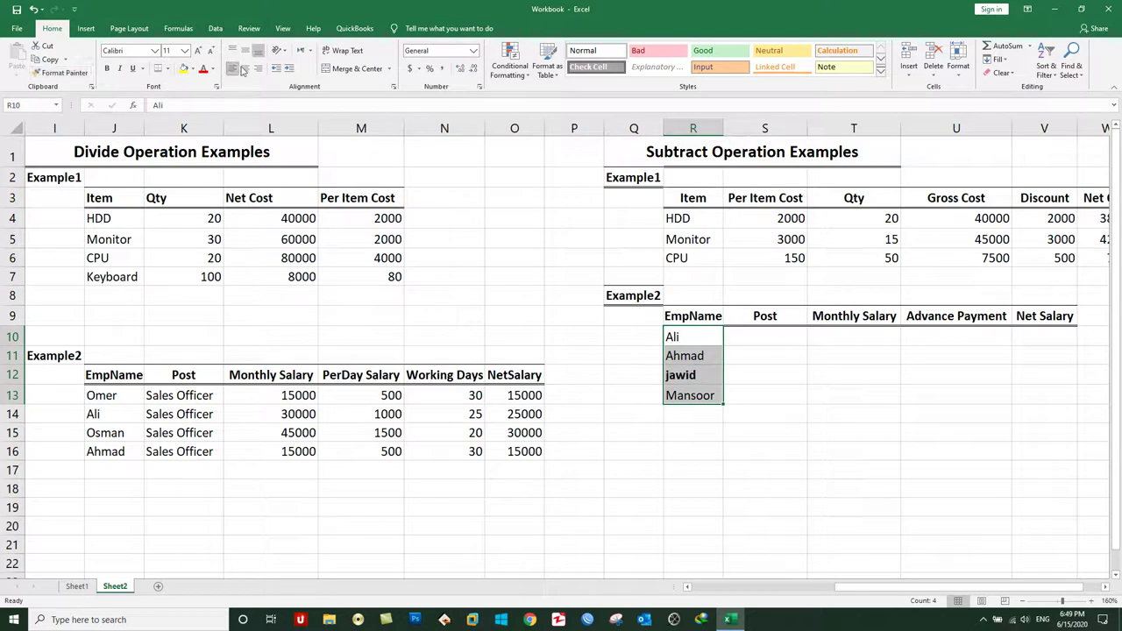
{"action": "left_click", "coordinate": [245, 67]}
{"action": "left_click", "coordinate": [693, 371]}
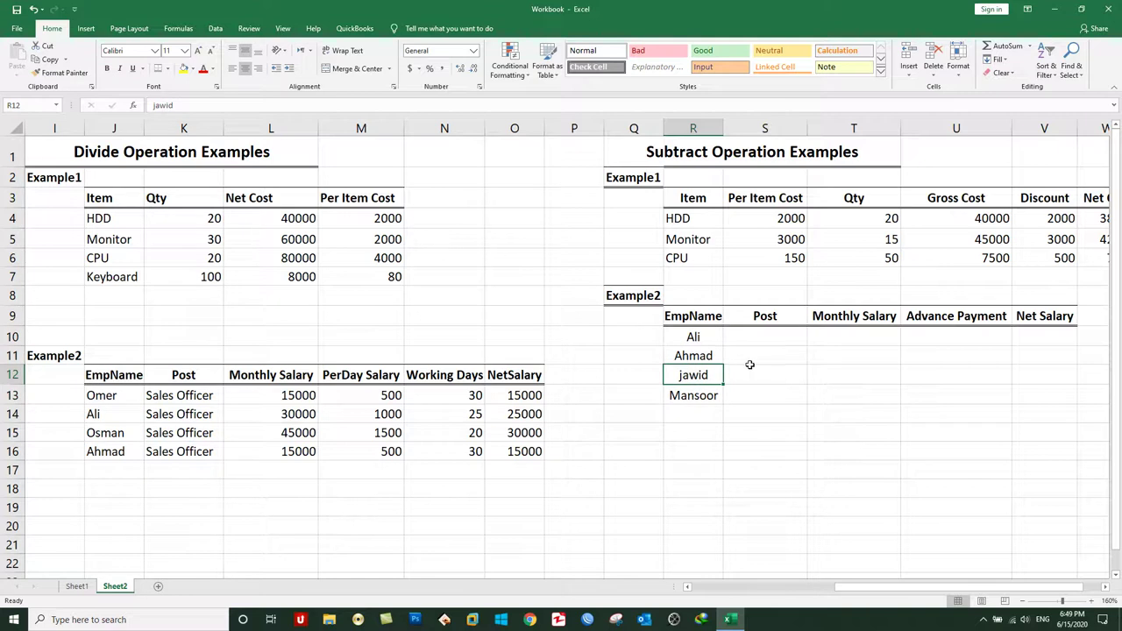
- Fill Doctor into all four Post cells S10:S13 at once
{"action": "left_click_drag", "start_coordinate": [752, 335], "coordinate": [758, 390]}
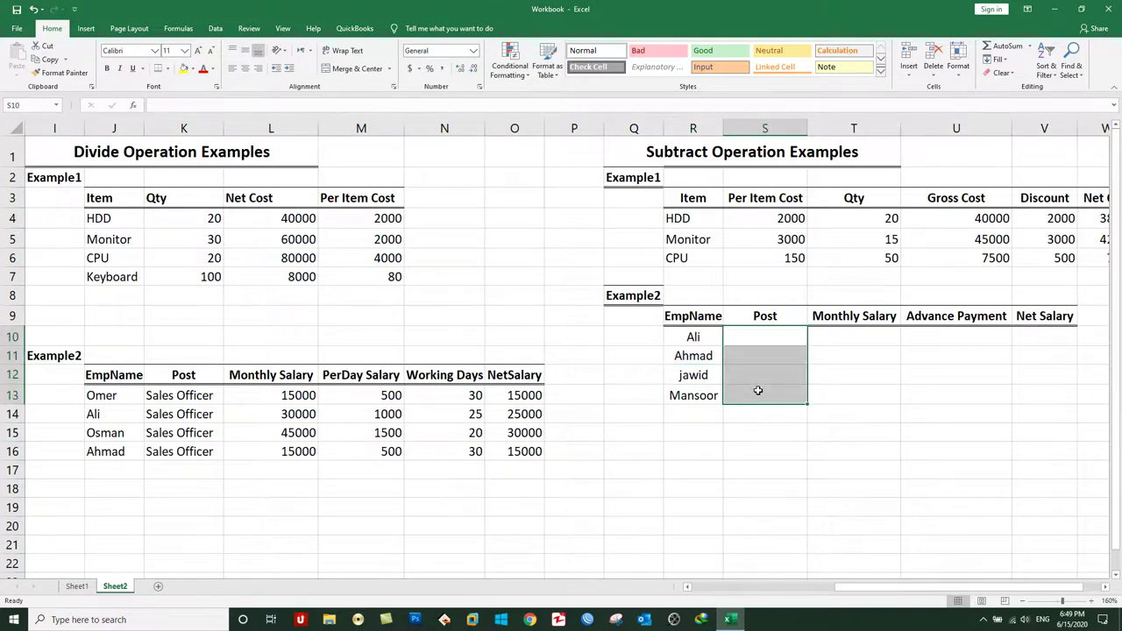
{"action": "type", "text": "Doctor"}
{"action": "key", "text": "ctrl+Return"}
- Enter monthly salaries 20000, 15000, 30000 and 45000 in T10:T13
{"action": "left_click", "coordinate": [854, 338]}
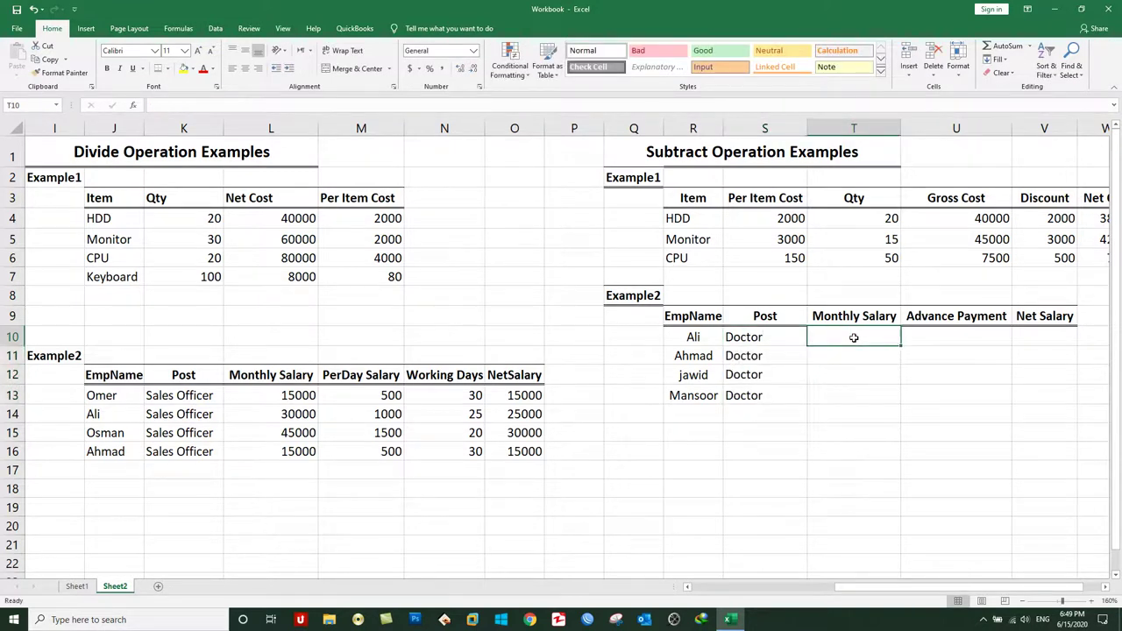
{"action": "type", "text": "20000"}
{"action": "key", "text": "Return"}
{"action": "type", "text": "15000"}
{"action": "key", "text": "Return"}
{"action": "type", "text": "30000"}
{"action": "key", "text": "Return"}
{"action": "type", "text": "45000"}
{"action": "key", "text": "Return"}
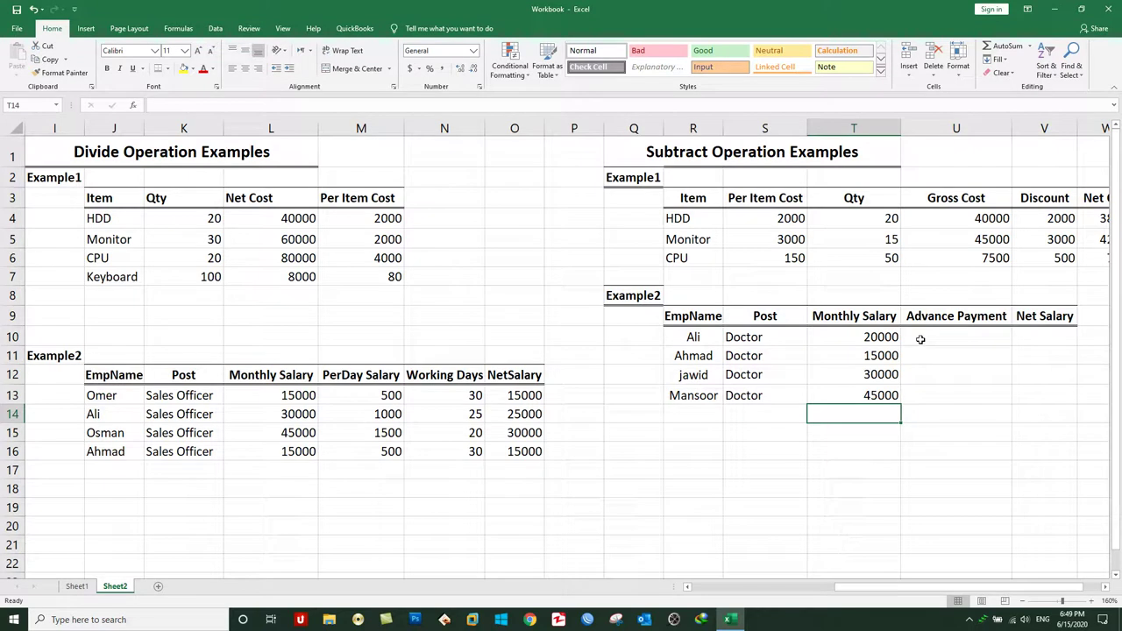
- Enter Advance Payment values 0, 5000, 5000 and 10000 in U10:U13
{"action": "left_click", "coordinate": [920, 341]}
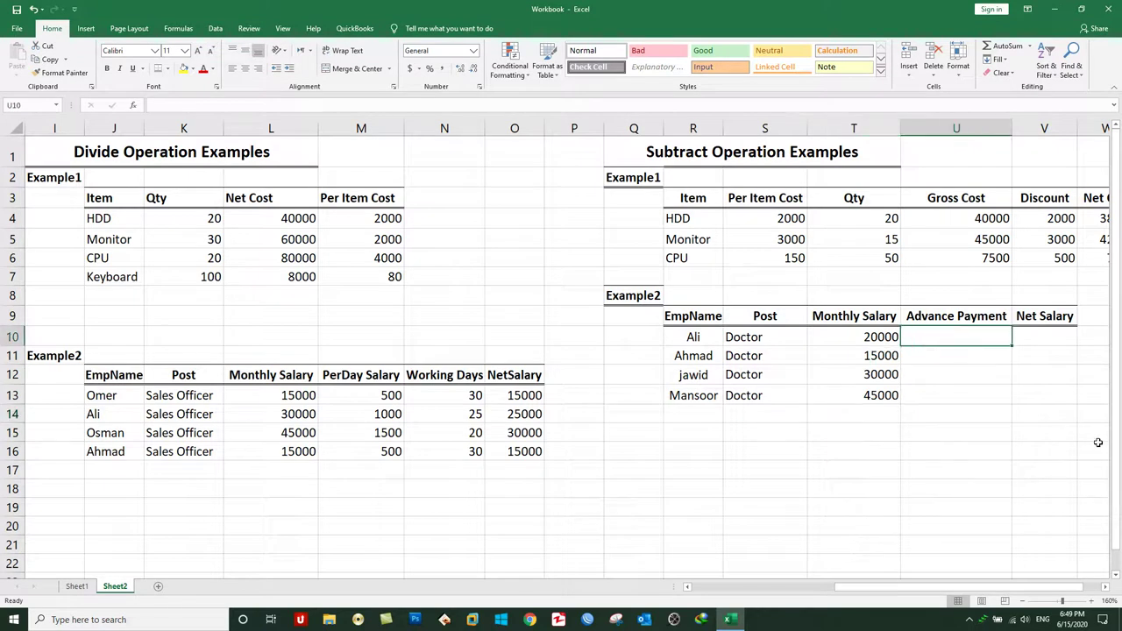
{"action": "type", "text": "0"}
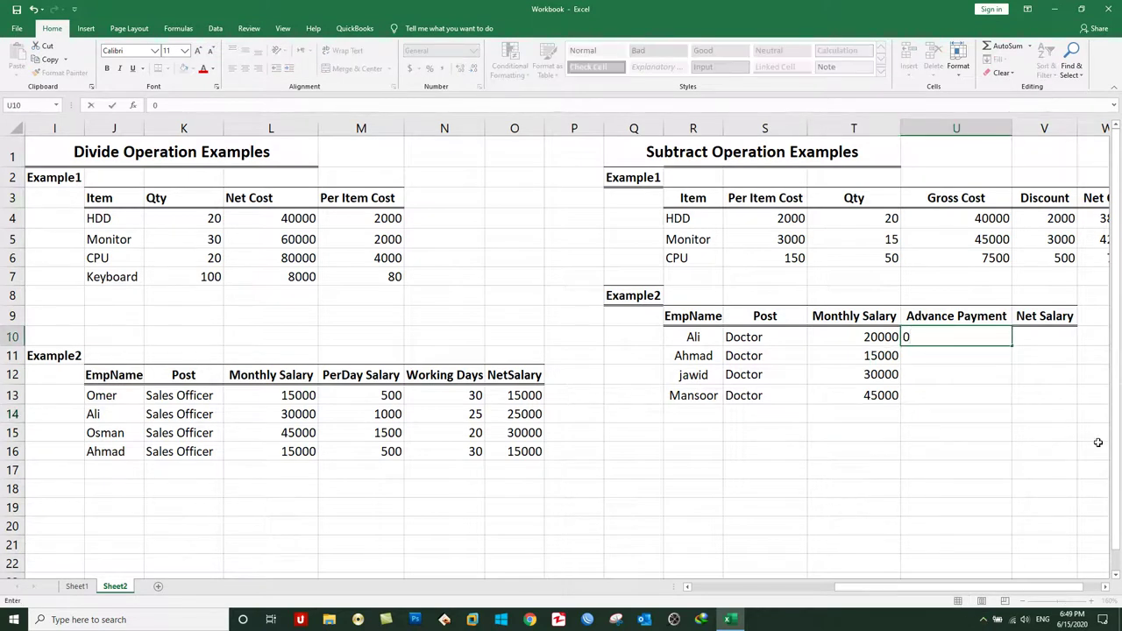
{"action": "key", "text": "Return"}
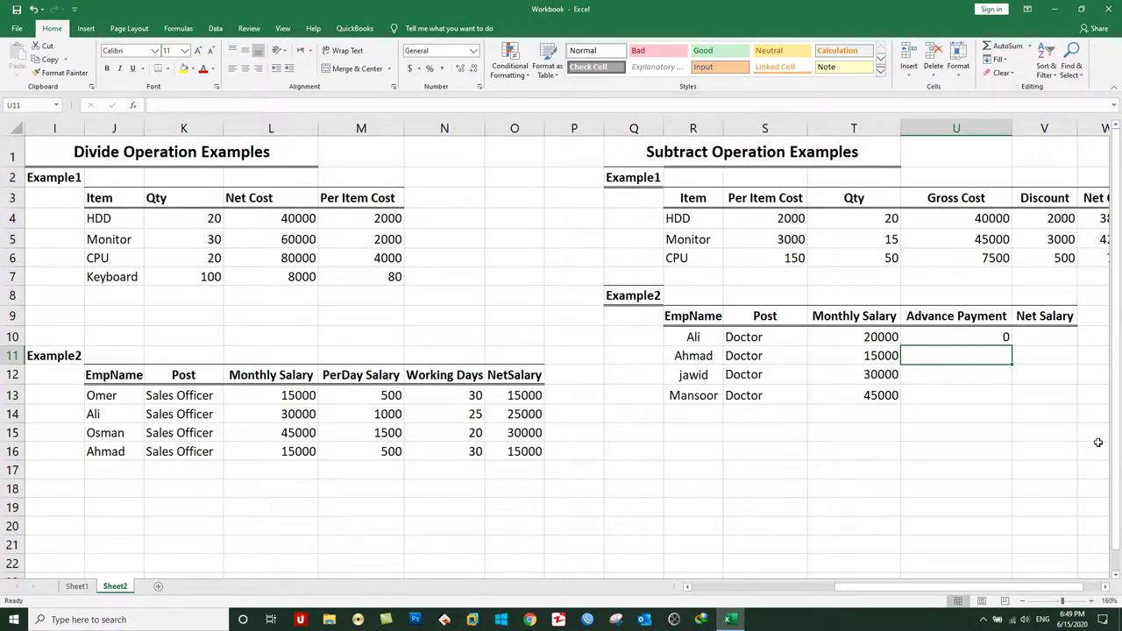
{"action": "type", "text": "5000"}
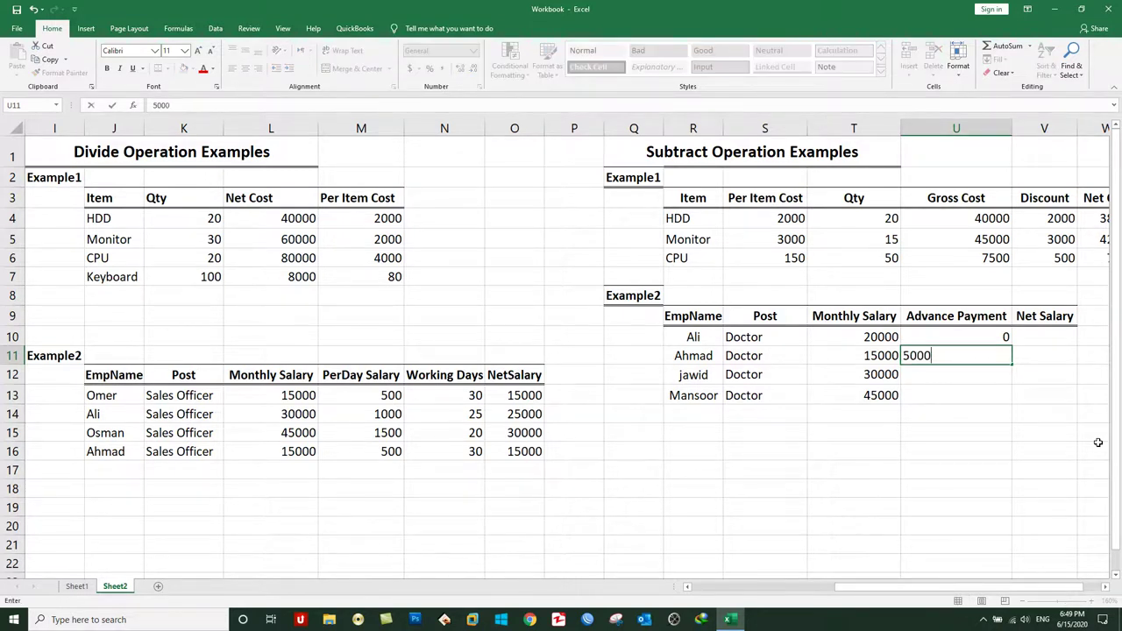
{"action": "key", "text": "Return"}
{"action": "type", "text": "5000"}
{"action": "key", "text": "Return"}
{"action": "type", "text": "1000"}
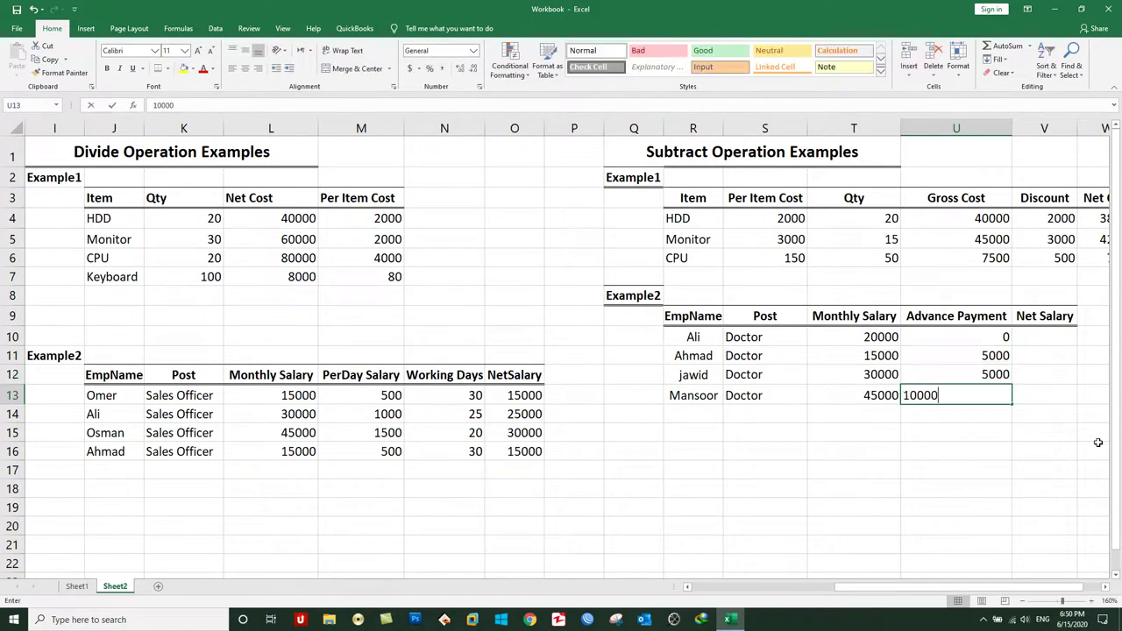
{"action": "type", "text": "0"}
{"action": "key", "text": "Tab"}
{"action": "key", "text": "Up"}
{"action": "key", "text": "Up"}
{"action": "key", "text": "Up"}
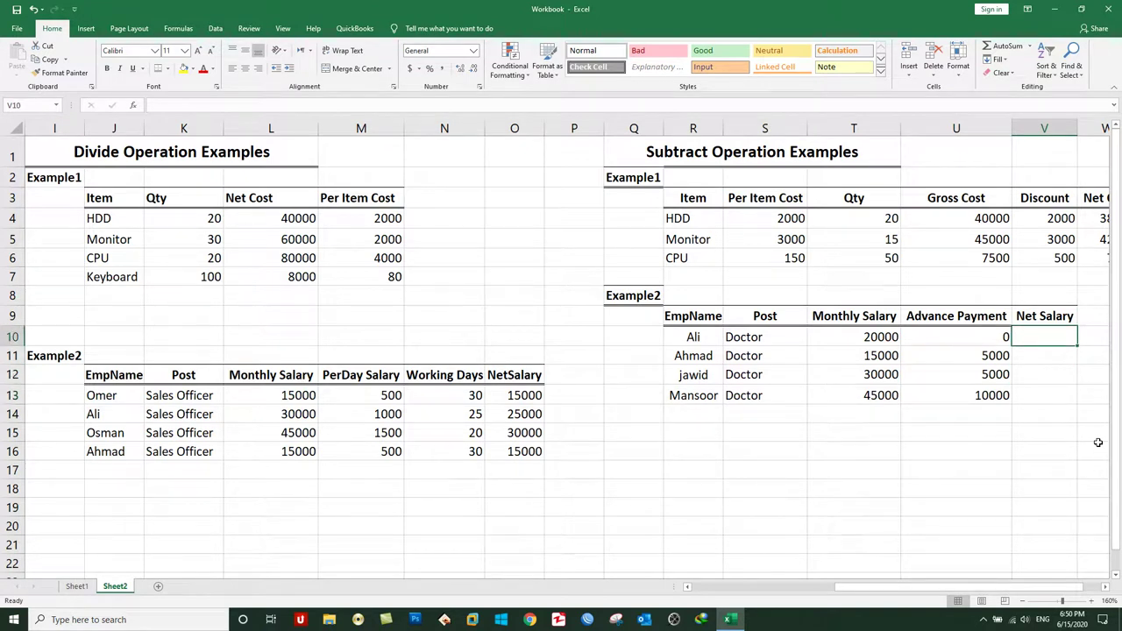
- Overwrite the Net Salary header in V9 with Balance, then select V10
{"action": "key", "text": "Up"}
{"action": "type", "text": "Balance"}
{"action": "key", "text": "Return"}
{"action": "left_click", "coordinate": [882, 339]}
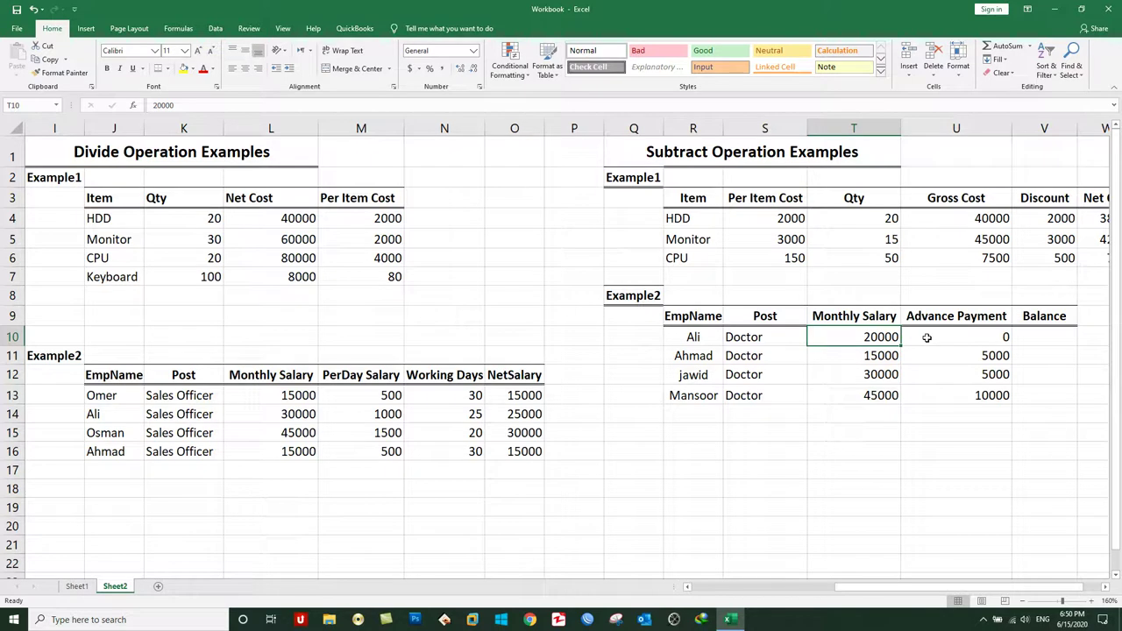
{"action": "left_click", "coordinate": [1047, 337]}
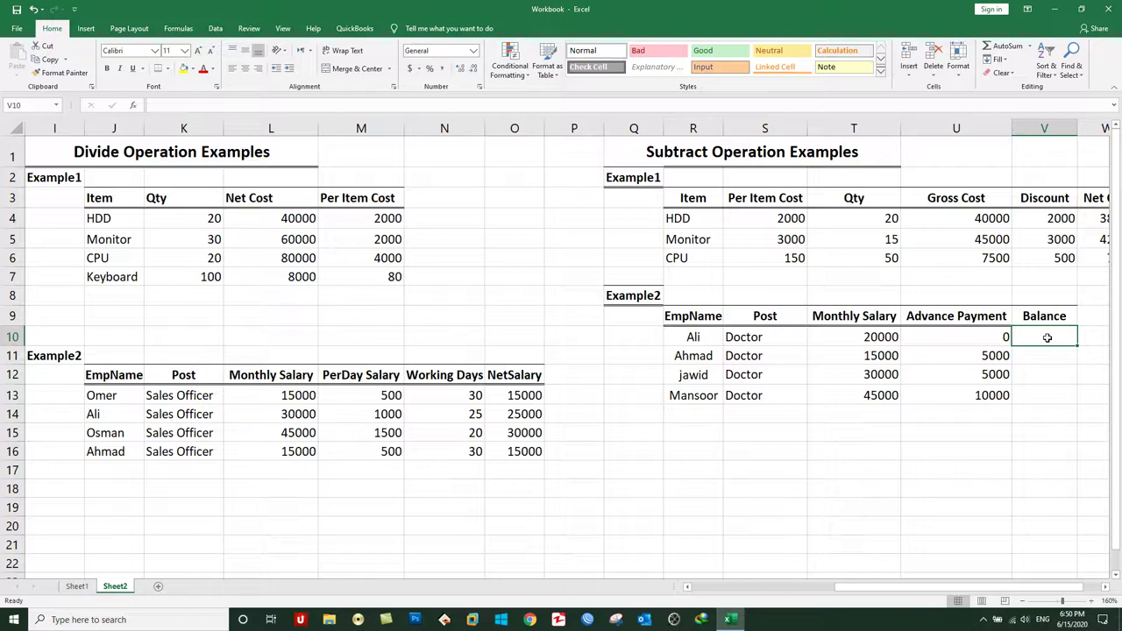
- Enter =T10-U10 in V10 so the first Balance shows 20000, then review the cells
{"action": "type", "text": "="}
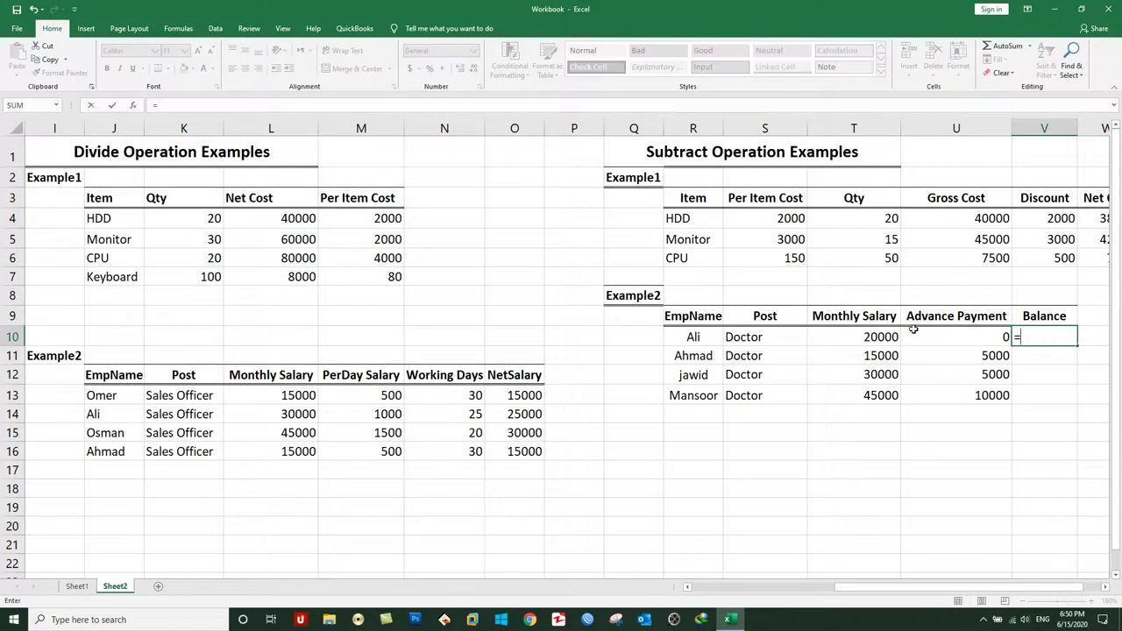
{"action": "left_click", "coordinate": [875, 337]}
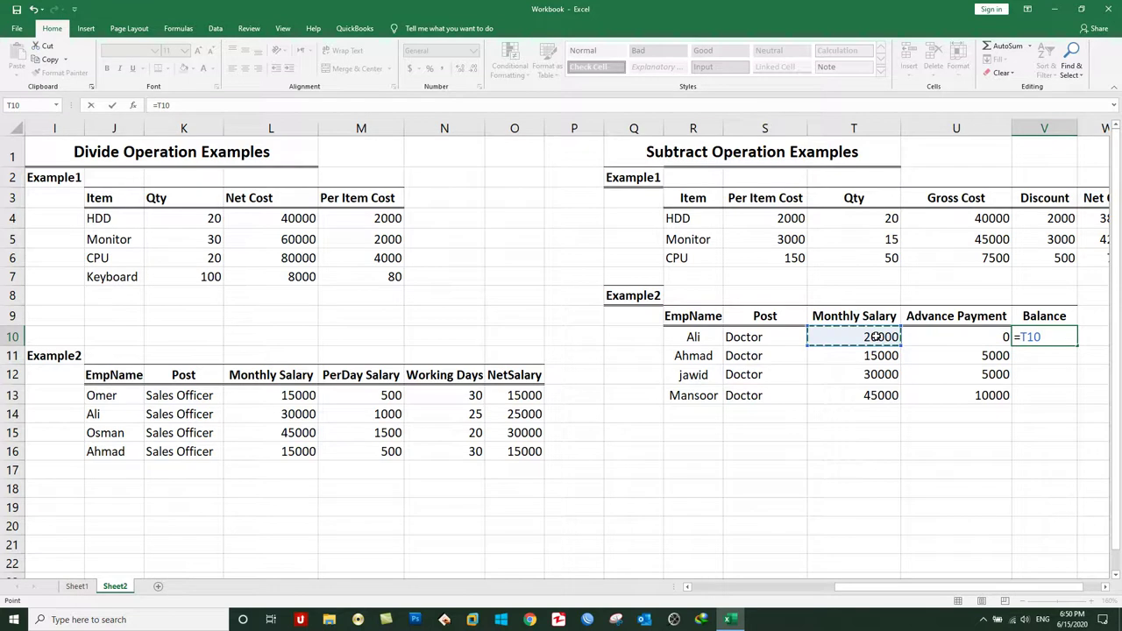
{"action": "type", "text": "-"}
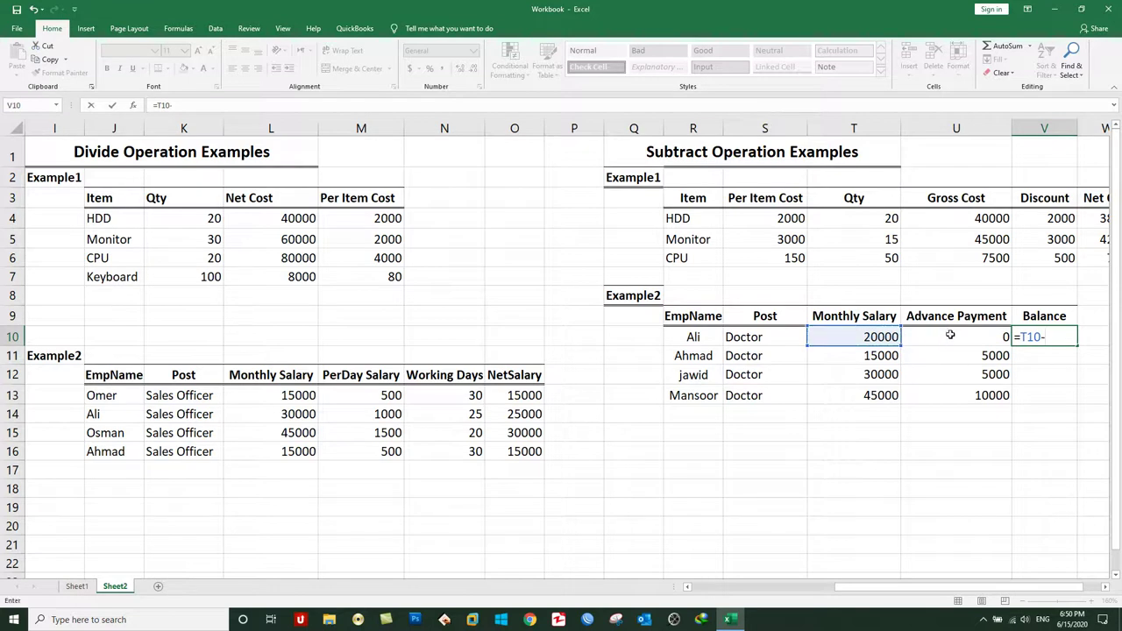
{"action": "left_click", "coordinate": [950, 336]}
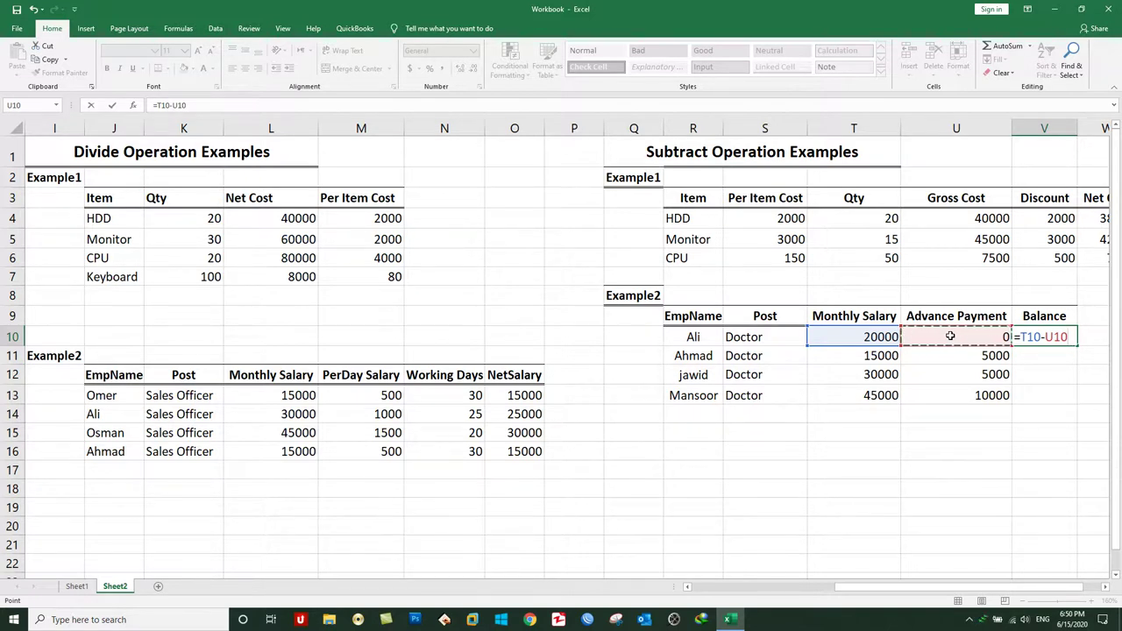
{"action": "key", "text": "Return"}
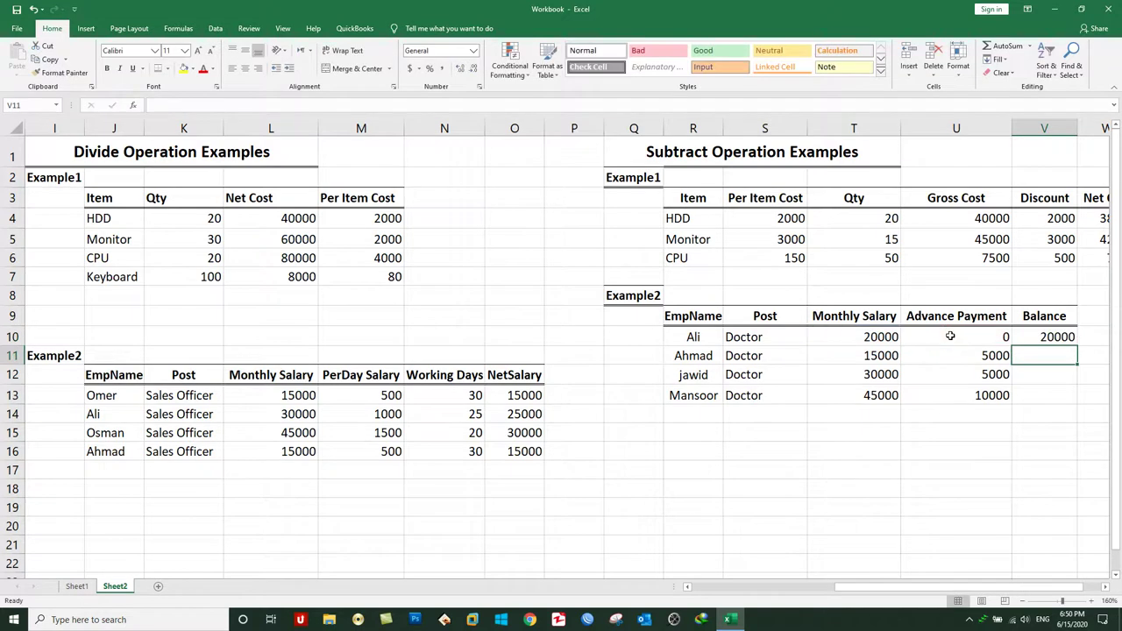
{"action": "left_click", "coordinate": [880, 338]}
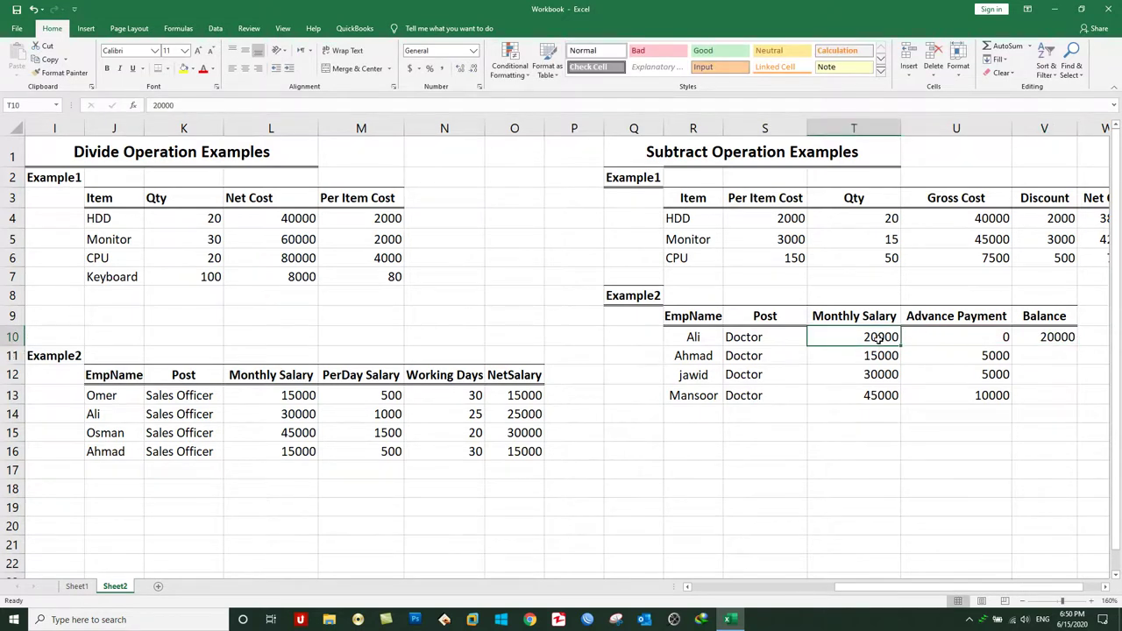
{"action": "left_click", "coordinate": [945, 338]}
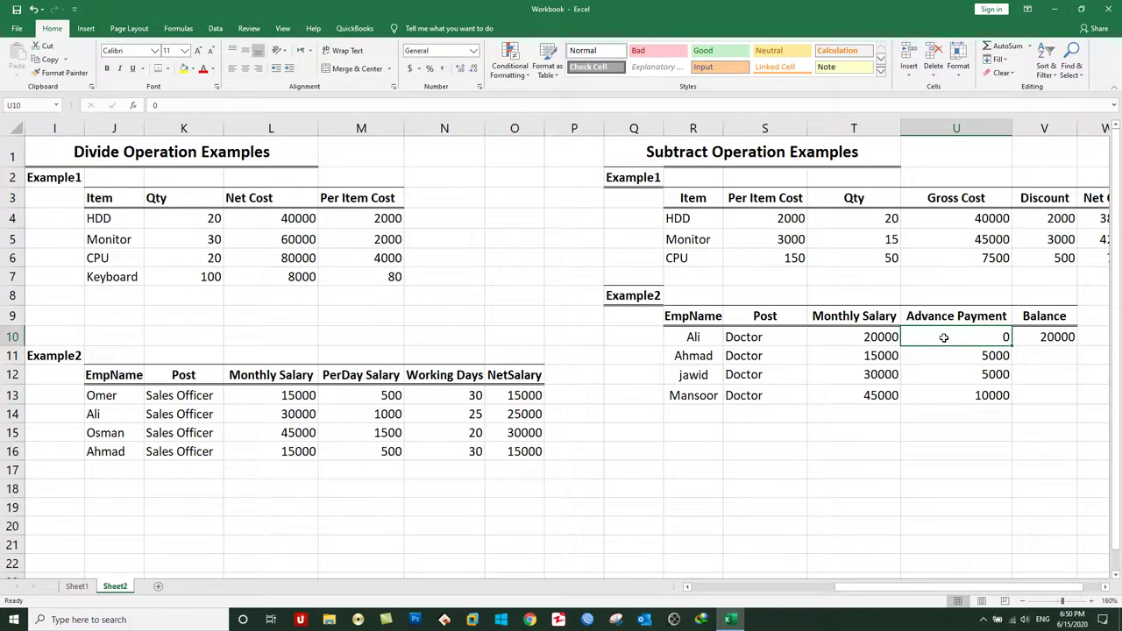
{"action": "left_click", "coordinate": [1056, 340]}
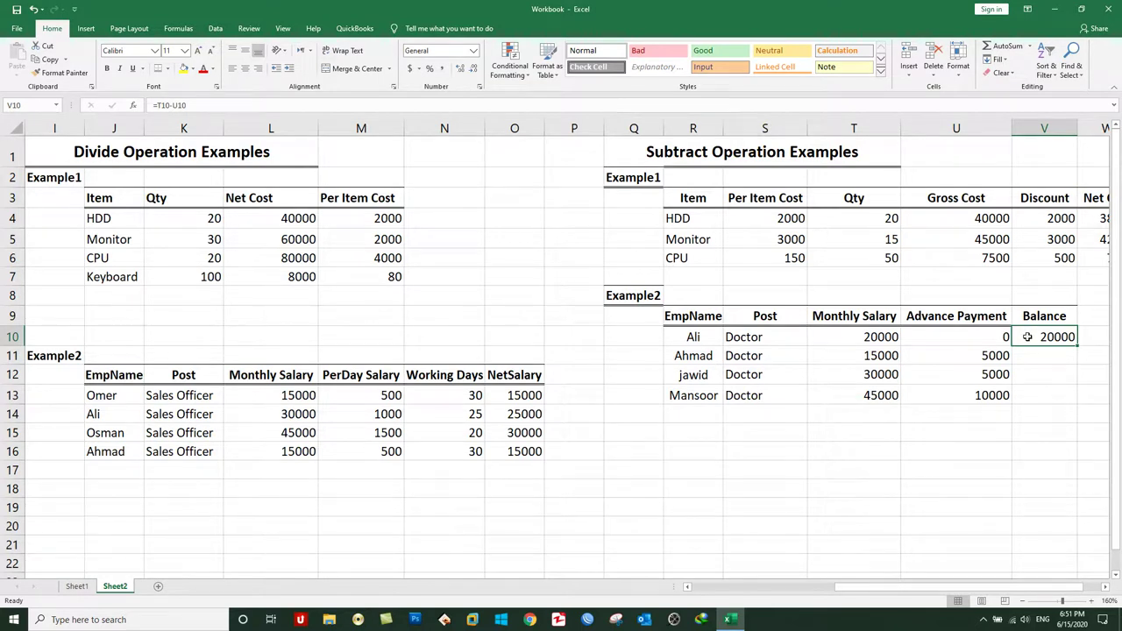
- Fill the Balance formula down V10:V13 with Ctrl+D and verify rows 12 and 13
{"action": "left_click_drag", "start_coordinate": [1028, 337], "coordinate": [1028, 395]}
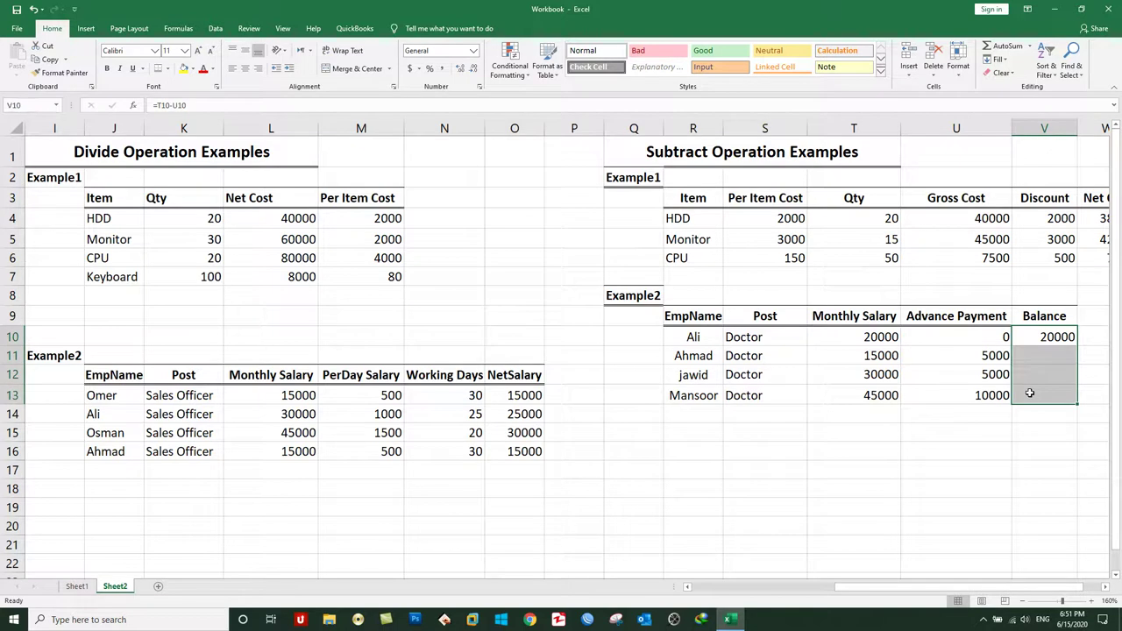
{"action": "key", "text": "ctrl+d"}
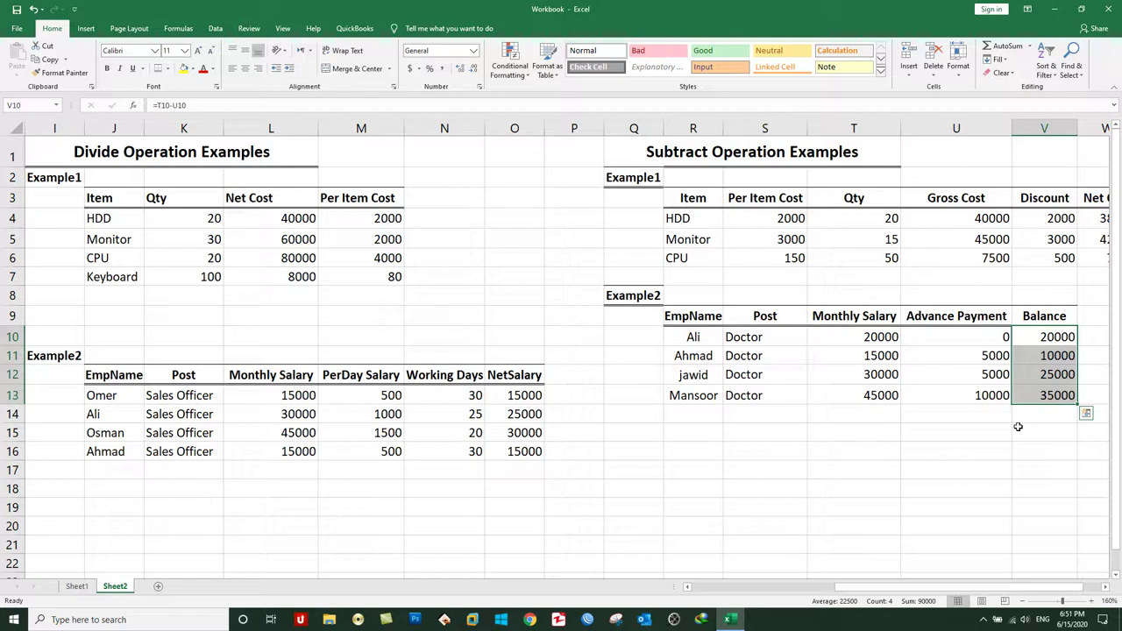
{"action": "left_click", "coordinate": [880, 397]}
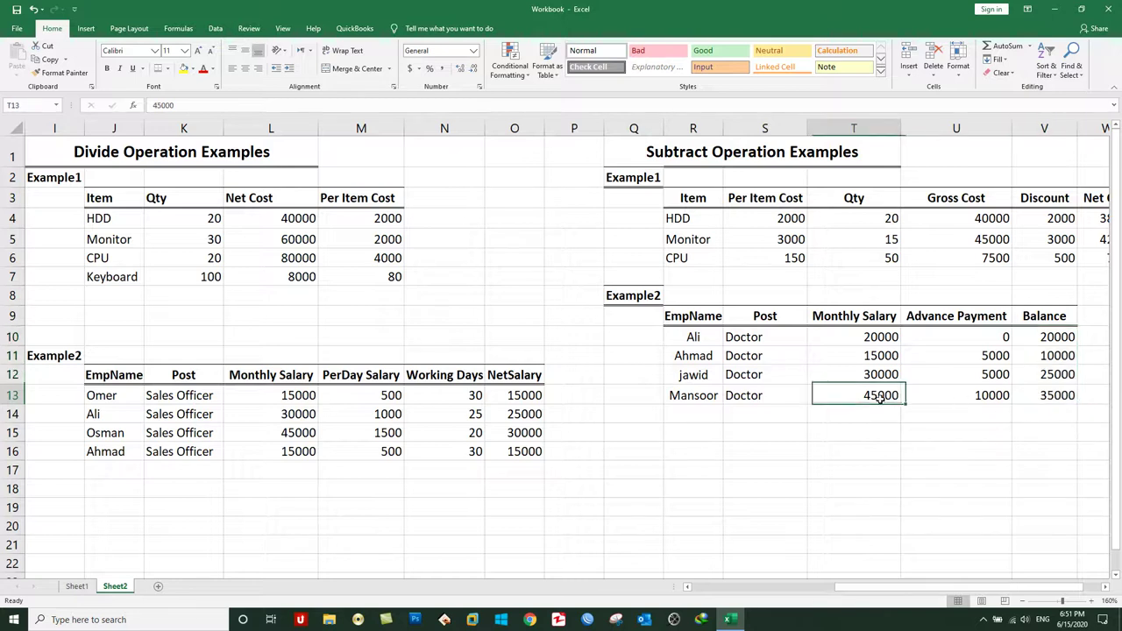
{"action": "left_click", "coordinate": [947, 398]}
{"action": "left_click", "coordinate": [1045, 396]}
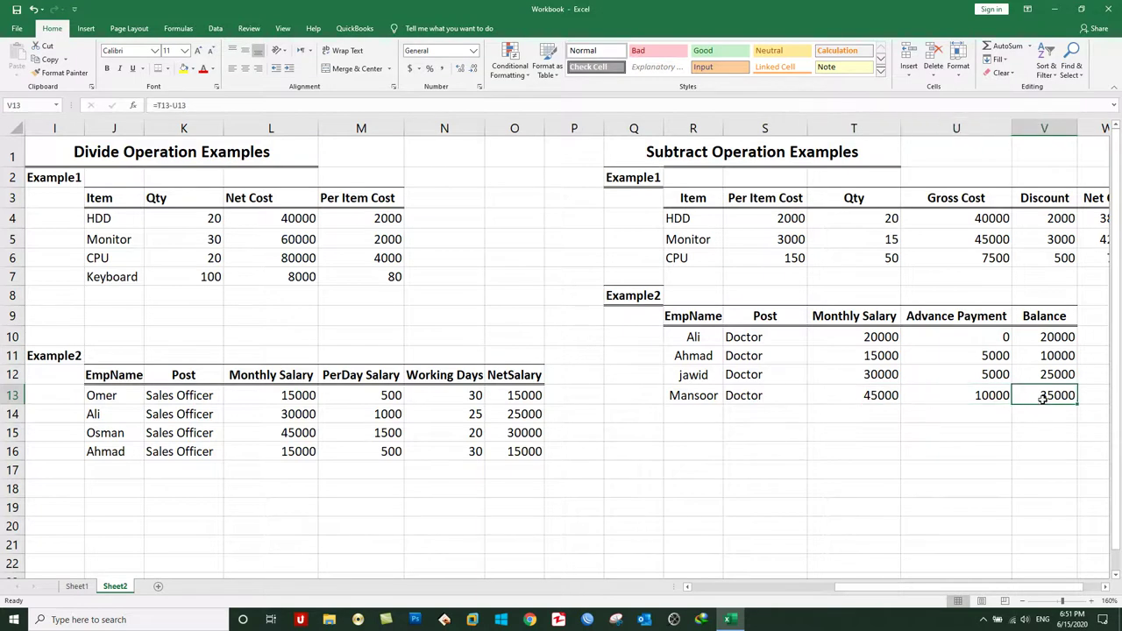
{"action": "left_click", "coordinate": [882, 379]}
{"action": "left_click", "coordinate": [946, 371]}
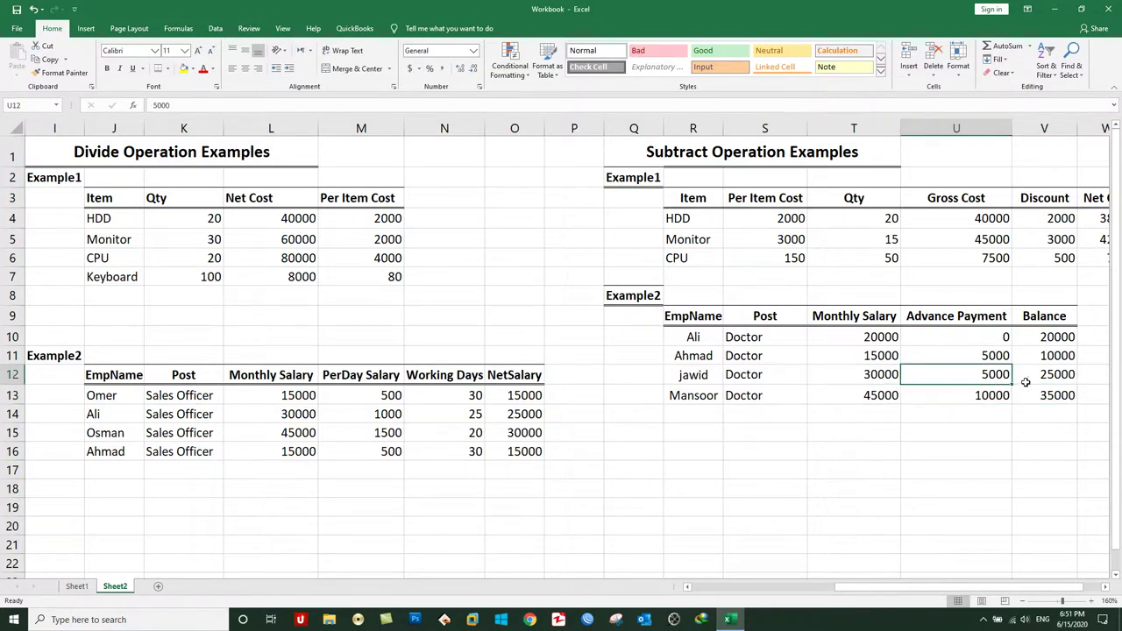
{"action": "left_click", "coordinate": [1038, 384]}
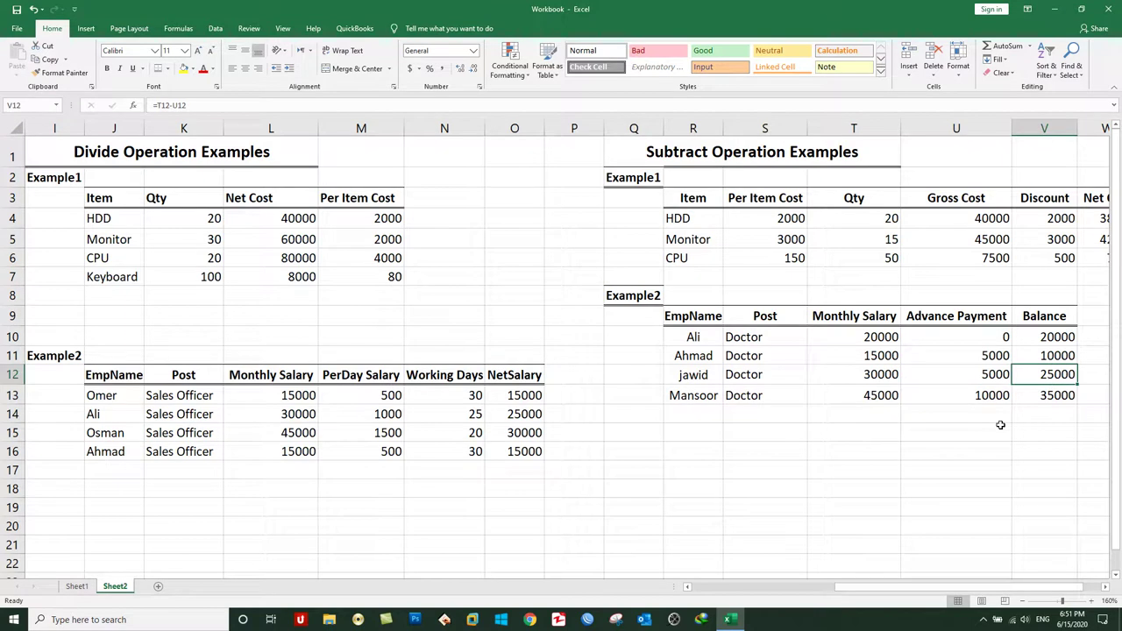
- Type the label Example3 in cell Q15
{"action": "left_click", "coordinate": [634, 433]}
{"action": "type", "text": "Example3"}
{"action": "key", "text": "ctrl+Return"}
- Bold the Example3 label in Q15 and select R16 for the headers
{"action": "key", "text": "Home"}
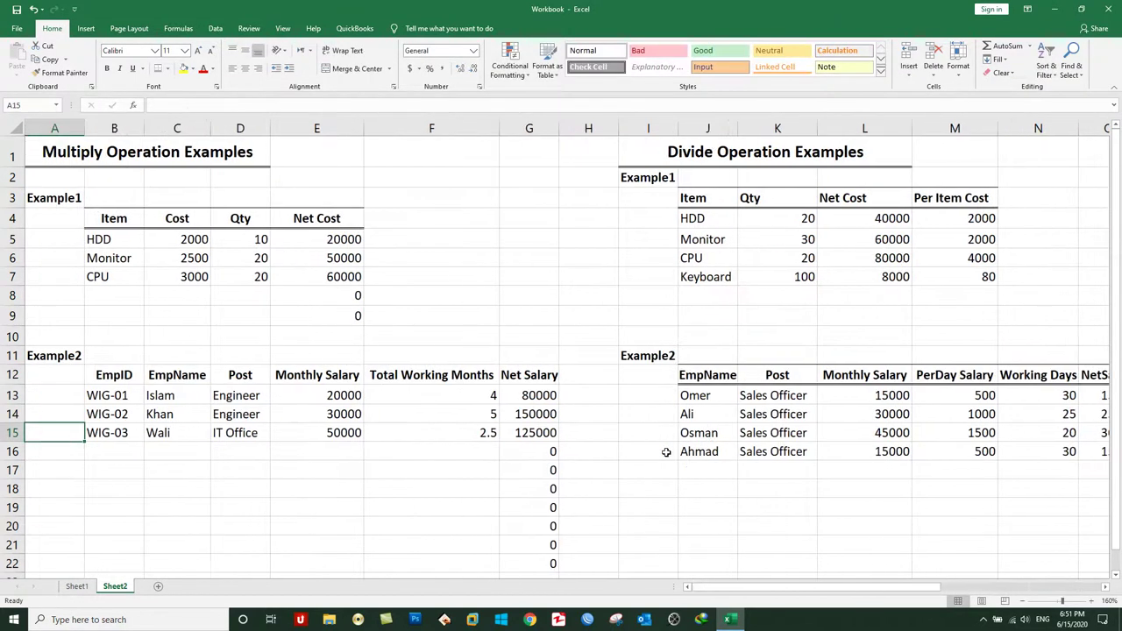
{"action": "left_click_drag", "start_coordinate": [888, 593], "coordinate": [920, 518]}
{"action": "left_click", "coordinate": [719, 434]}
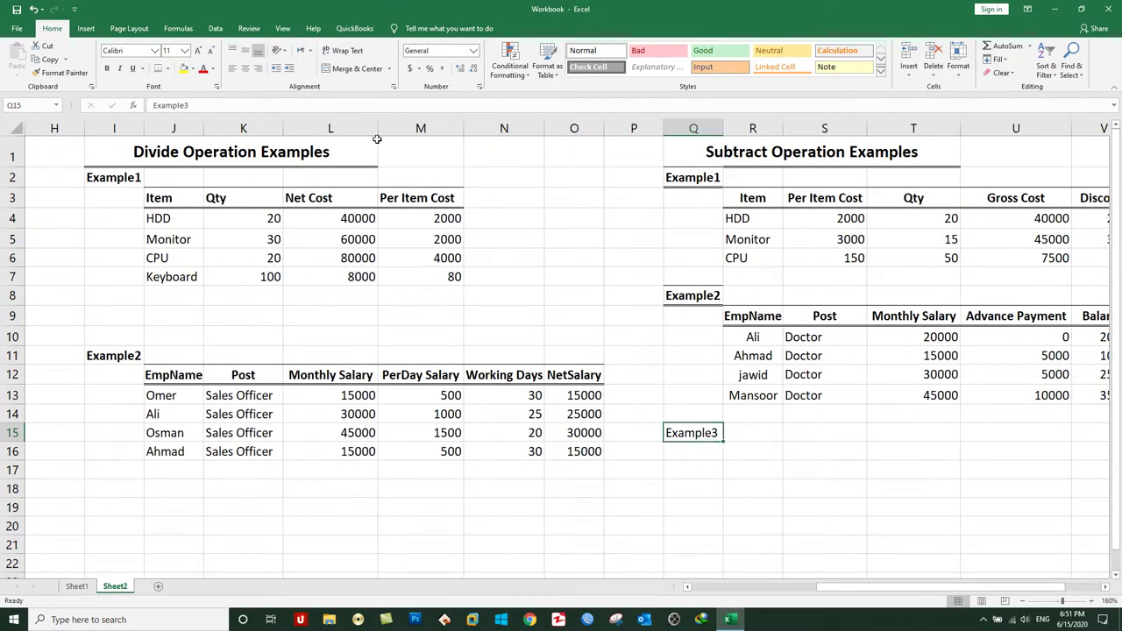
{"action": "left_click", "coordinate": [107, 69]}
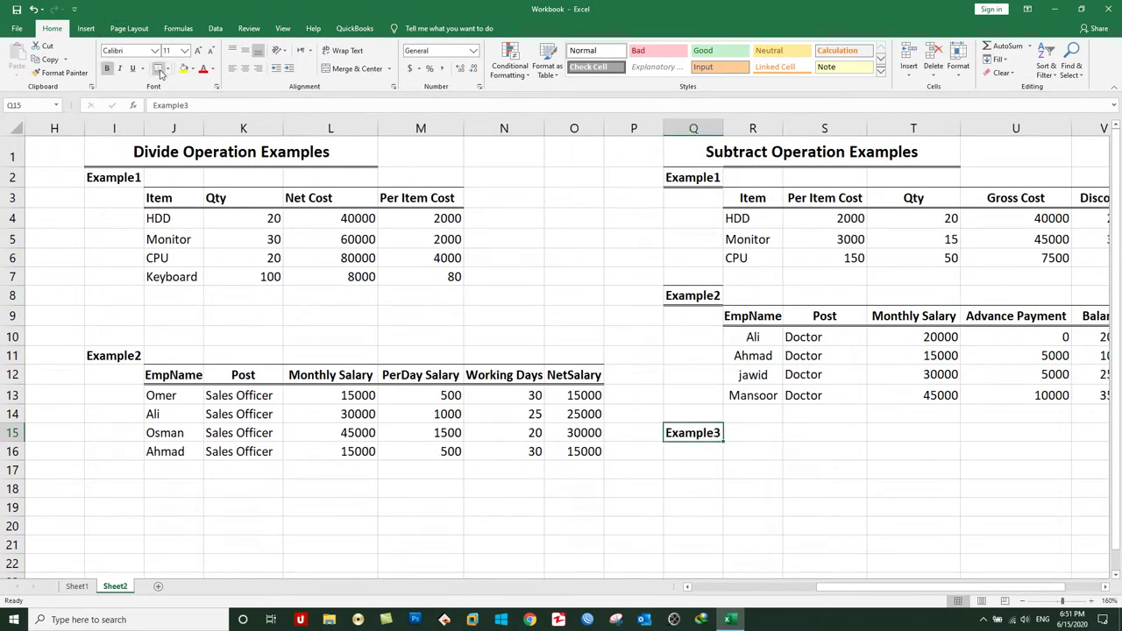
{"action": "left_click", "coordinate": [751, 454]}
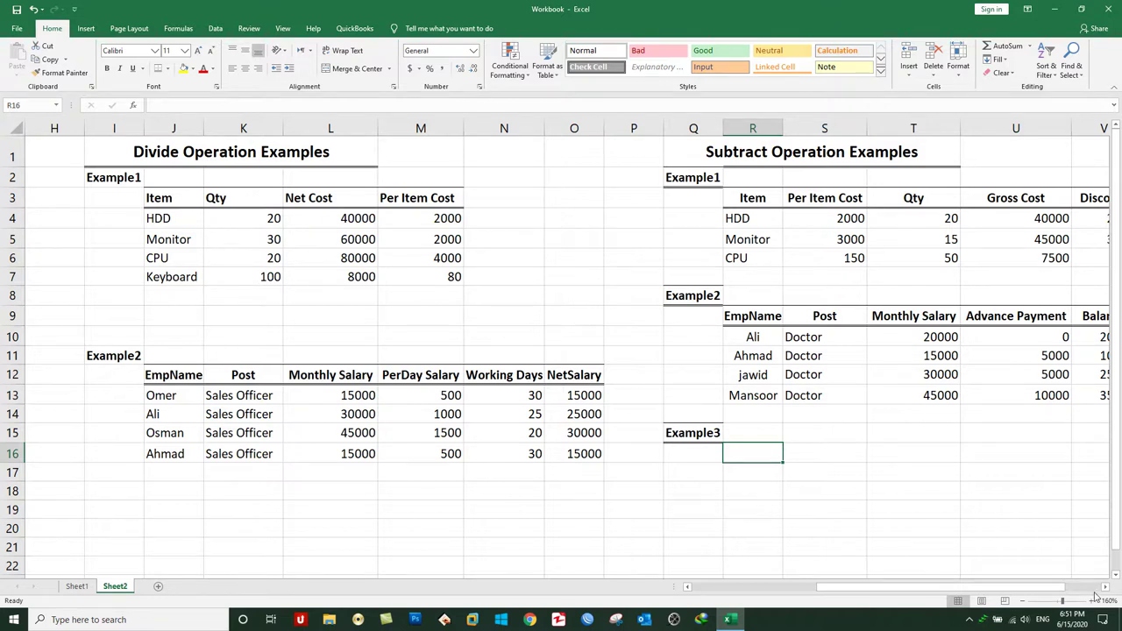
{"action": "left_click", "coordinate": [1107, 588]}
{"action": "left_click", "coordinate": [1106, 588]}
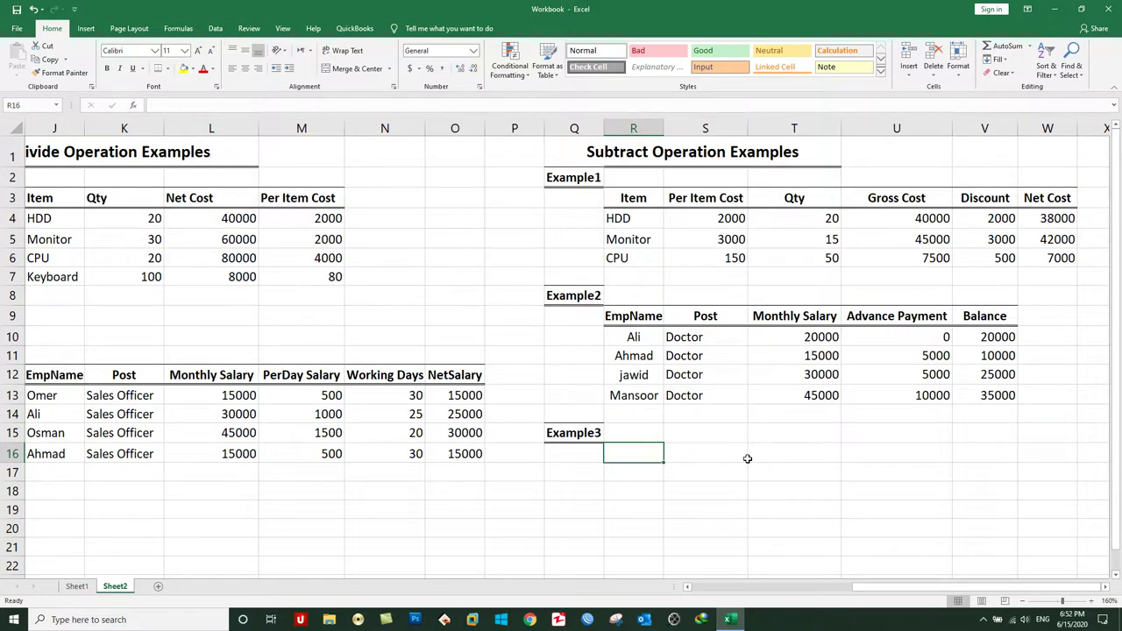
- Type headers EmpName, Post, Department and Total Working Days across R16:U16
{"action": "type", "text": "EmpName"}
{"action": "key", "text": "Tab"}
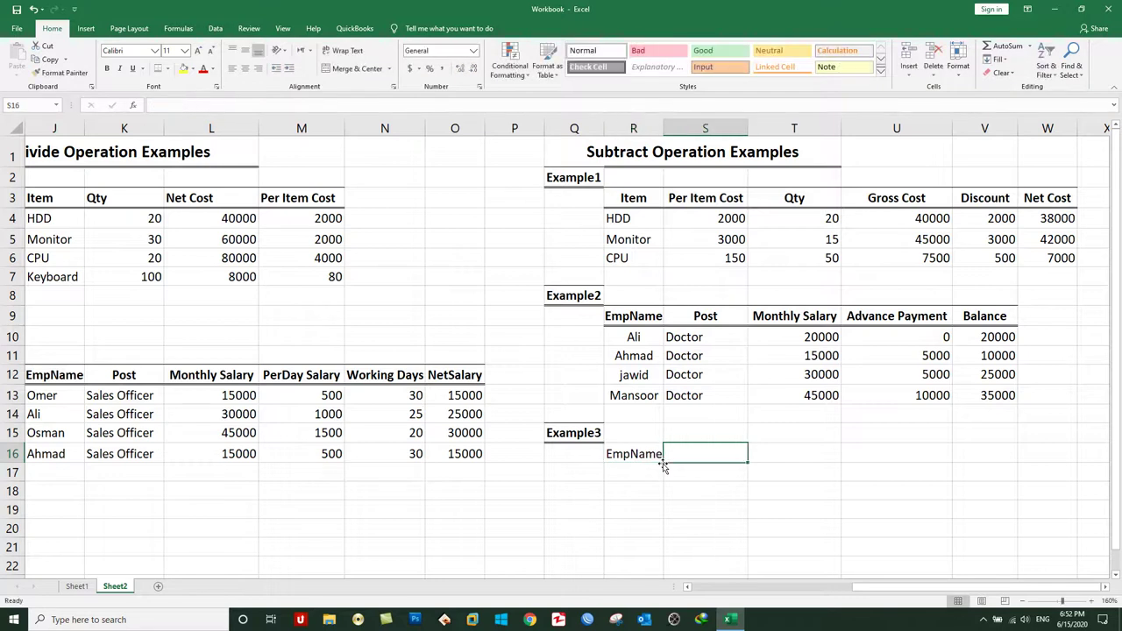
{"action": "type", "text": "Post"}
{"action": "key", "text": "Tab"}
{"action": "type", "text": "Depm"}
{"action": "key", "text": "BackSpace"}
{"action": "type", "text": "artment"}
{"action": "key", "text": "Tab"}
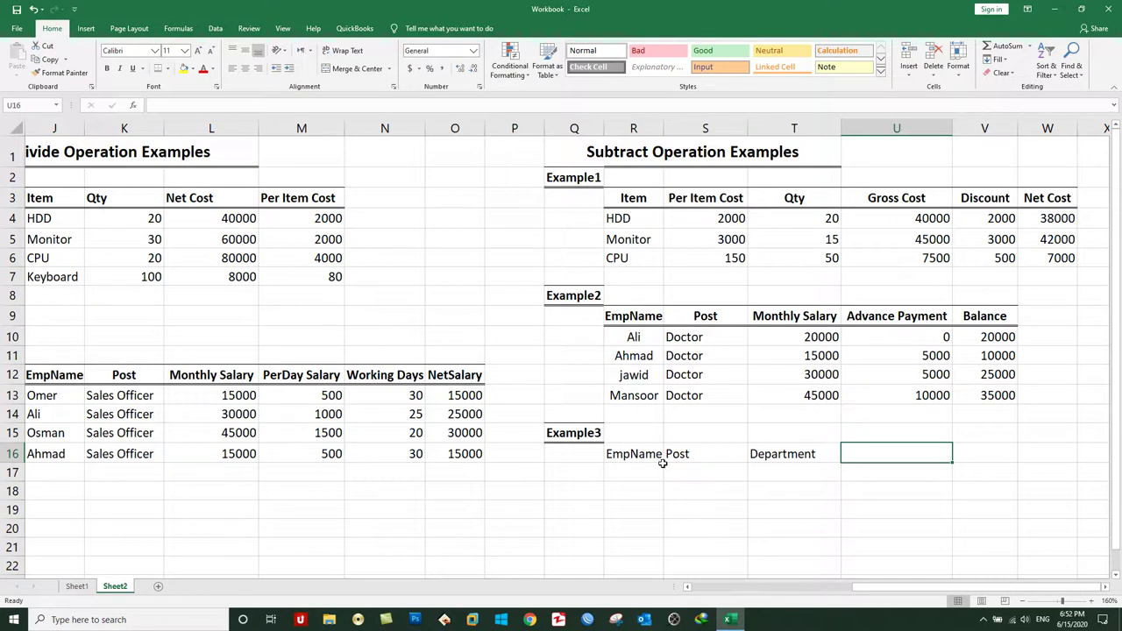
{"action": "type", "text": "Total Working Days"}
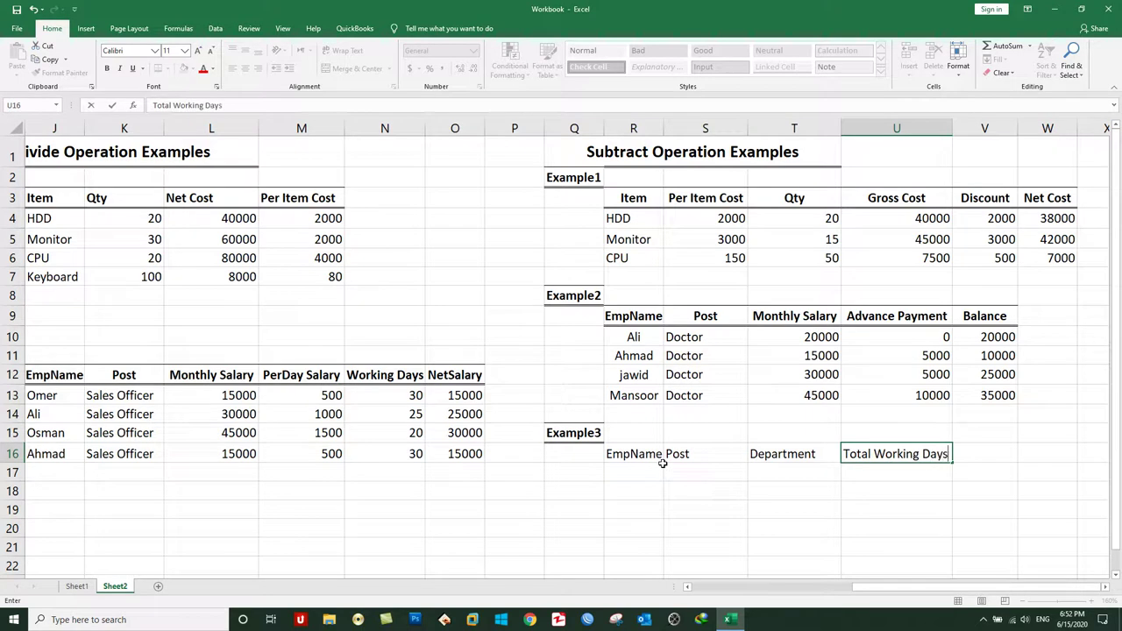
{"action": "left_click", "coordinate": [662, 472]}
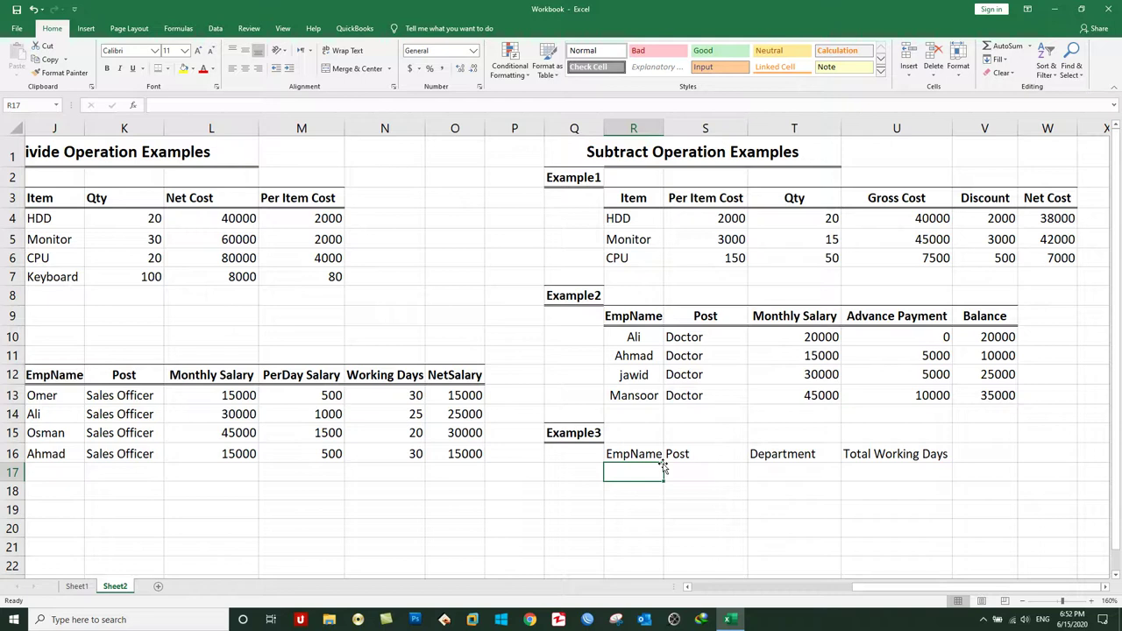
- Add the headers Total Present Days and Total Ob Days in V16 and W16
{"action": "key", "text": "Up"}
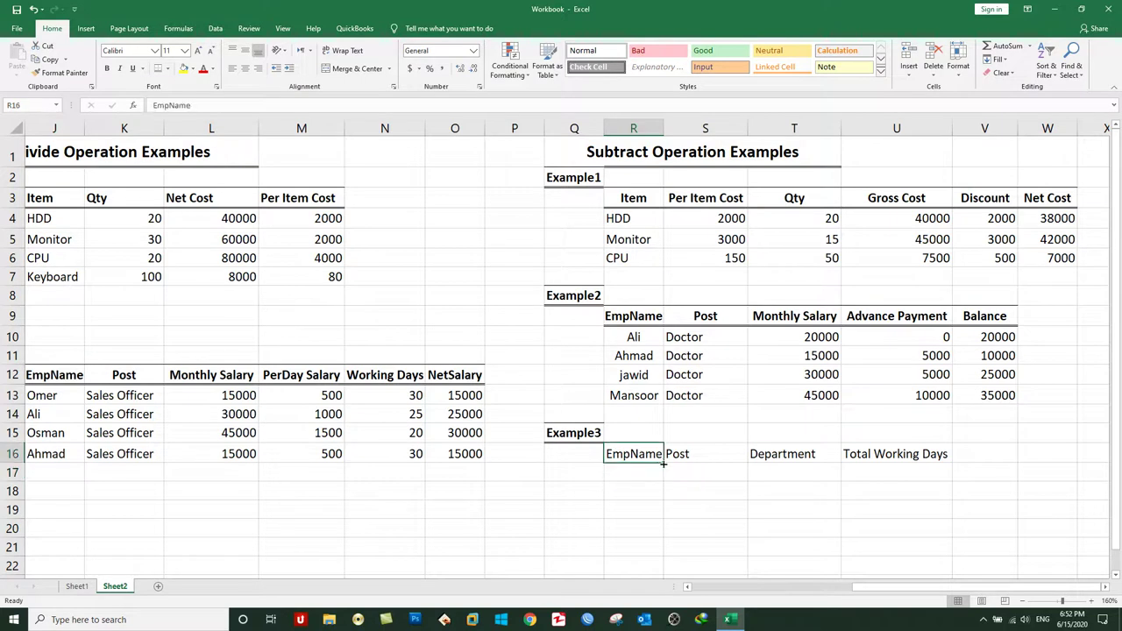
{"action": "key", "text": "Right"}
{"action": "key", "text": "Right"}
{"action": "key", "text": "Right"}
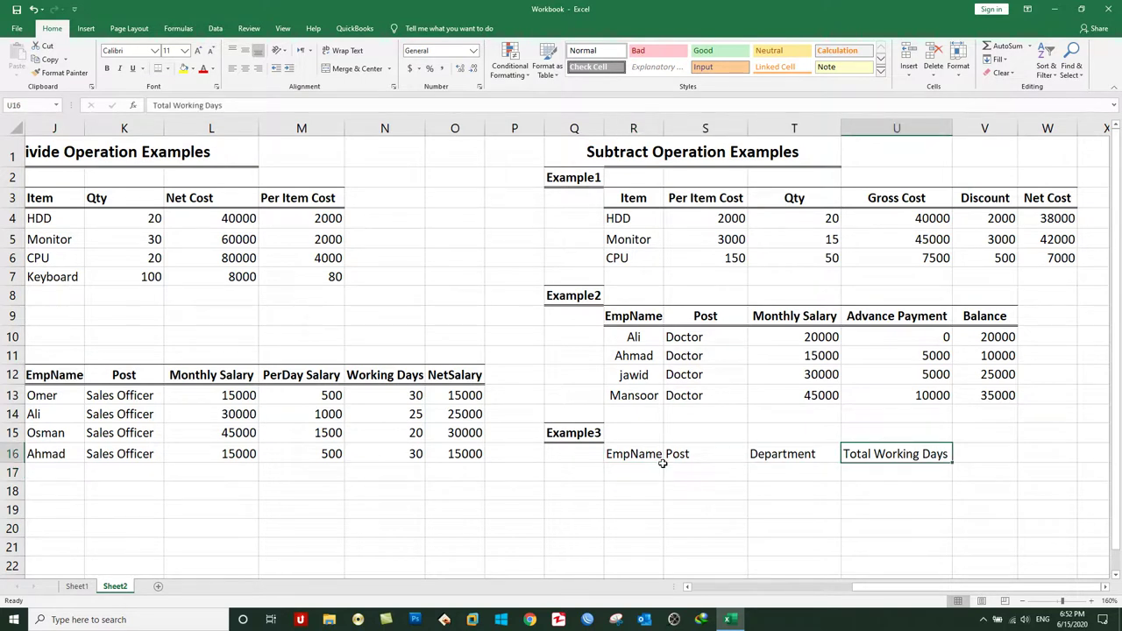
{"action": "key", "text": "Right"}
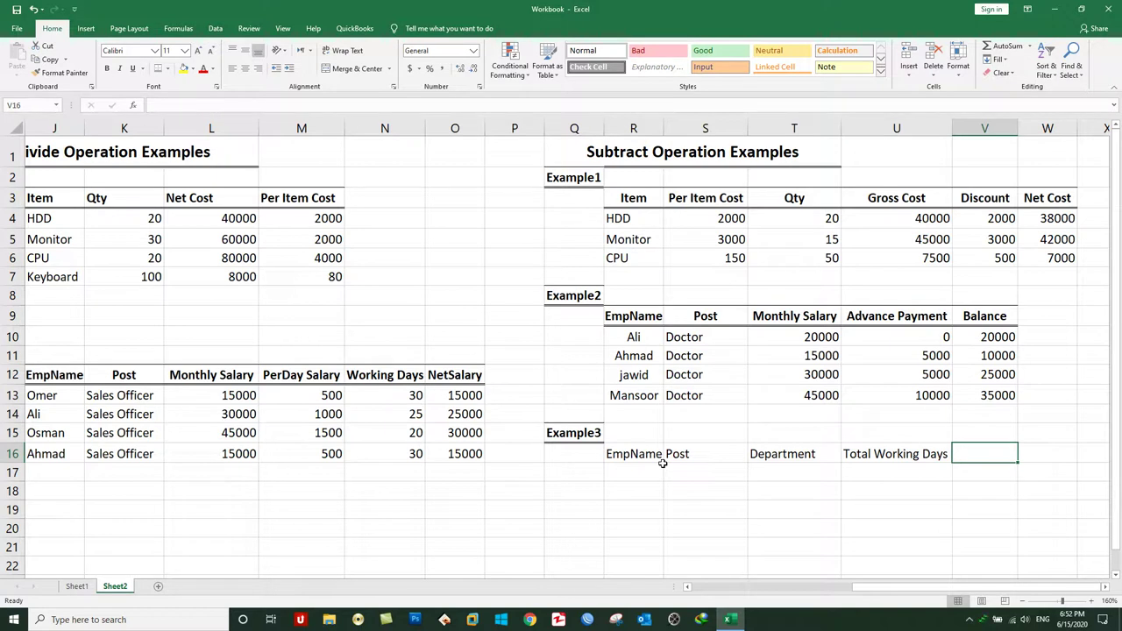
{"action": "type", "text": "Total Present Days"}
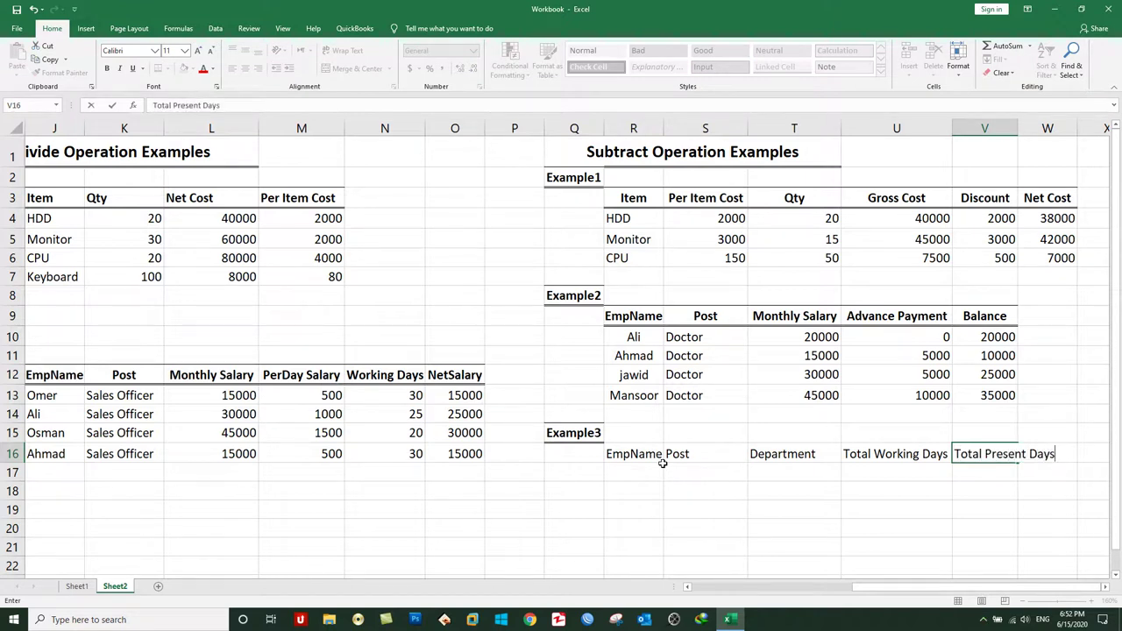
{"action": "key", "text": "Tab"}
{"action": "type", "text": "Total Ob Days"}
{"action": "key", "text": "Return"}
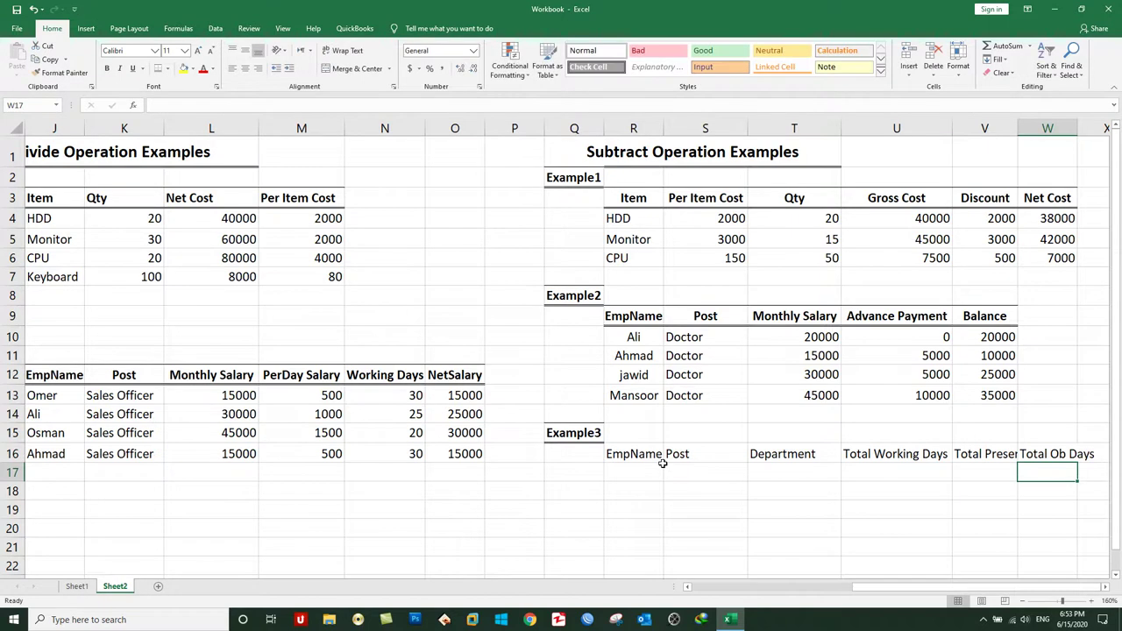
- Autofit columns V and W and select the header range R16:W16
{"action": "double_click", "coordinate": [1076, 128]}
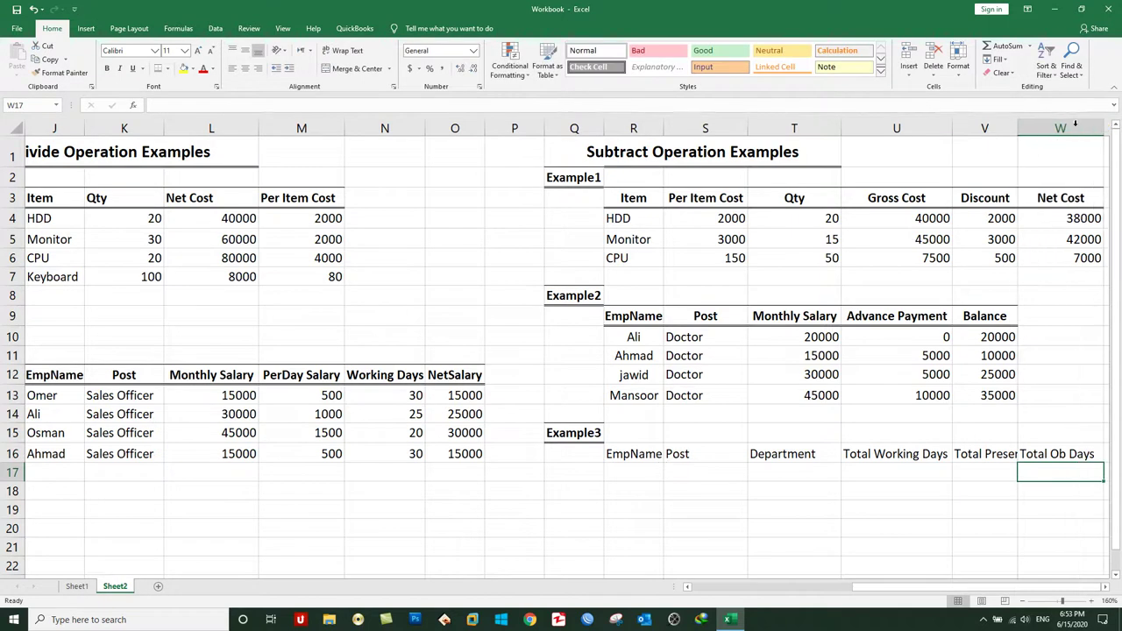
{"action": "double_click", "coordinate": [1017, 128]}
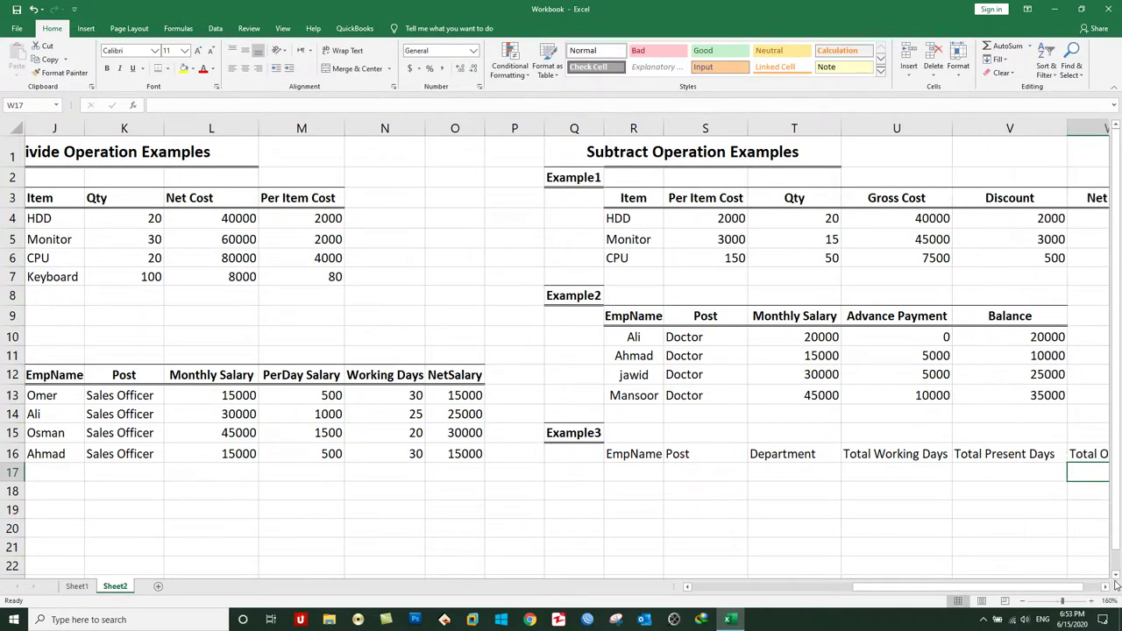
{"action": "scroll", "coordinate": [1109, 587], "scroll_direction": "right", "scroll_amount": 3}
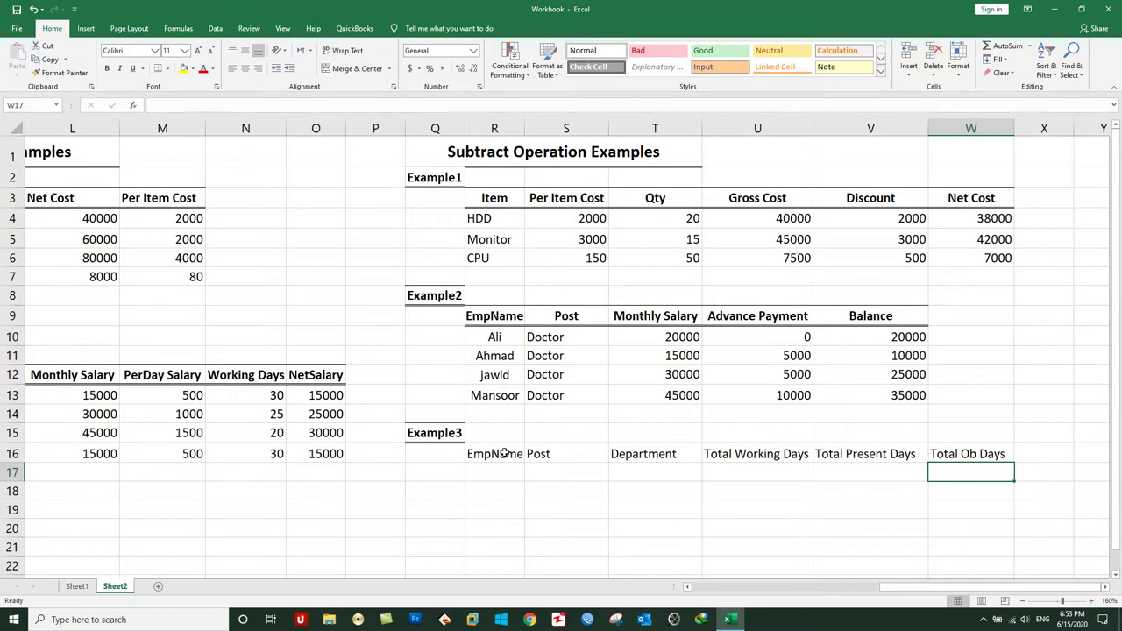
{"action": "left_click_drag", "start_coordinate": [508, 454], "coordinate": [999, 454]}
- Centre the Example3 headers and enter names Ali, Asad and Ahmad in R17:R19
{"action": "left_click", "coordinate": [107, 68]}
{"action": "left_click", "coordinate": [246, 68]}
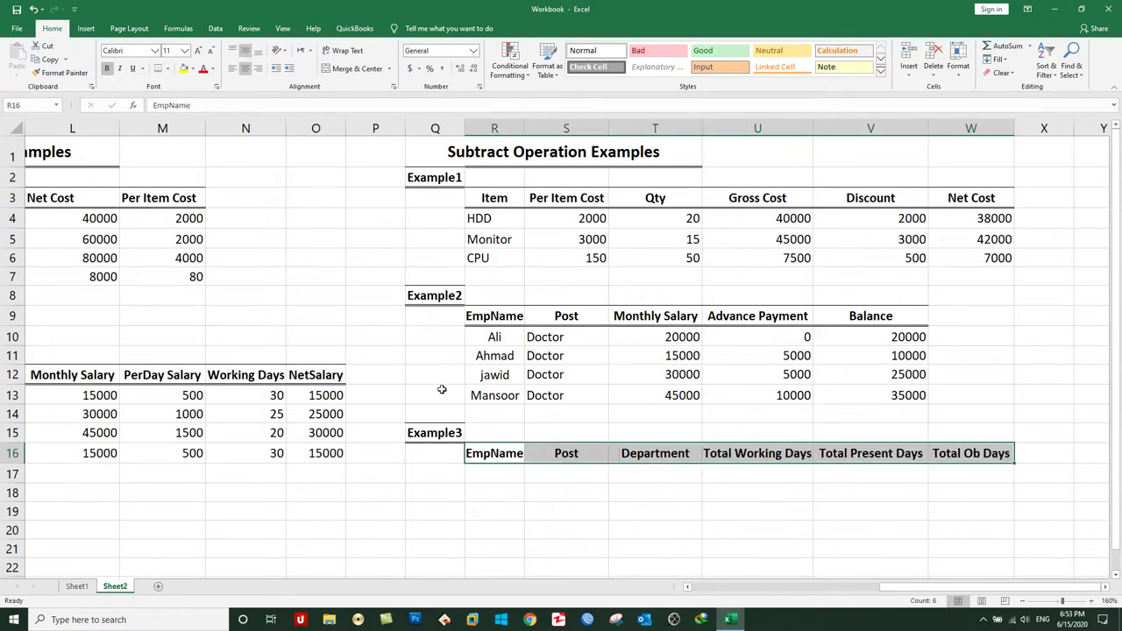
{"action": "left_click", "coordinate": [495, 476]}
{"action": "type", "text": "Ali"}
{"action": "key", "text": "Return"}
{"action": "type", "text": "Asad"}
{"action": "key", "text": "Return"}
{"action": "type", "text": "Ahmad"}
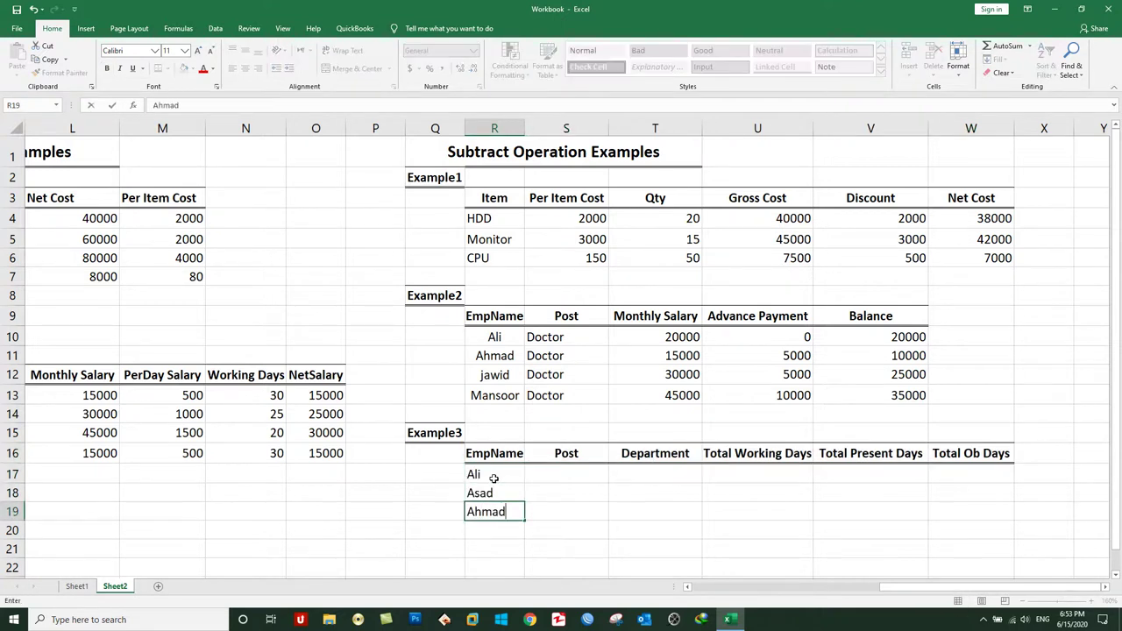
{"action": "key", "text": "Tab"}
- Fill Post with Engineer and Department with Engineering for all three employees
{"action": "key", "text": "shift+Up"}
{"action": "key", "text": "shift+Up"}
{"action": "type", "text": "Engineer"}
{"action": "key", "text": "ctrl+Return"}
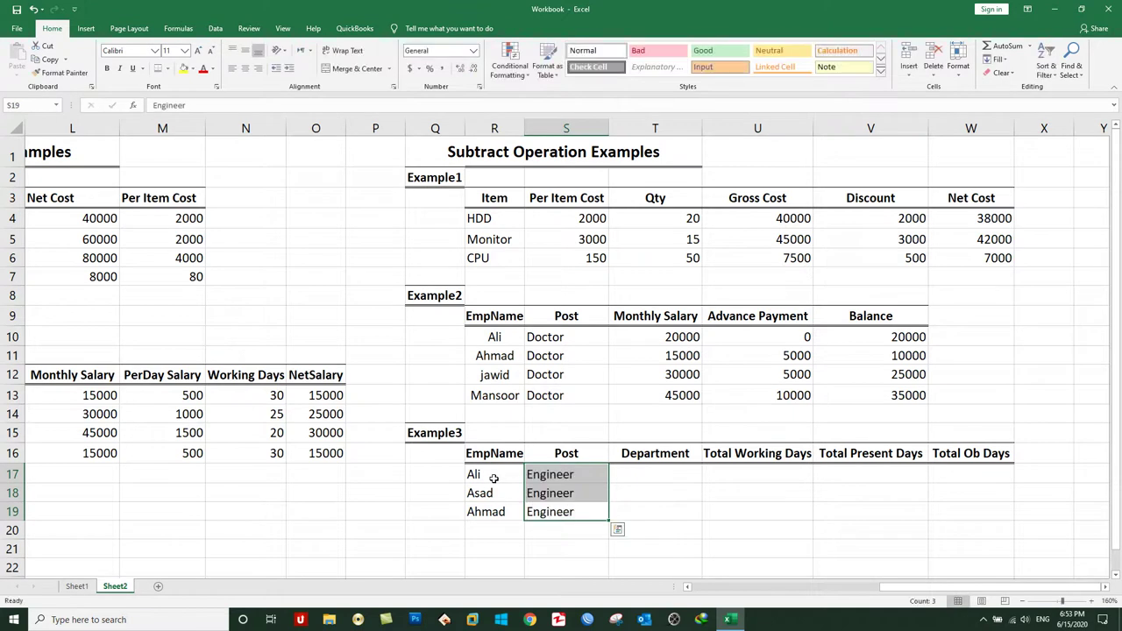
{"action": "key", "text": "Right"}
{"action": "key", "text": "Up"}
{"action": "key", "text": "Up"}
{"action": "key", "text": "shift+Down"}
{"action": "key", "text": "shift+Down"}
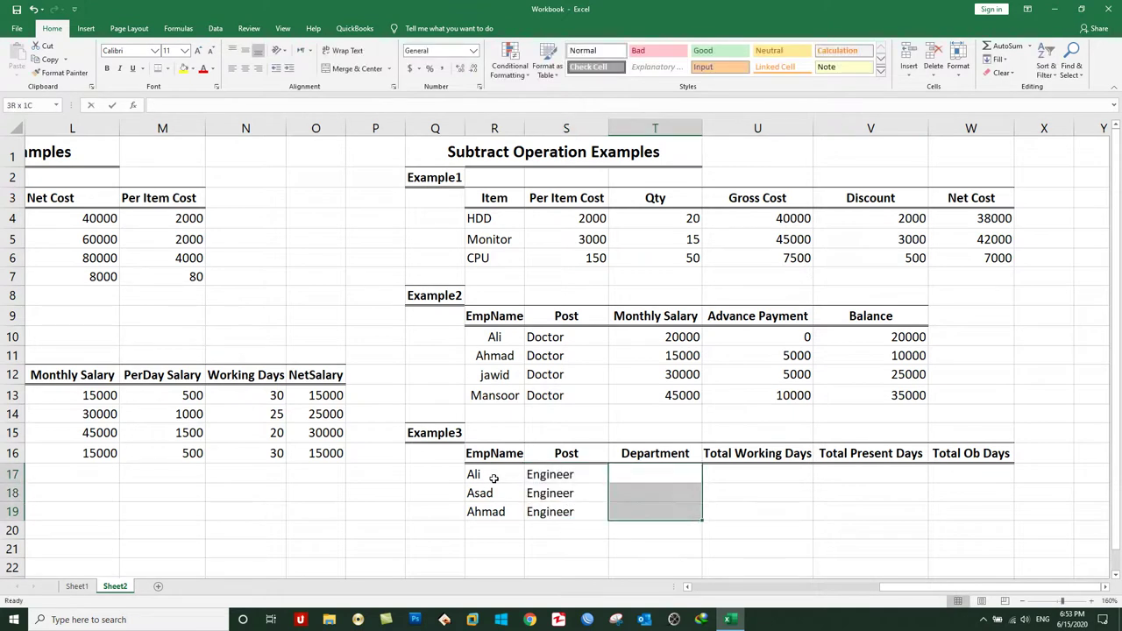
{"action": "type", "text": "Engineering"}
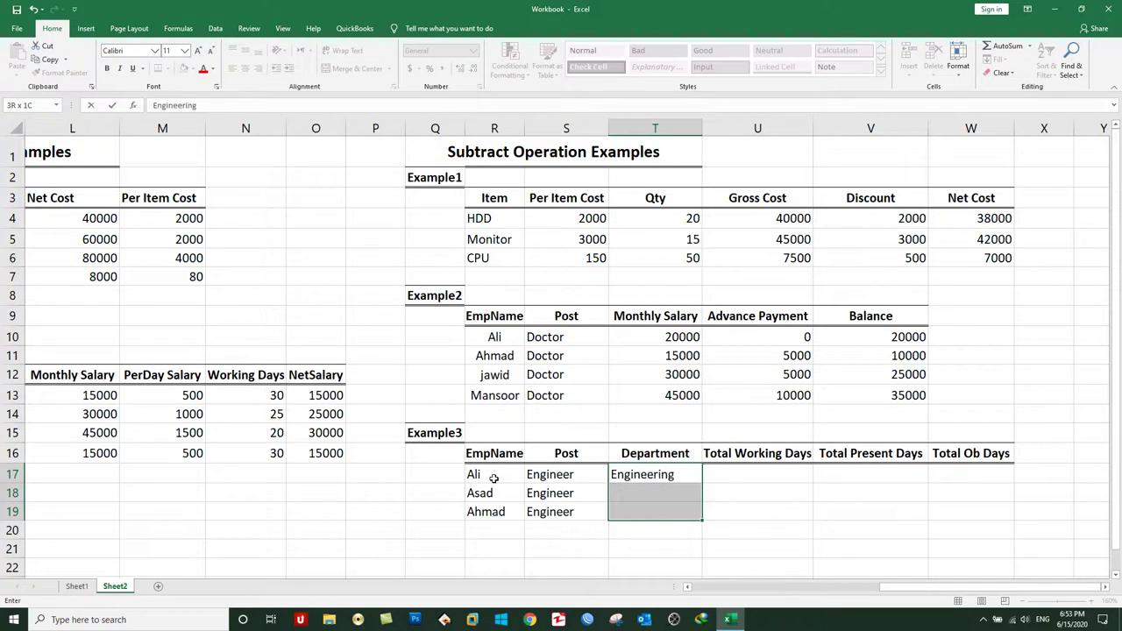
{"action": "key", "text": "ctrl+Return"}
- Fill 30 into the Total Working Days cells U17:U19
{"action": "key", "text": "Right"}
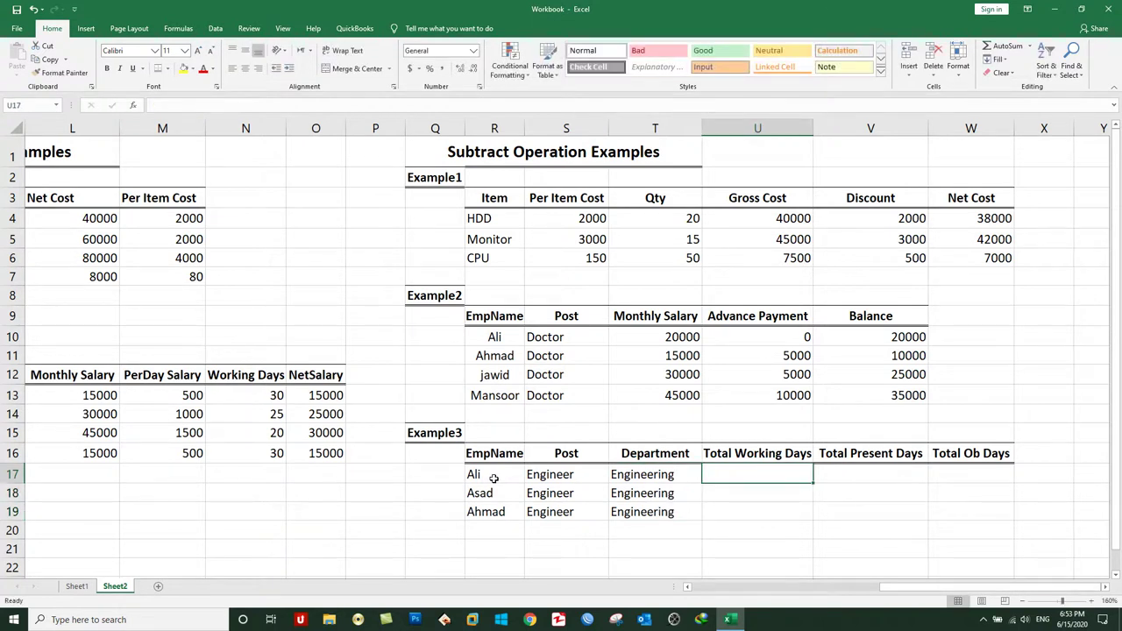
{"action": "key", "text": "shift+Down"}
{"action": "key", "text": "shift+Down"}
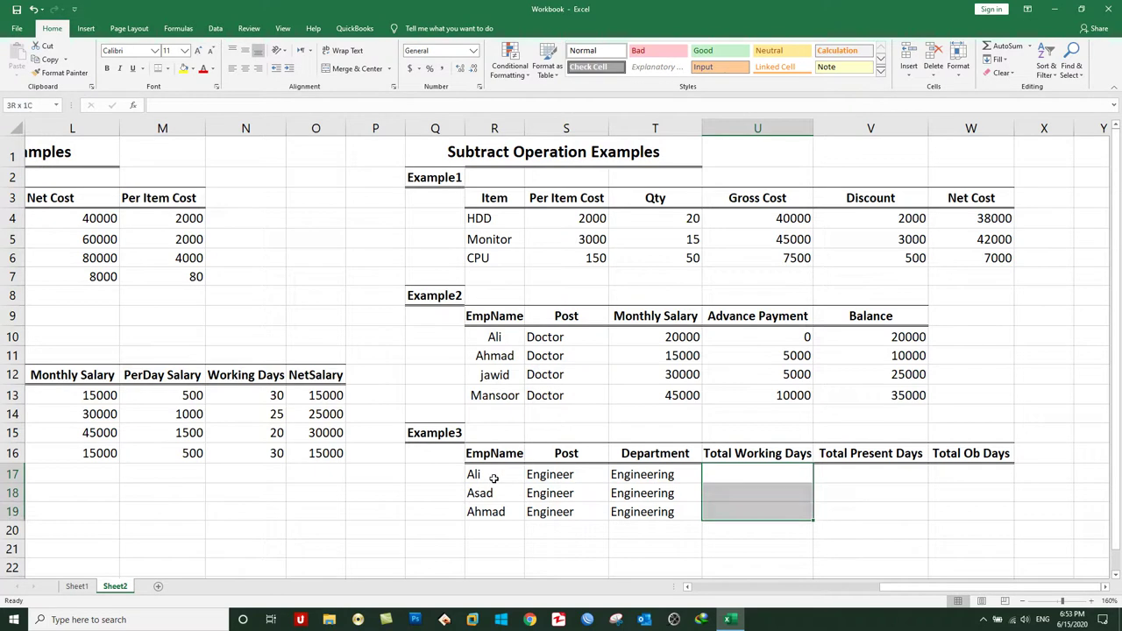
{"action": "type", "text": "30"}
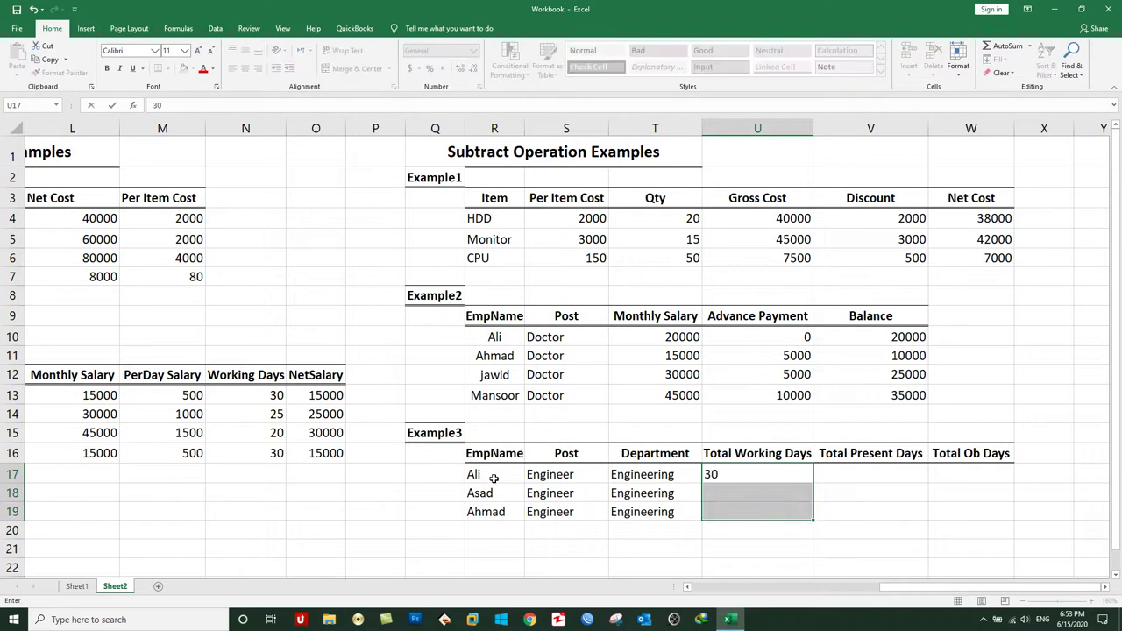
{"action": "key", "text": "ctrl+Return"}
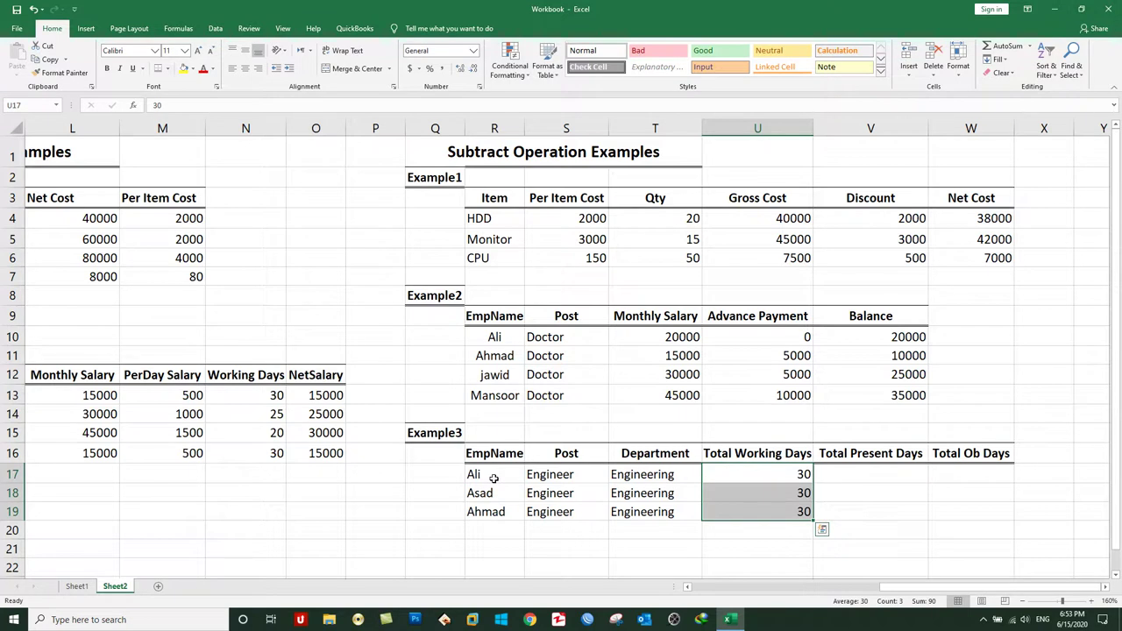
{"action": "key", "text": "Right"}
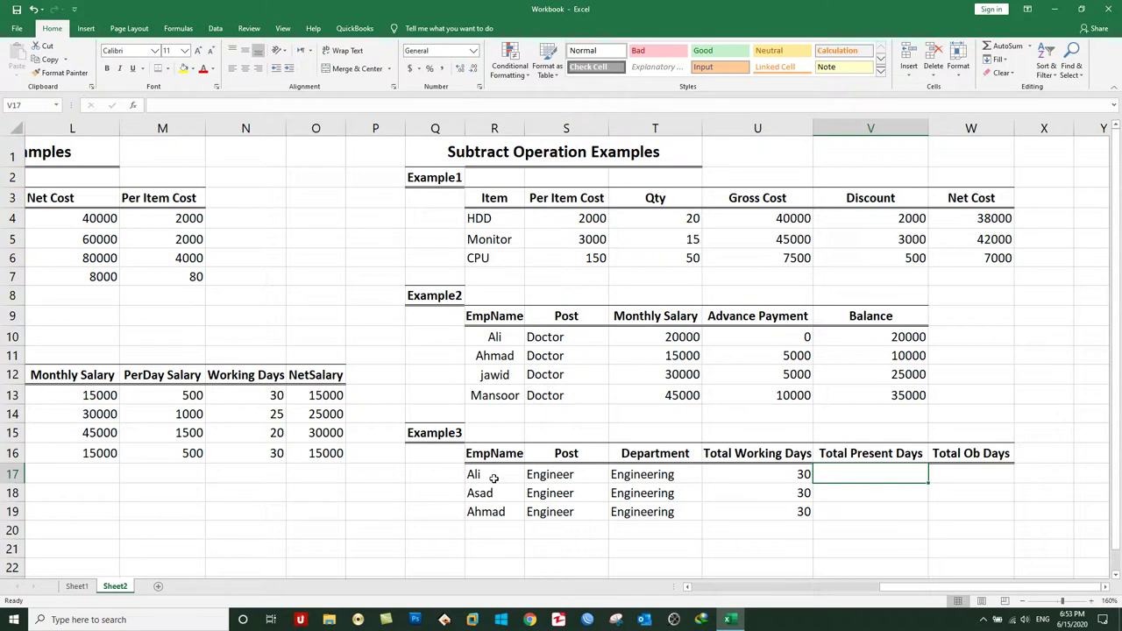
- Enter Total Present Days 25, 28 and 20 in V17:V19, correcting Asad's value
{"action": "type", "text": "25"}
{"action": "key", "text": "Return"}
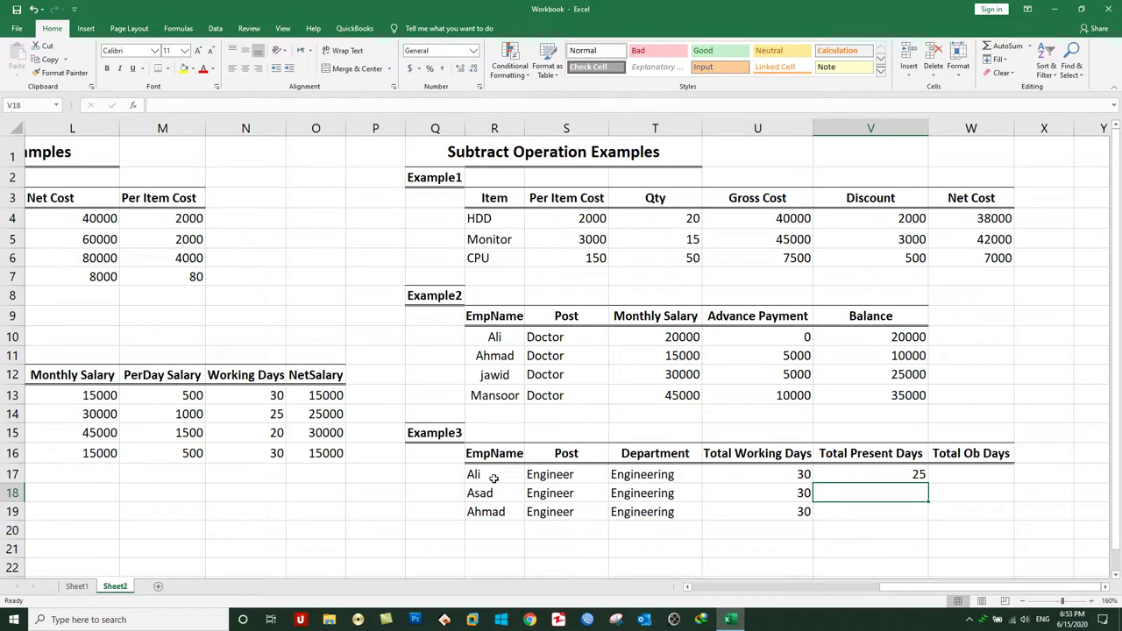
{"action": "type", "text": "30"}
{"action": "key", "text": "Return"}
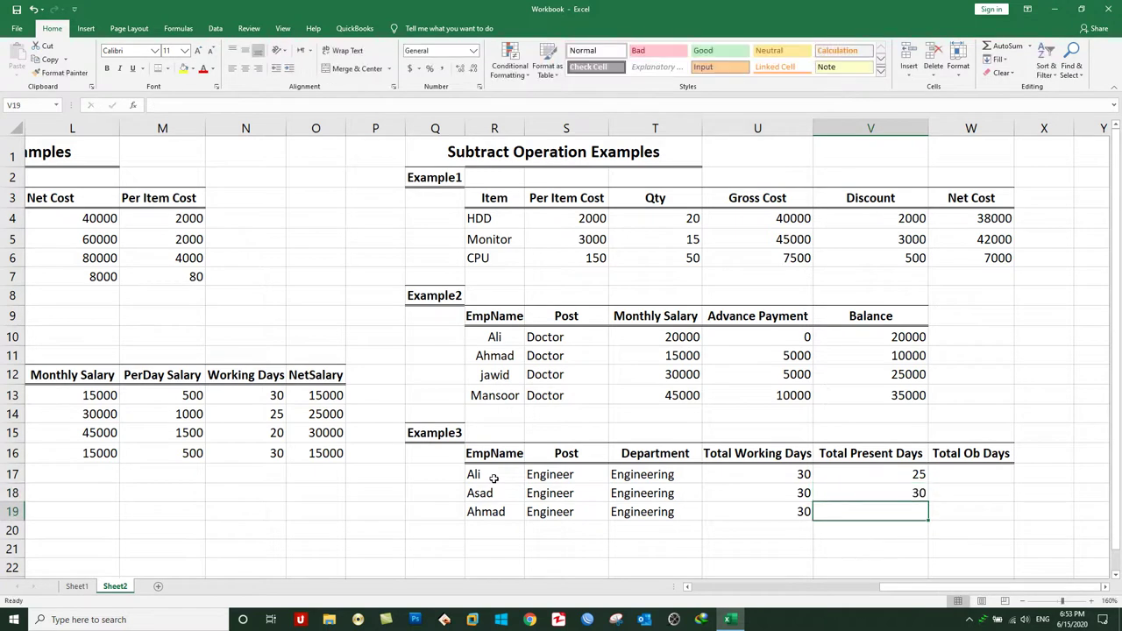
{"action": "key", "text": "Up"}
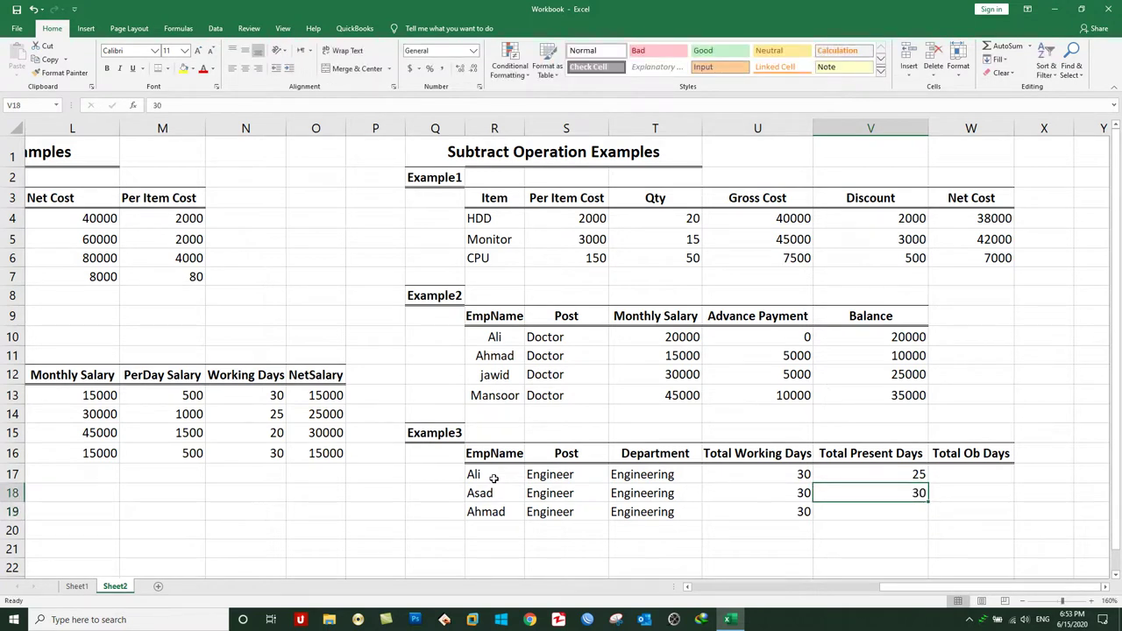
{"action": "type", "text": "28"}
{"action": "key", "text": "Return"}
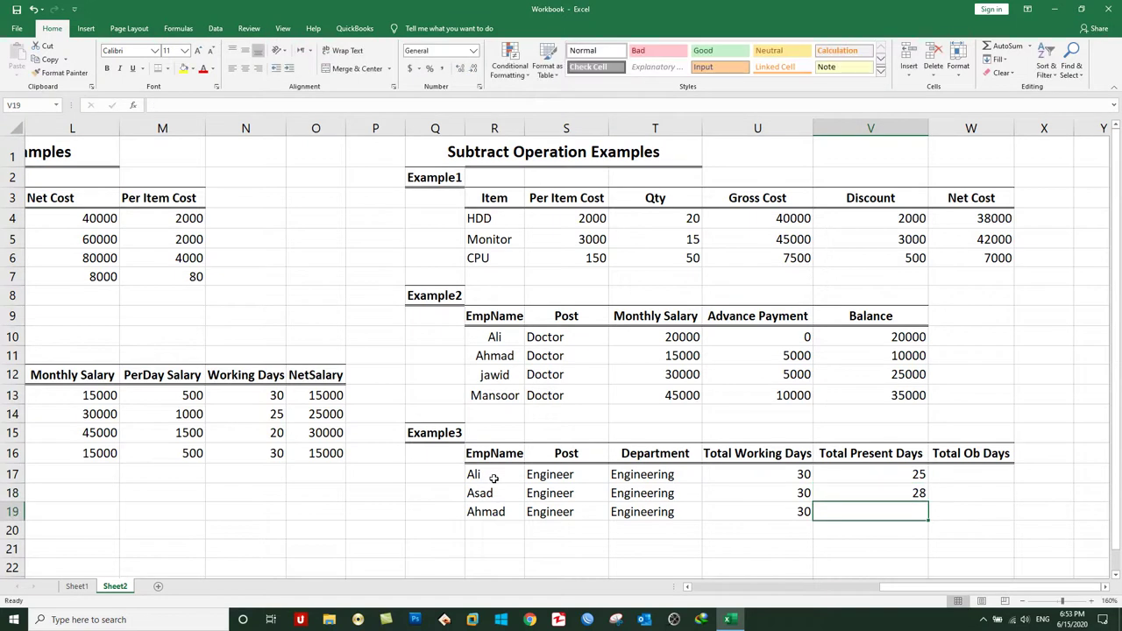
{"action": "type", "text": "20"}
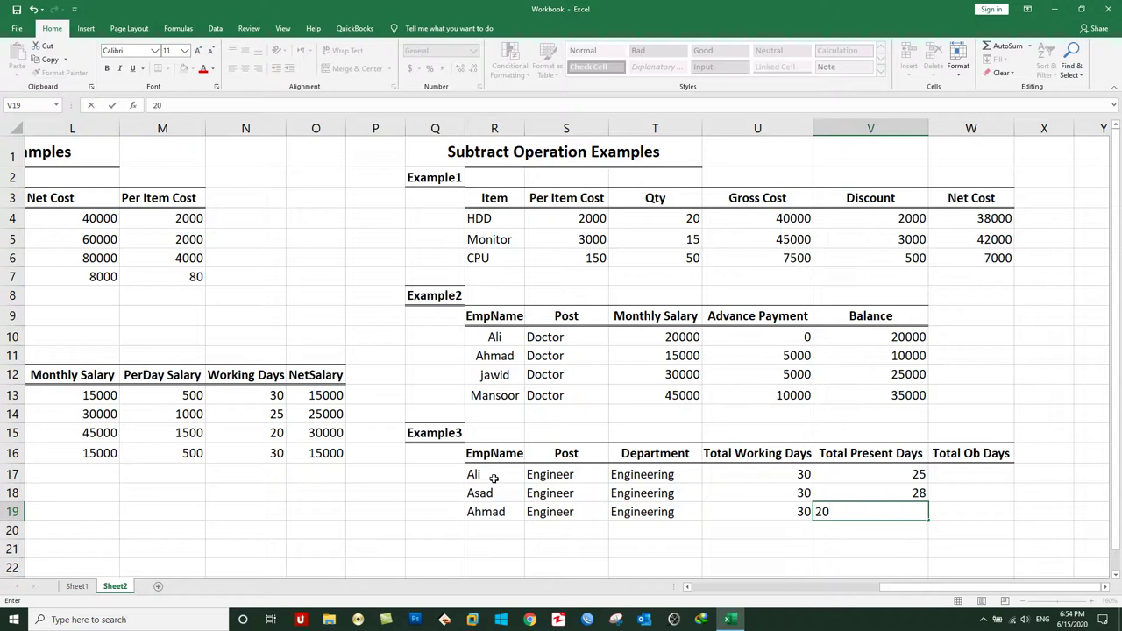
{"action": "key", "text": "Tab"}
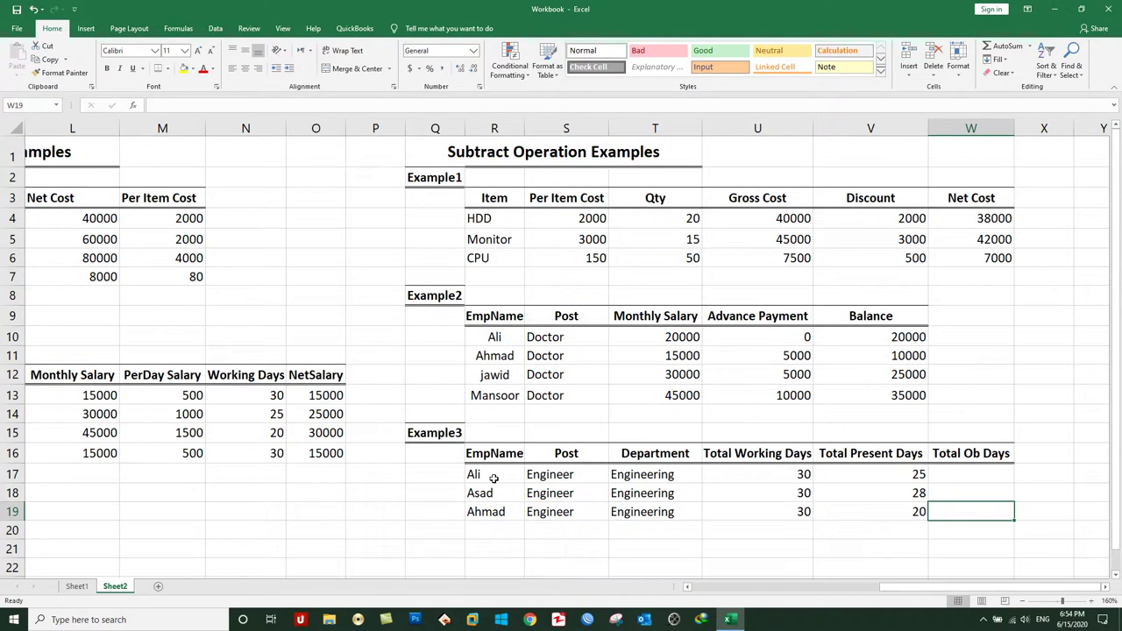
{"action": "key", "text": "Up"}
{"action": "key", "text": "Up"}
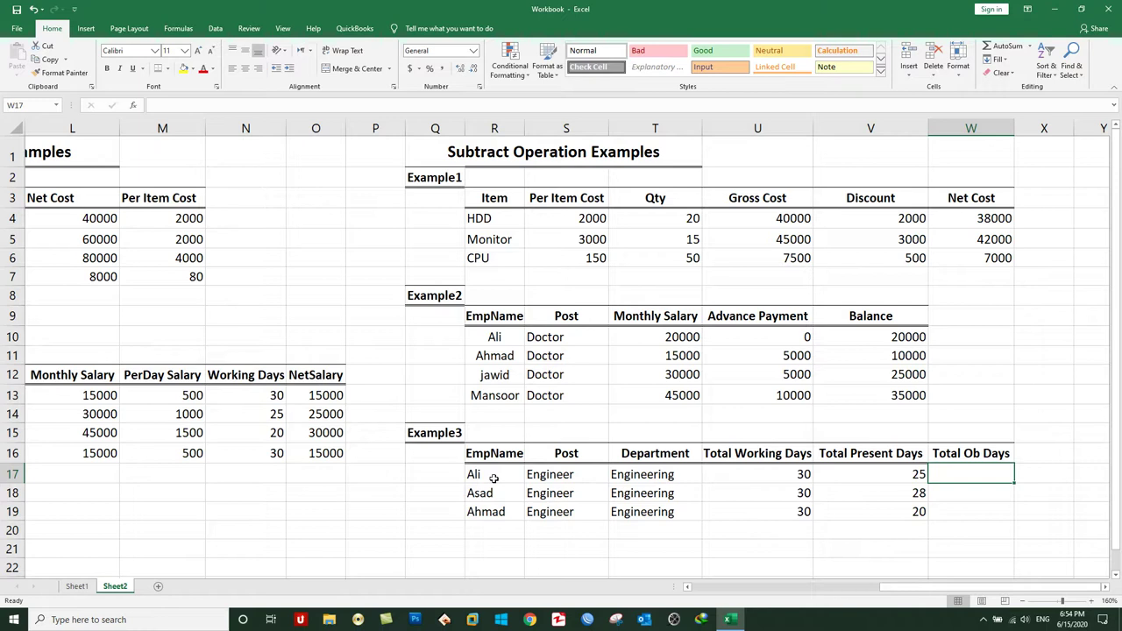
- Enter =U17-V17 in W17 so Ali's Total Ob Days shows 5, then review
{"action": "type", "text": "="}
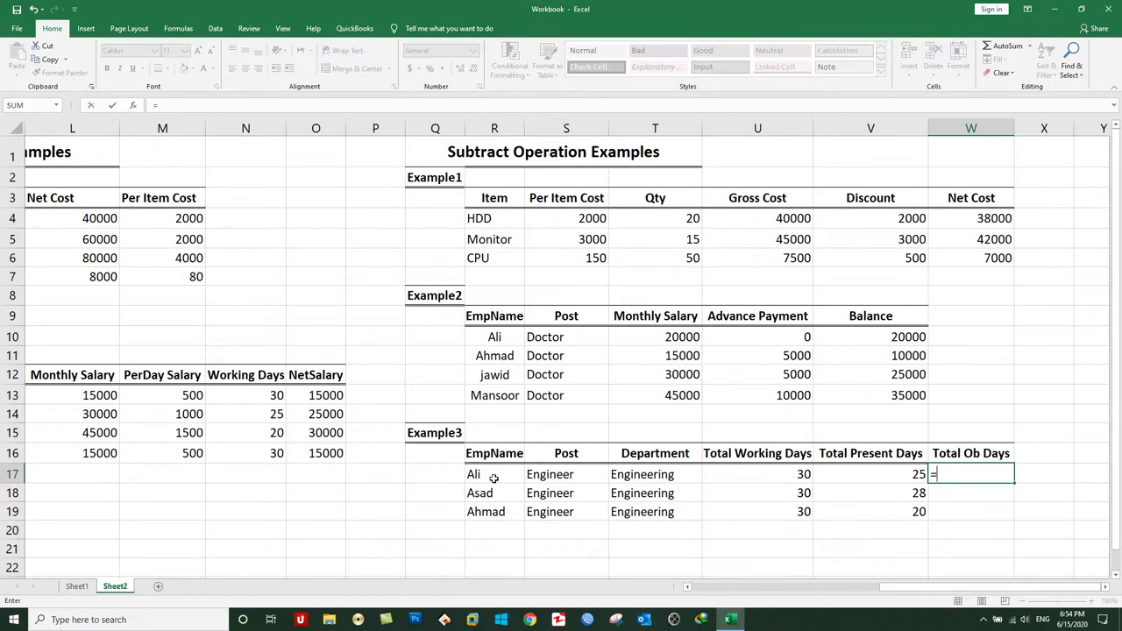
{"action": "left_click", "coordinate": [781, 471]}
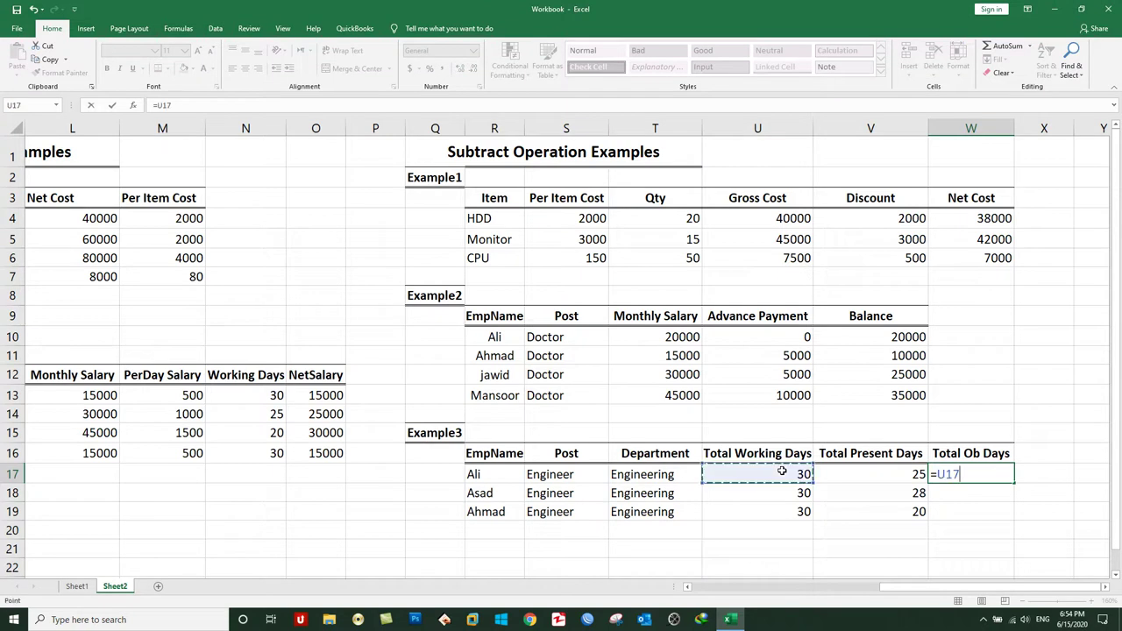
{"action": "type", "text": "-"}
{"action": "left_click", "coordinate": [838, 479]}
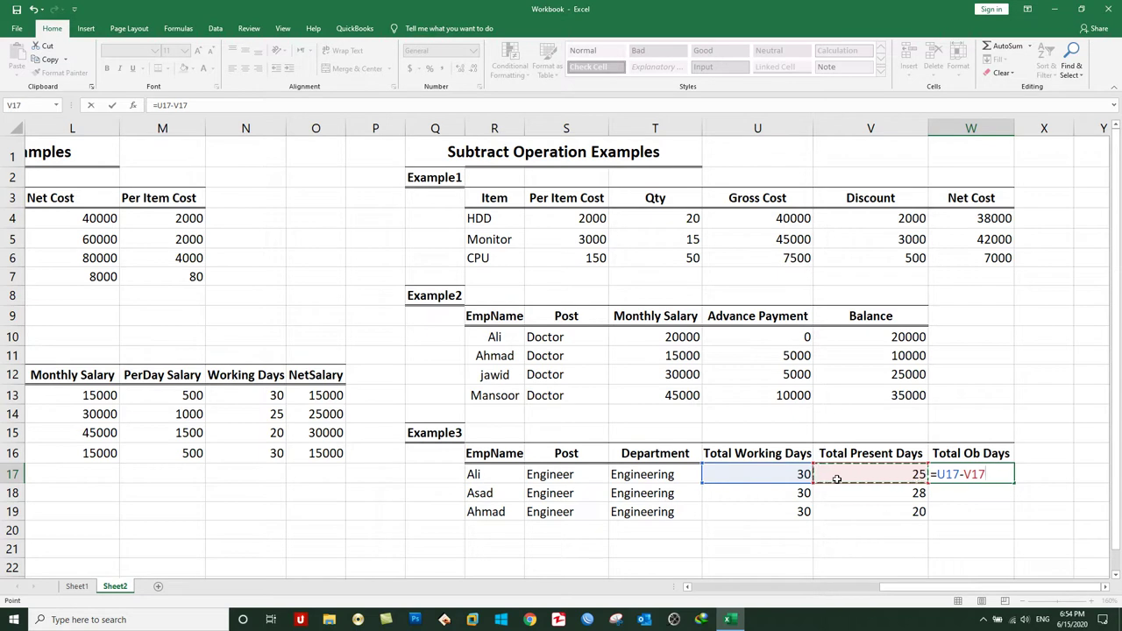
{"action": "key", "text": "Return"}
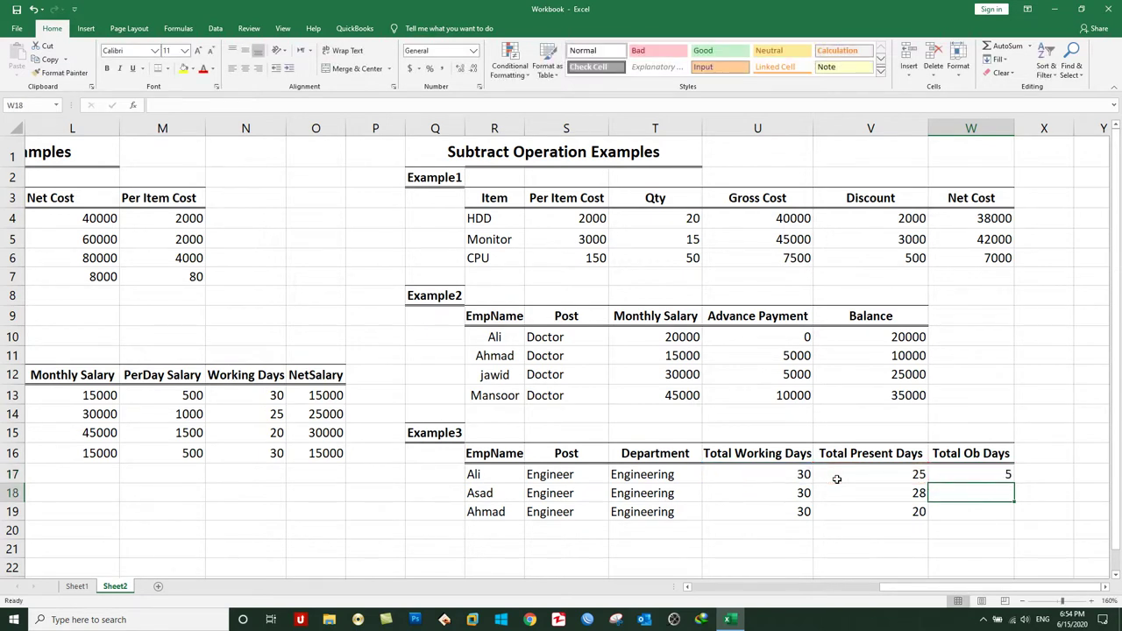
{"action": "left_click", "coordinate": [789, 475]}
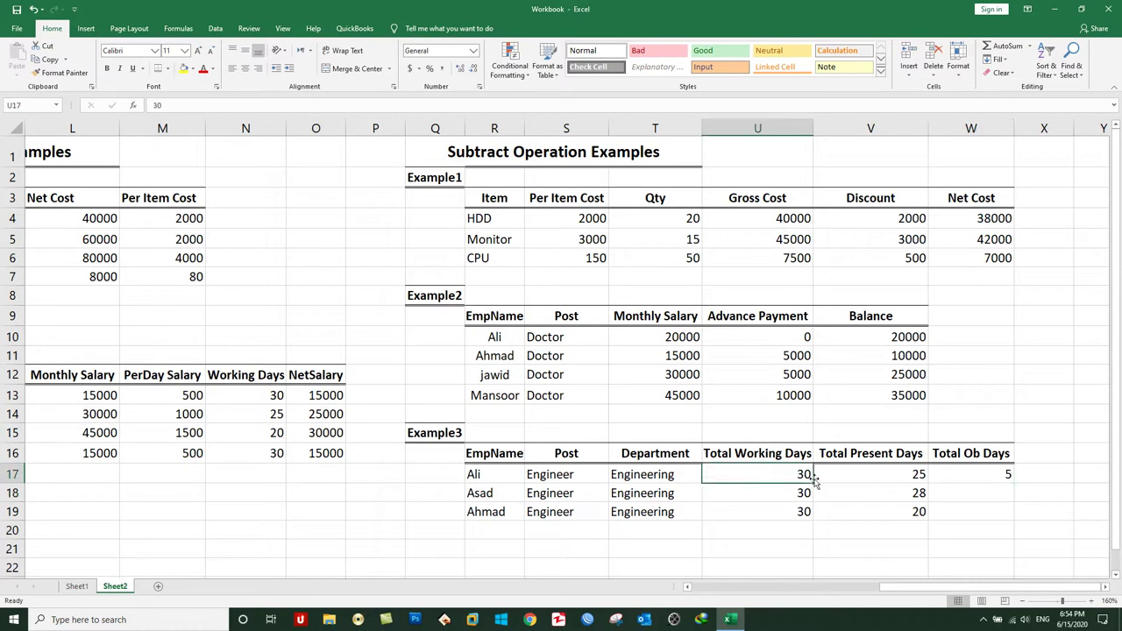
{"action": "left_click", "coordinate": [864, 474]}
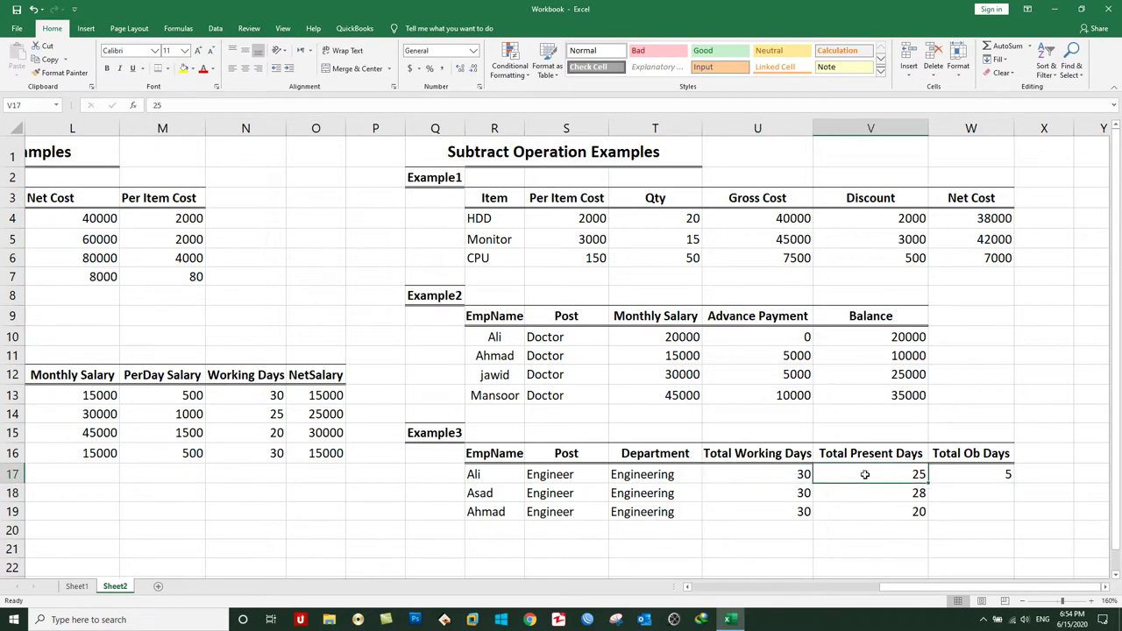
{"action": "left_click", "coordinate": [959, 477]}
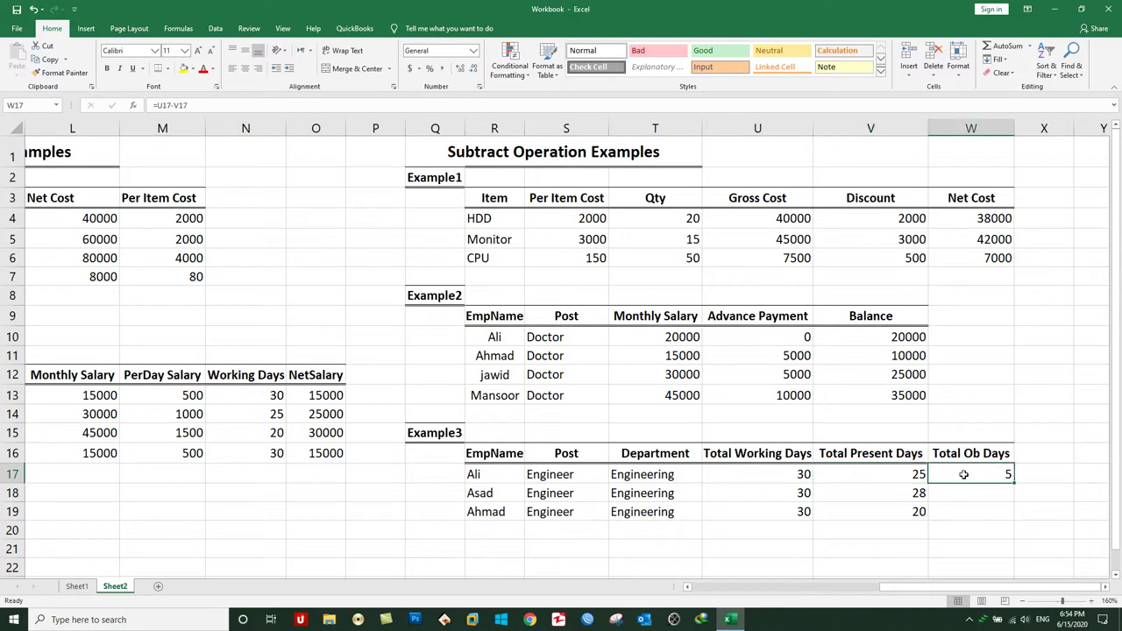
- Fill the W17 subtraction down to W18:W19 and verify Asad's 2 and Ahmad's 10 Ob Days
{"action": "left_click_drag", "start_coordinate": [962, 474], "coordinate": [954, 507]}
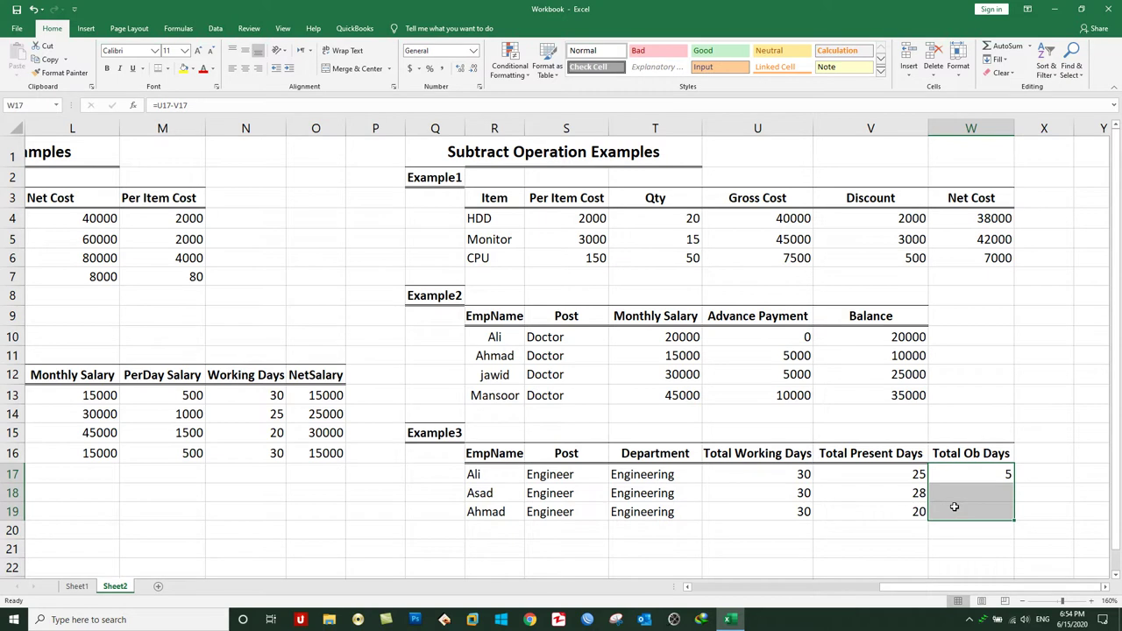
{"action": "key", "text": "ctrl+d"}
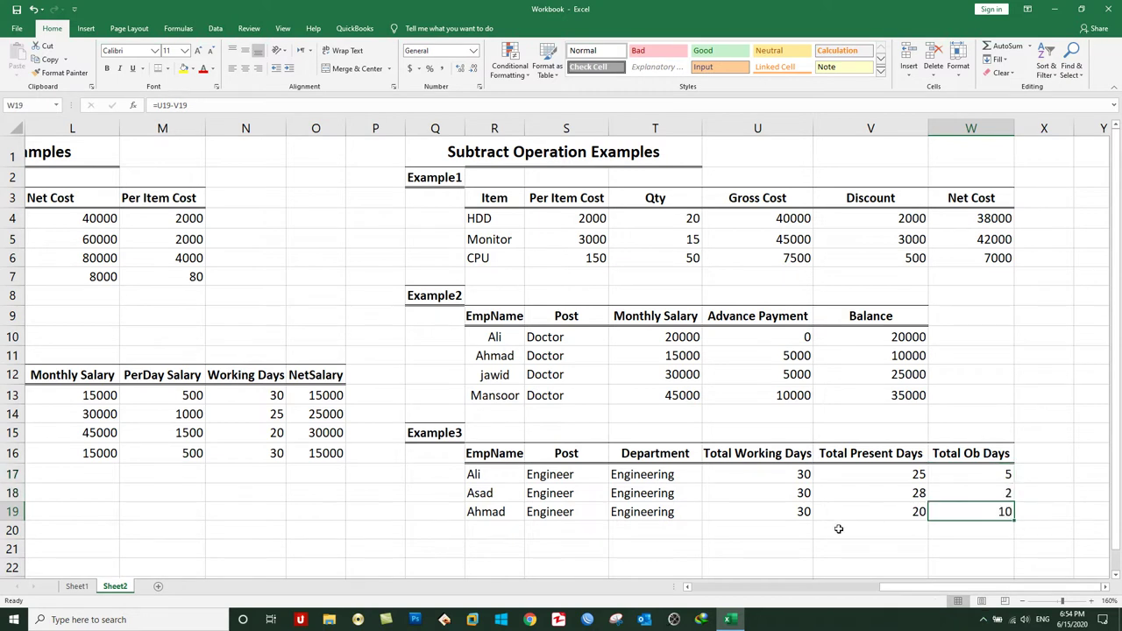
{"action": "left_click", "coordinate": [790, 515]}
{"action": "left_click", "coordinate": [863, 504]}
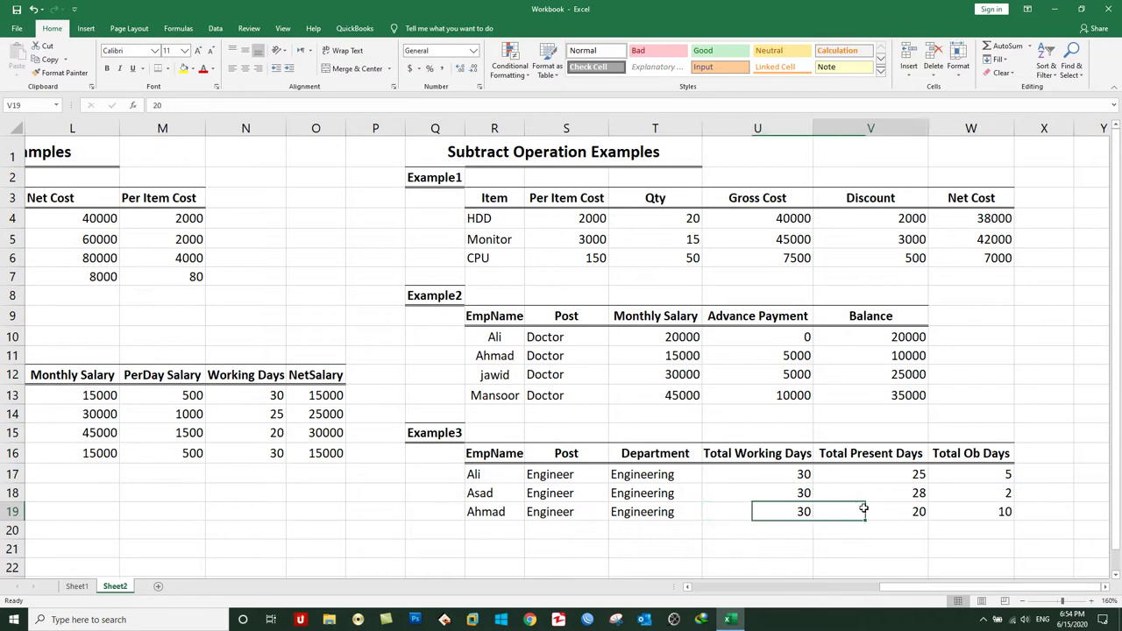
{"action": "left_click", "coordinate": [942, 508]}
{"action": "left_click", "coordinate": [783, 496]}
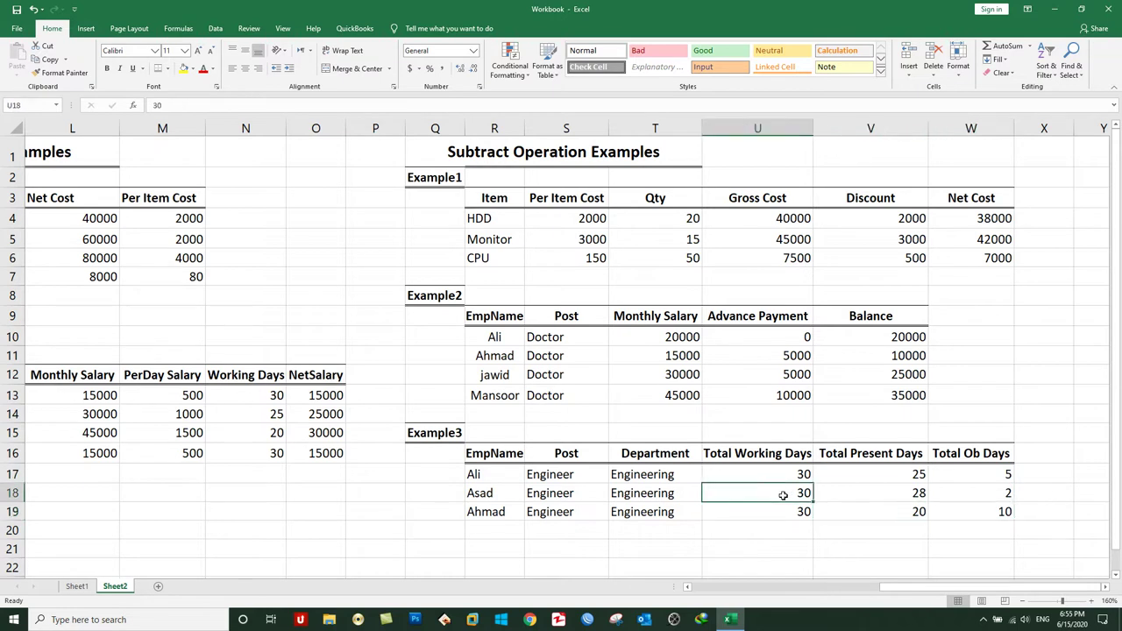
{"action": "left_click", "coordinate": [891, 491]}
{"action": "left_click", "coordinate": [958, 492]}
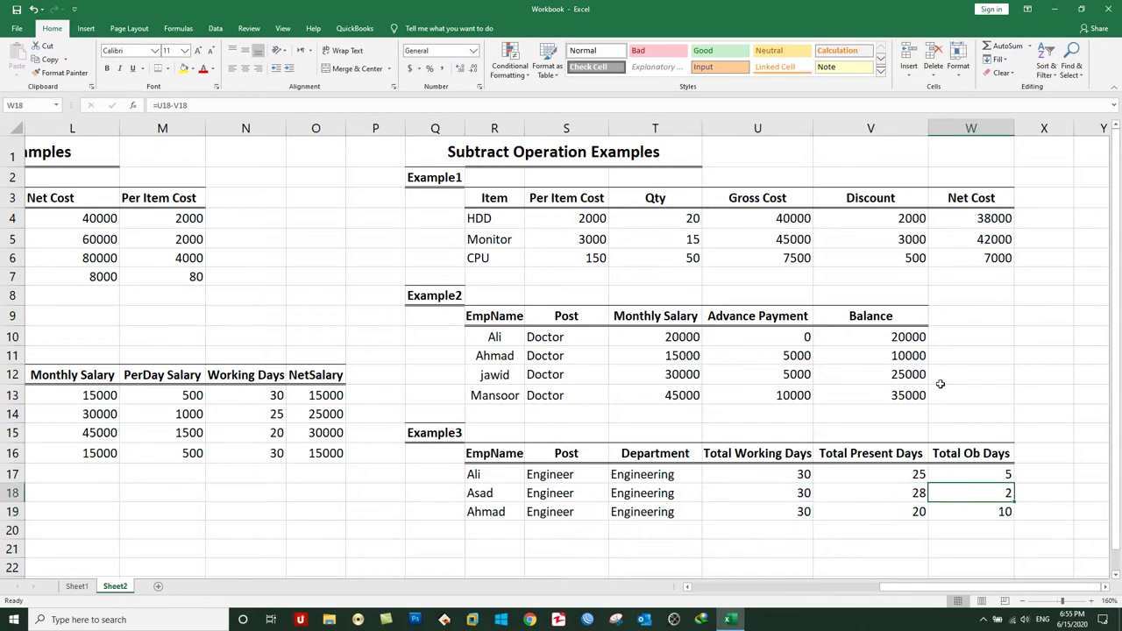